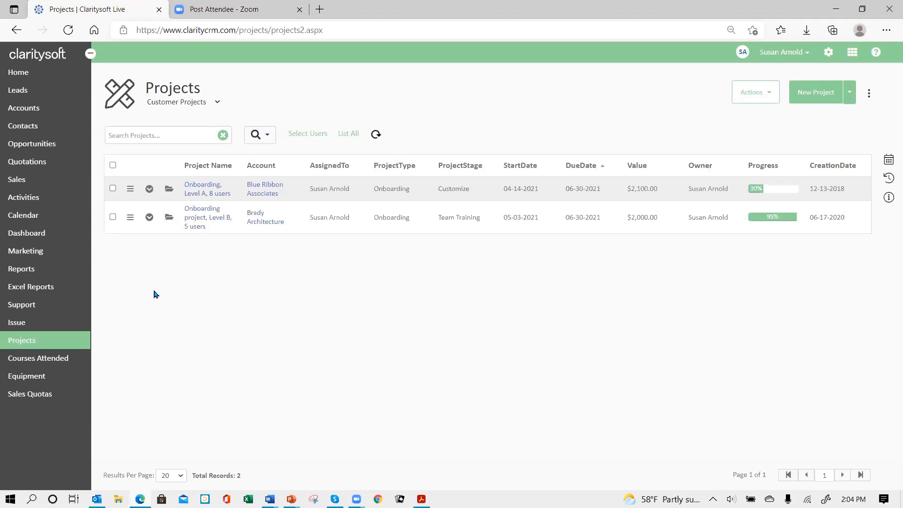
Open the "Onboarding, Level A, 8 users" project and examine its project type, project stage and industry type choices
click(168, 190)
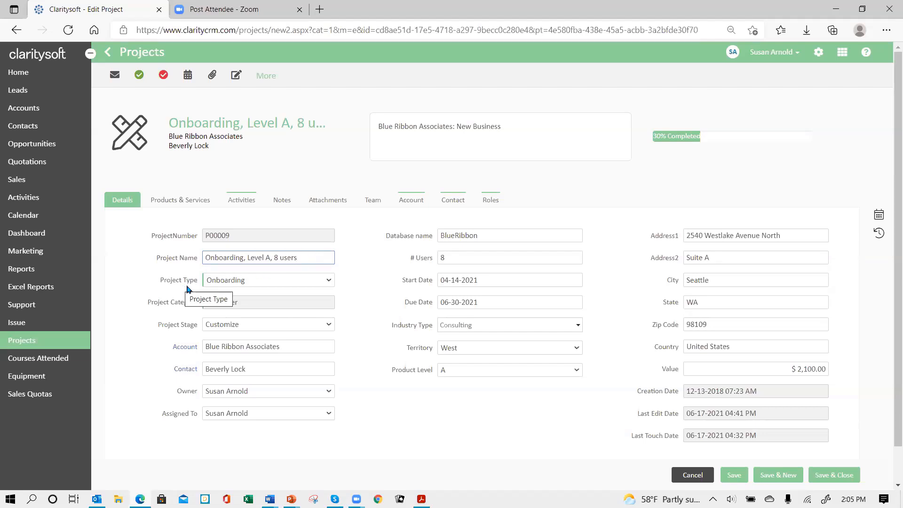
click(330, 281)
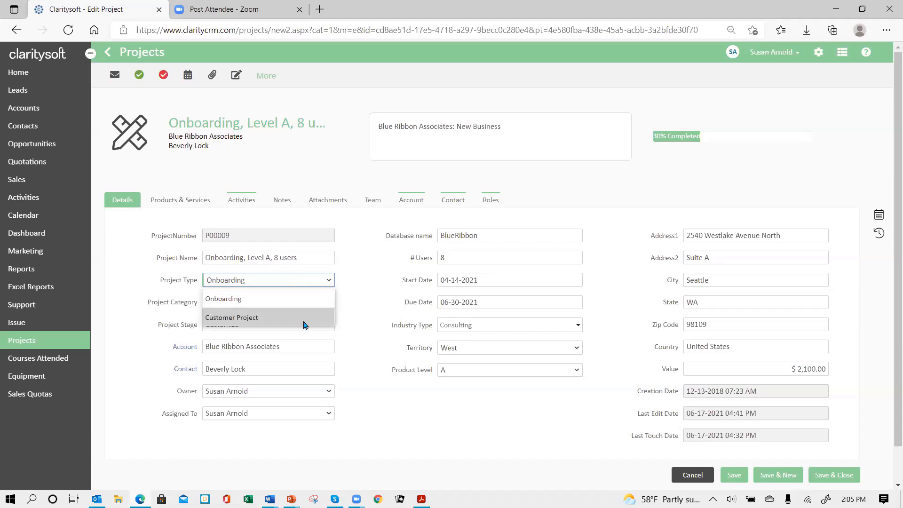
click(304, 281)
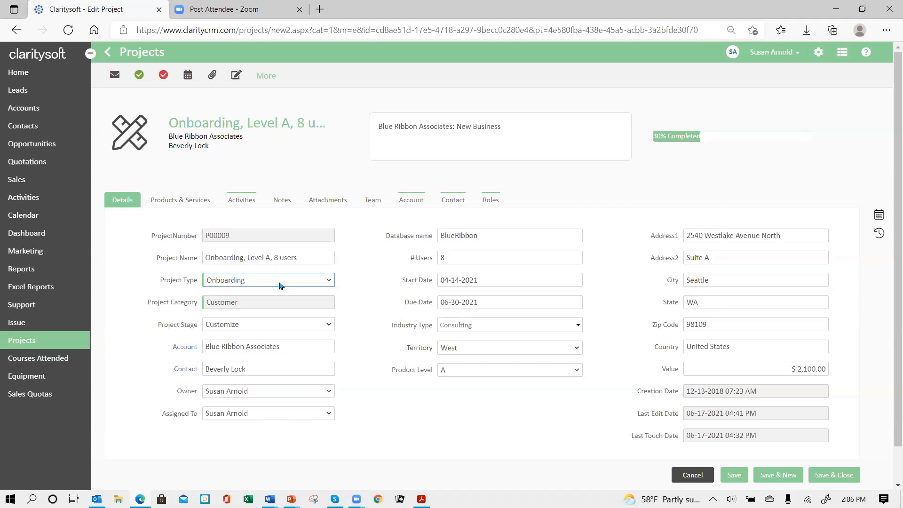
click(330, 328)
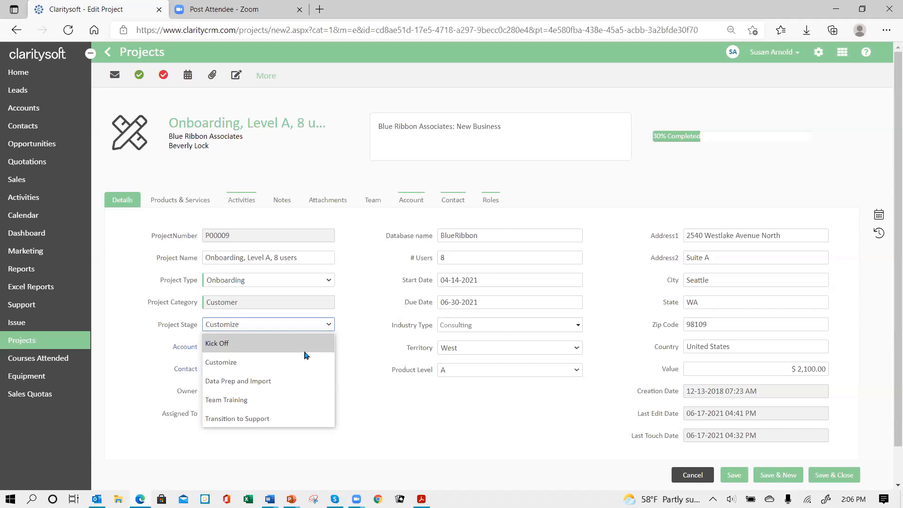
click(302, 322)
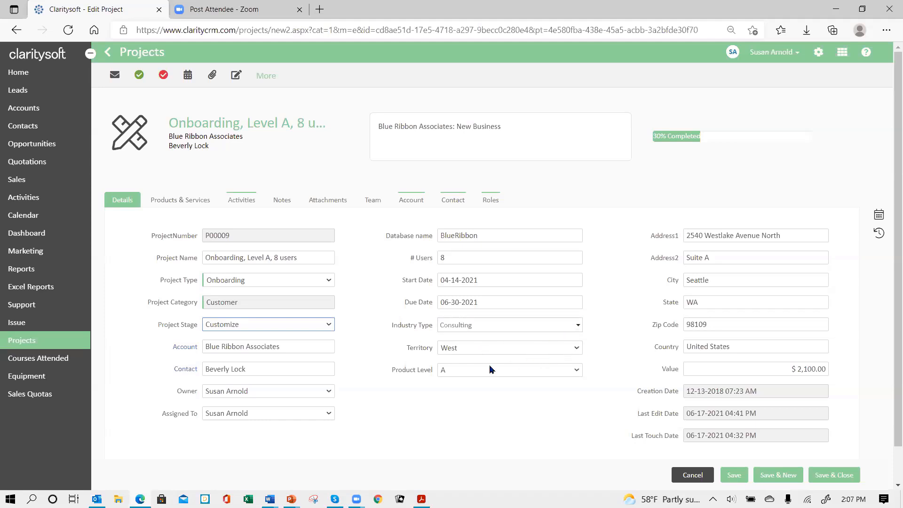
click(582, 328)
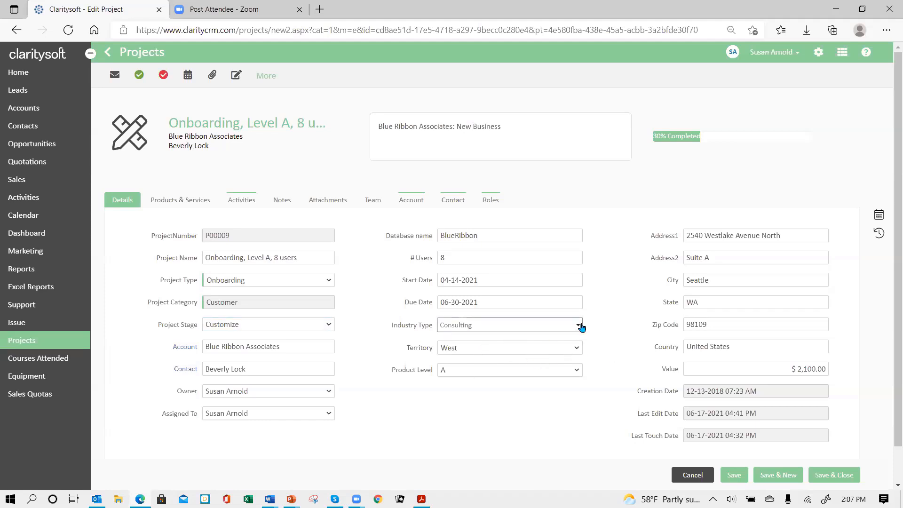
click(582, 327)
Review the project's linked account and contact information, its products and services, and its activities
click(420, 205)
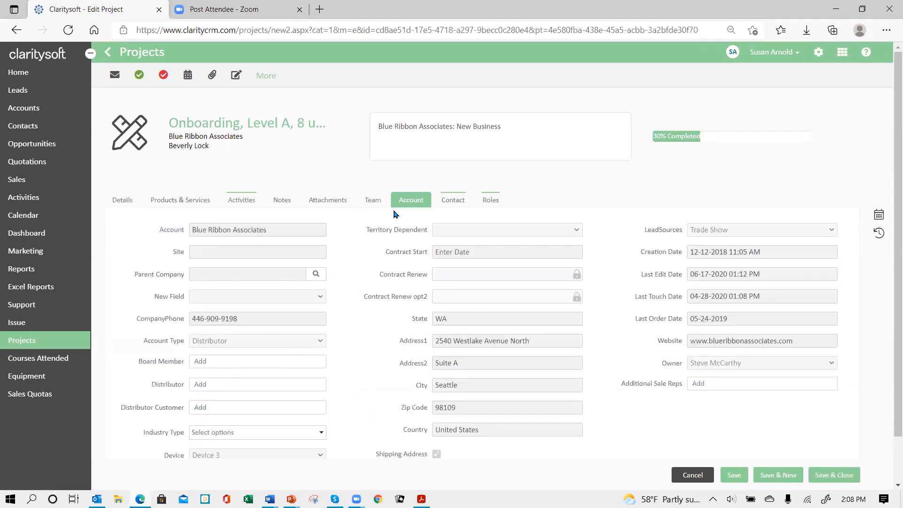
click(459, 208)
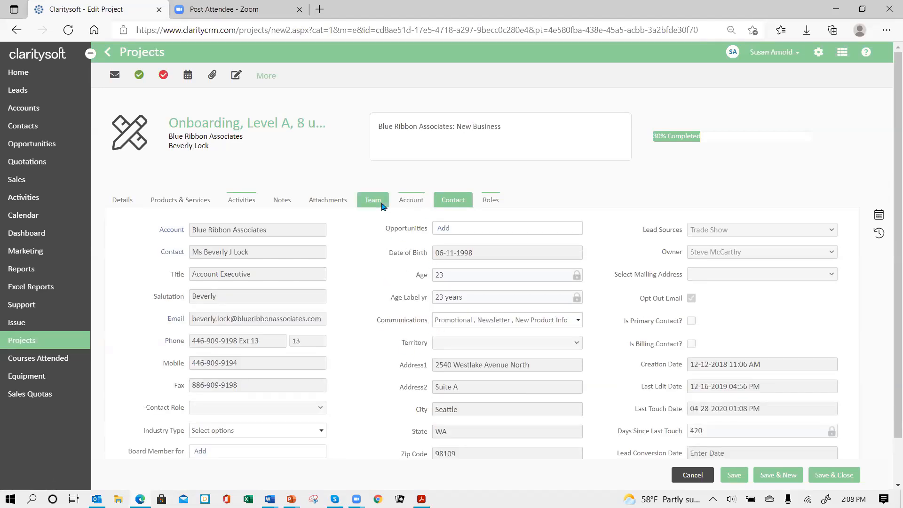
click(186, 200)
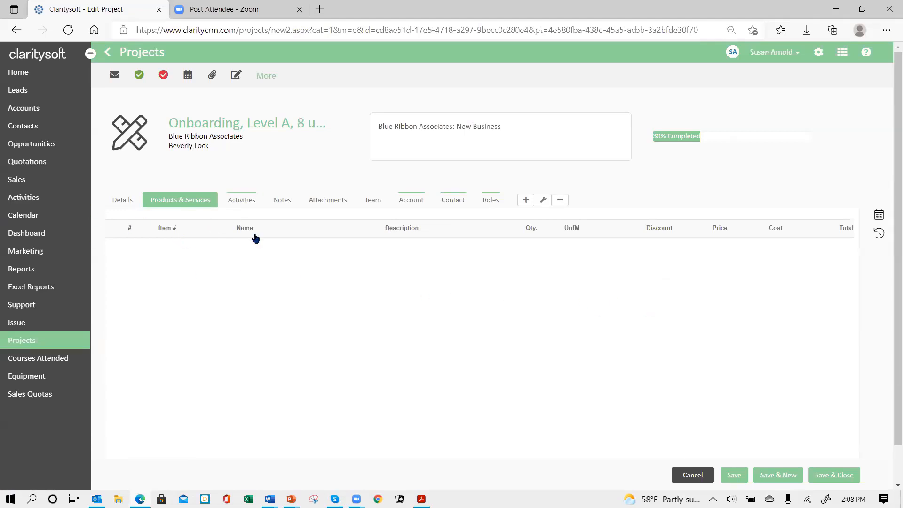
click(246, 204)
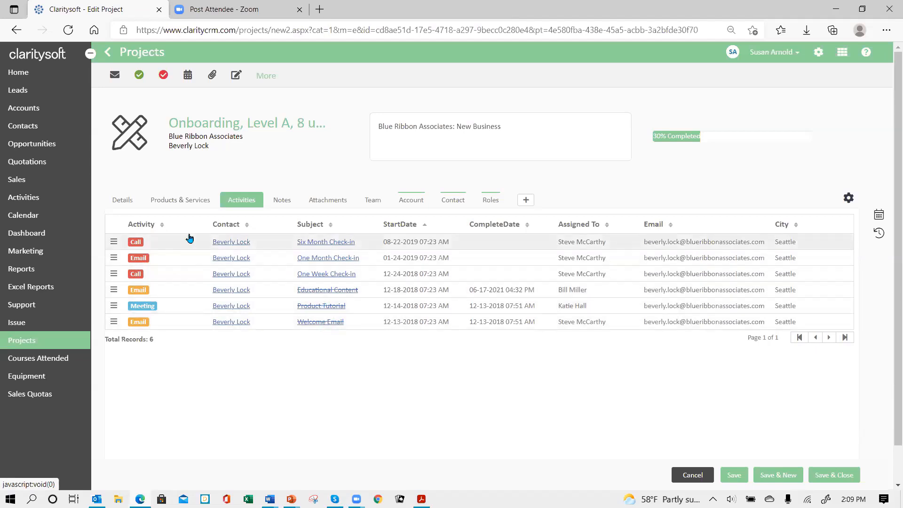
Return to the project's details and examine the available project stages
click(127, 203)
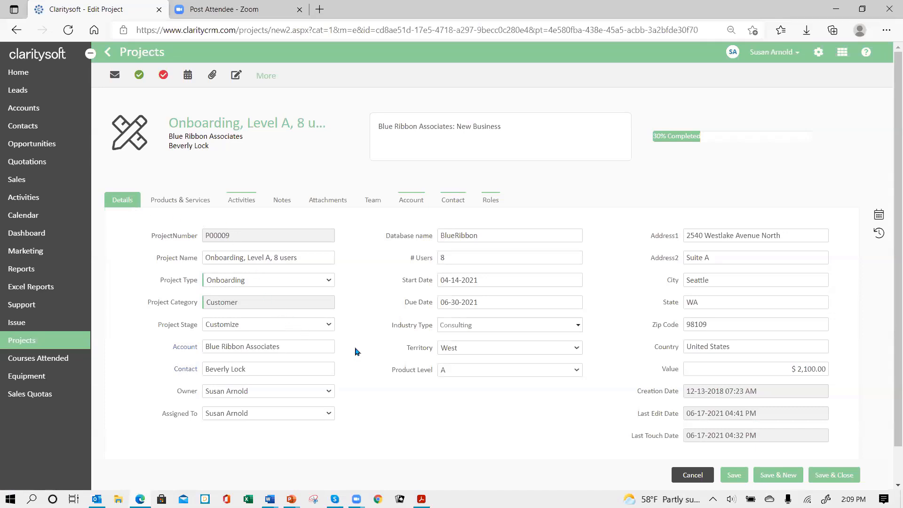
click(328, 325)
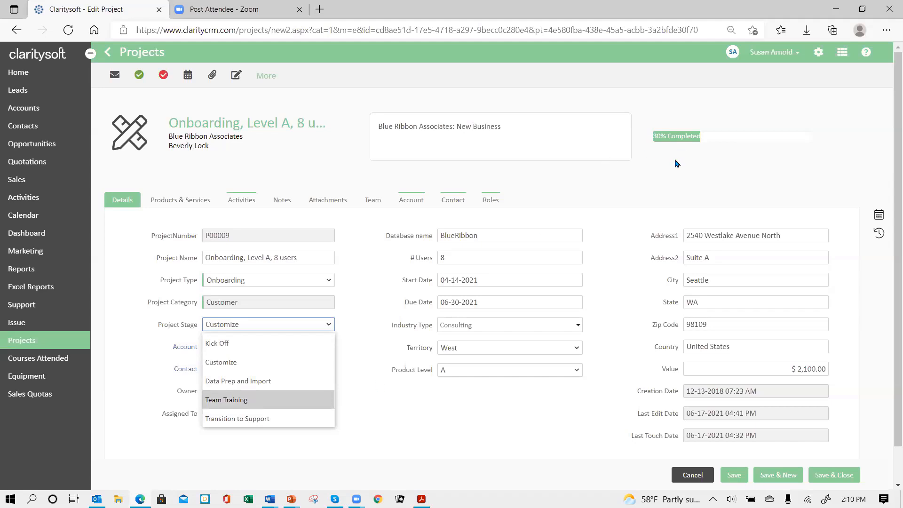
click(301, 325)
Review the project's activities and the contacts listed under its roles
click(241, 199)
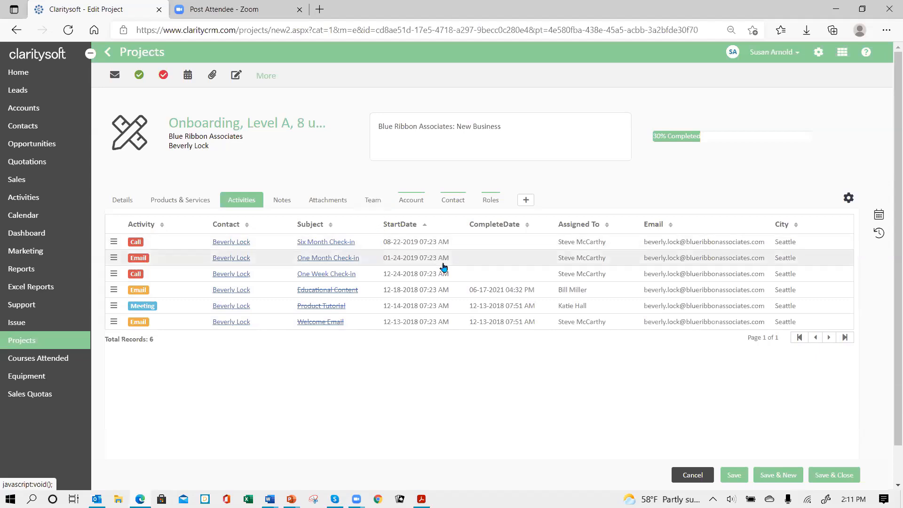
click(492, 202)
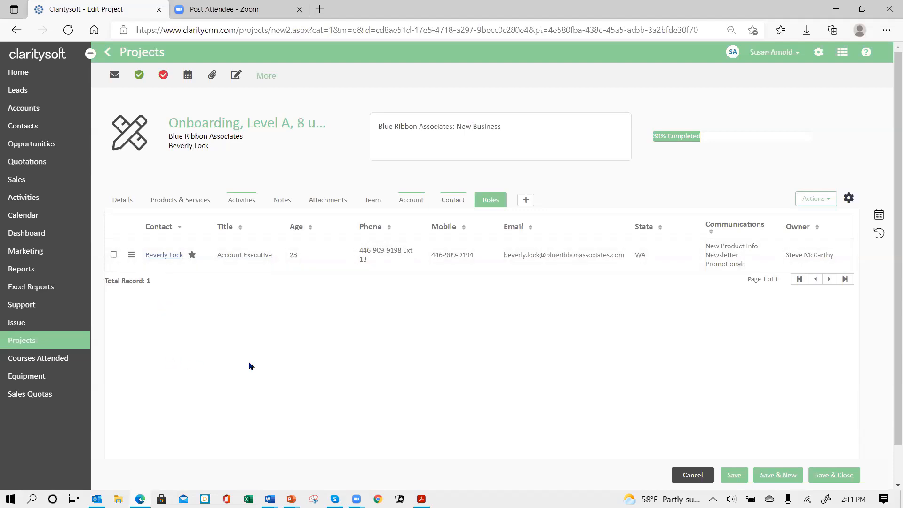
click(528, 202)
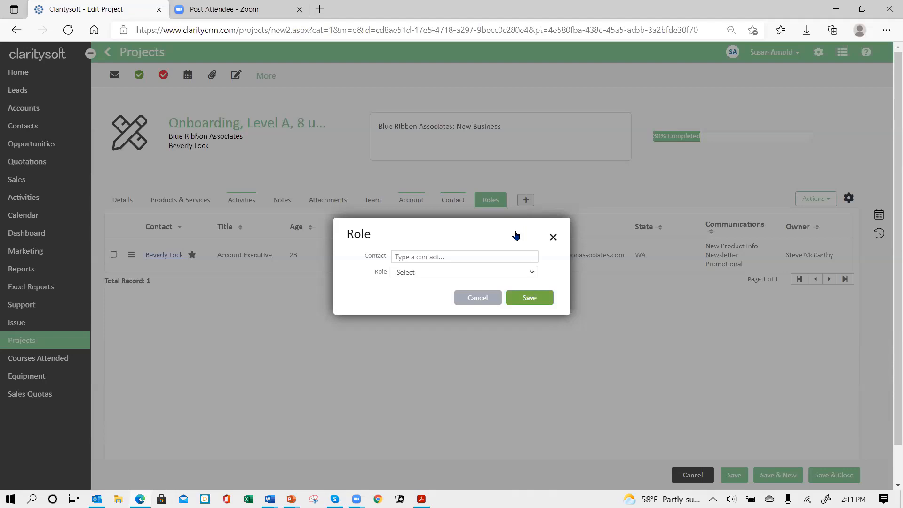
click(428, 259)
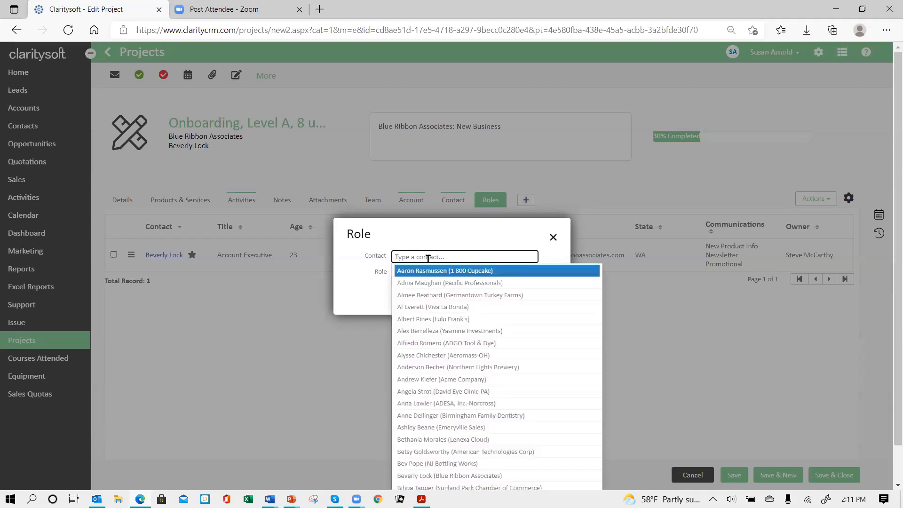
click(451, 379)
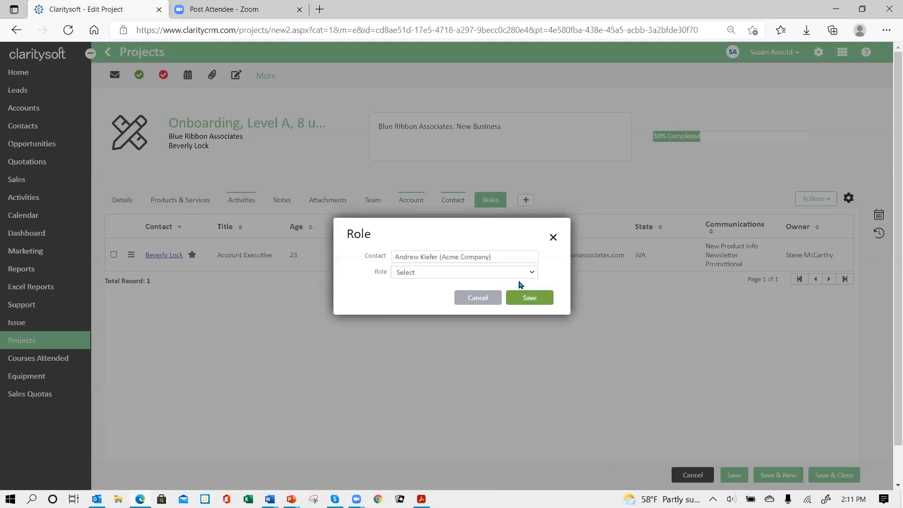
click(531, 272)
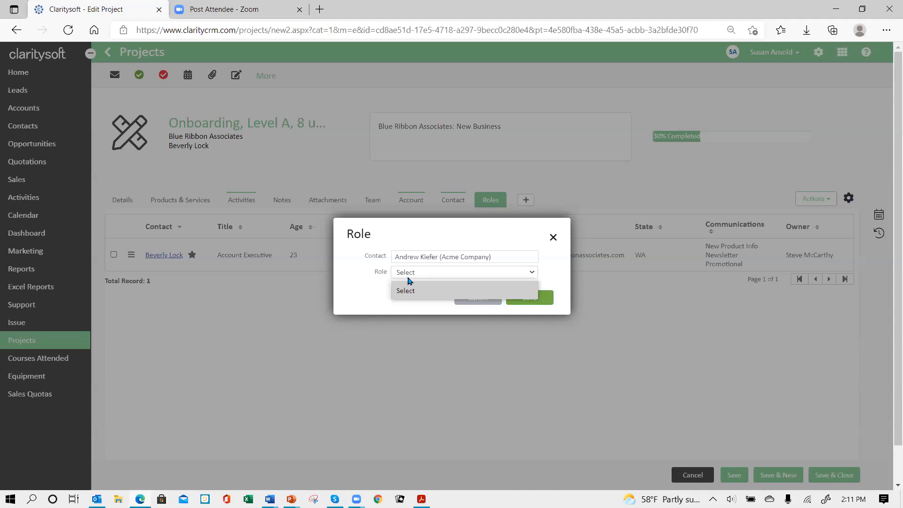
click(554, 275)
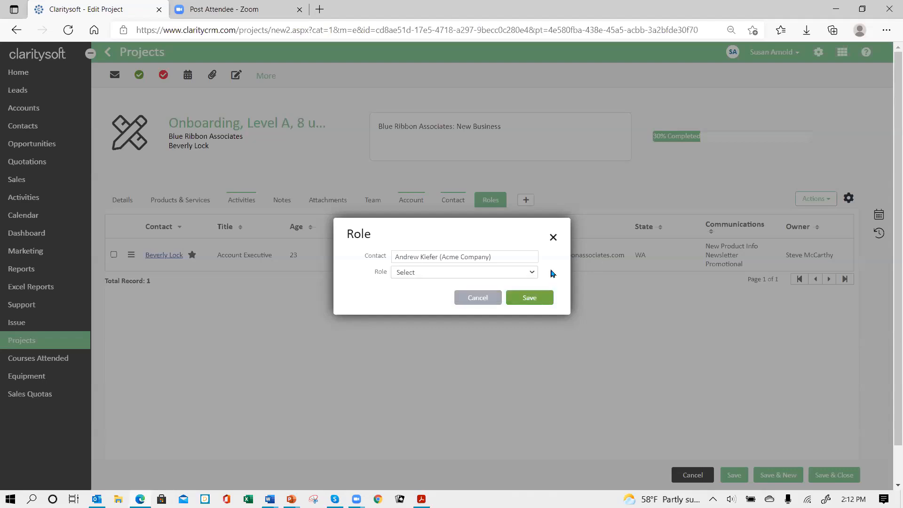
click(473, 296)
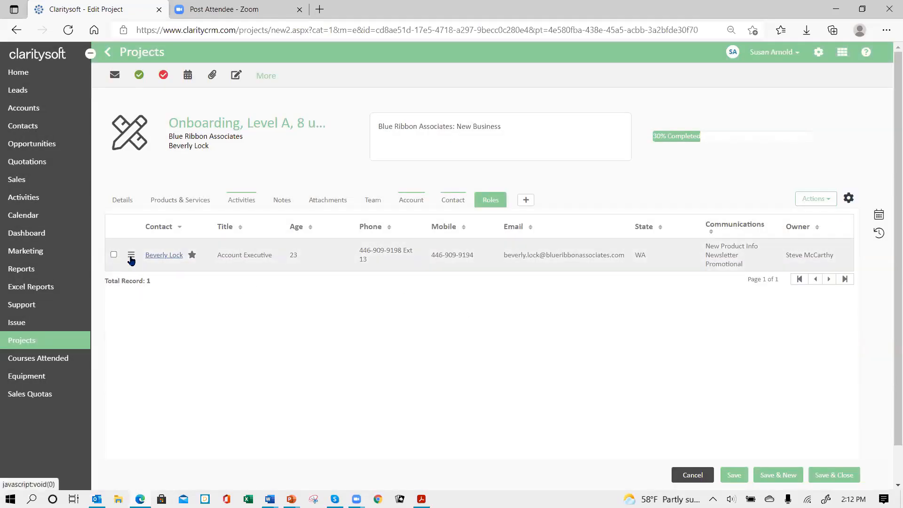
Select the contact listed under the project's roles and examine the role editing and email actions available
click(131, 258)
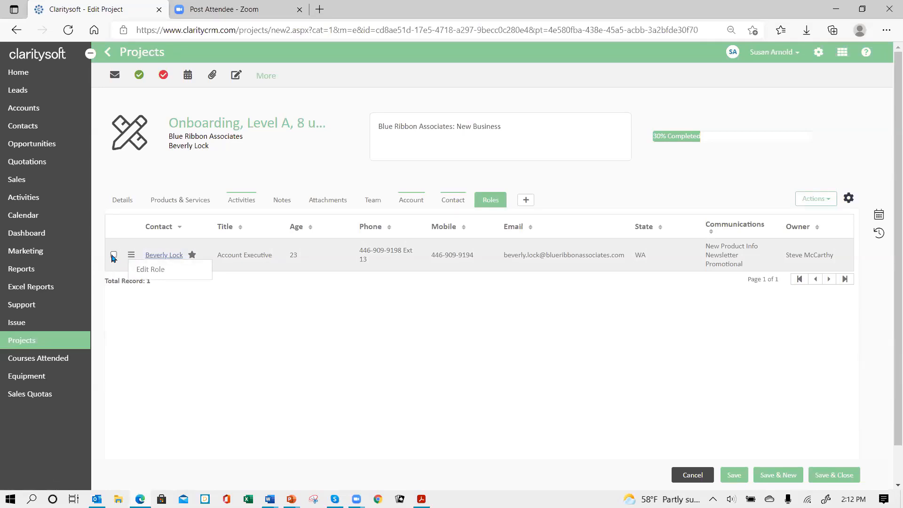
click(114, 256)
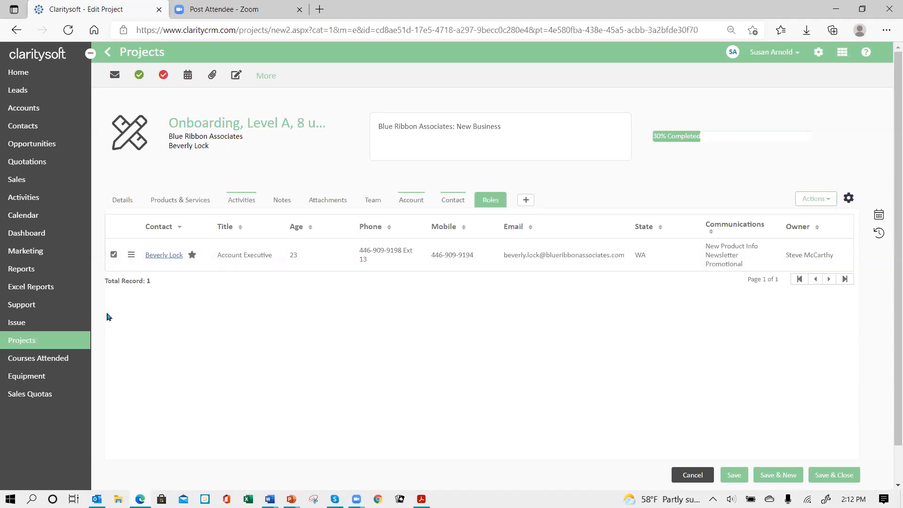
click(826, 198)
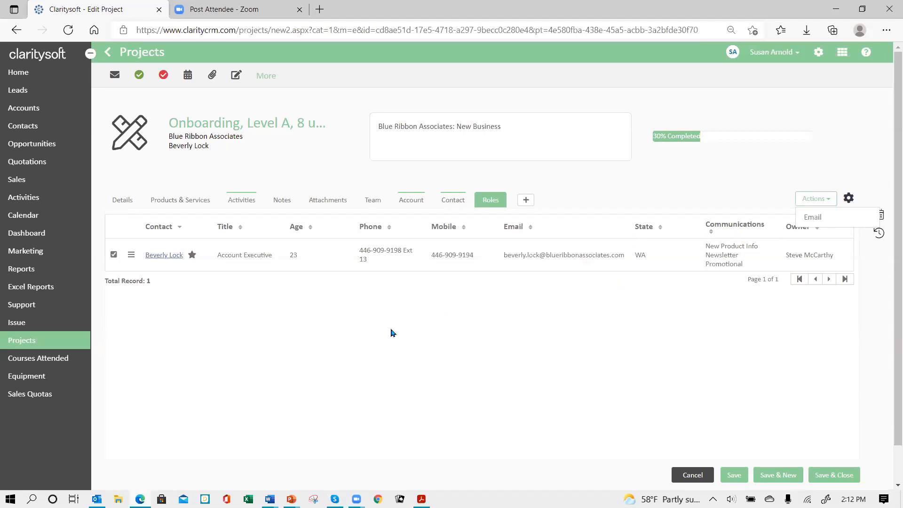
click(420, 292)
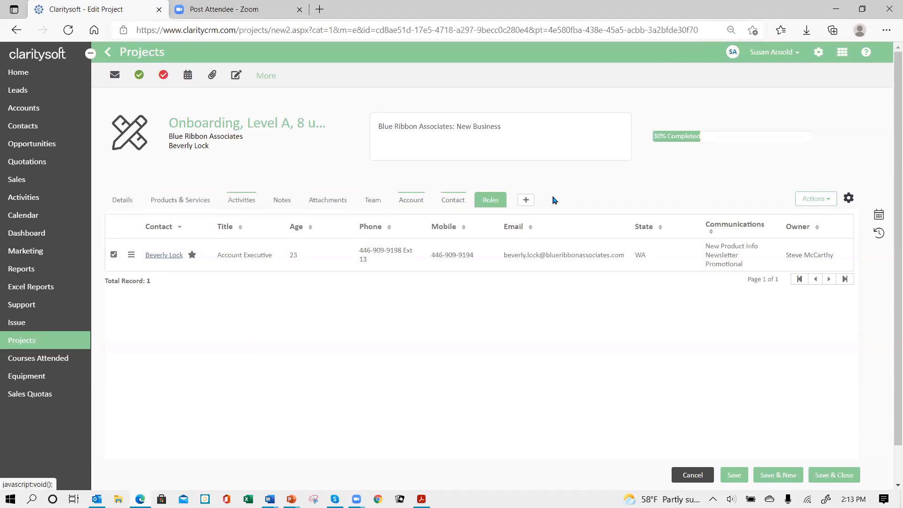
Return to the project's details, then save and close the project
click(126, 207)
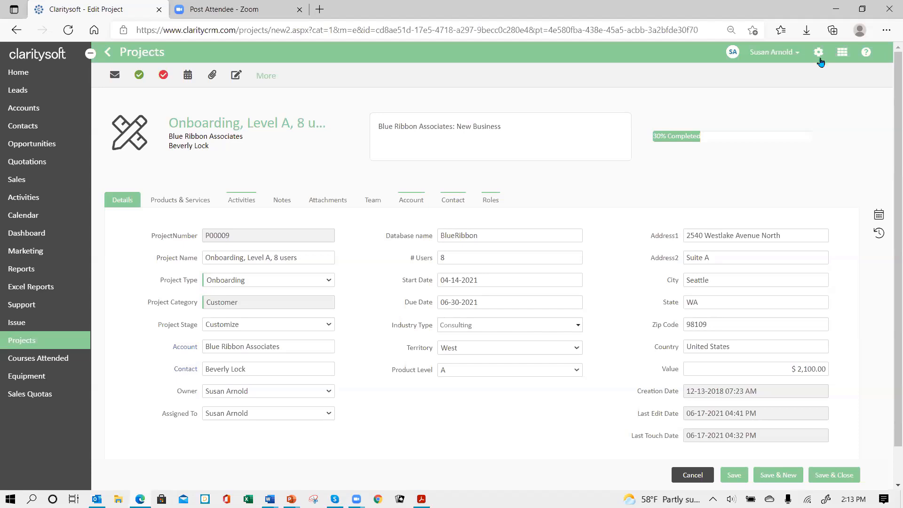
click(838, 475)
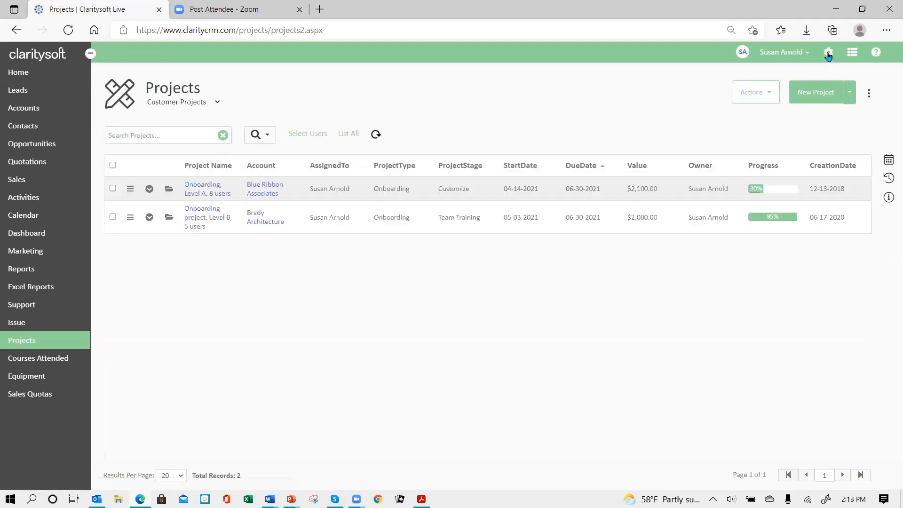
Open the customization settings for Projects and review the module's custom fields
click(827, 52)
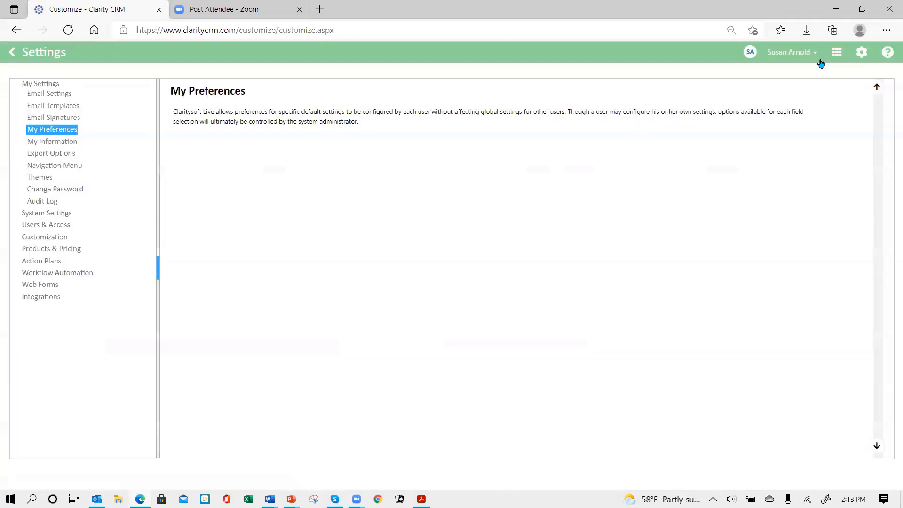
click(41, 241)
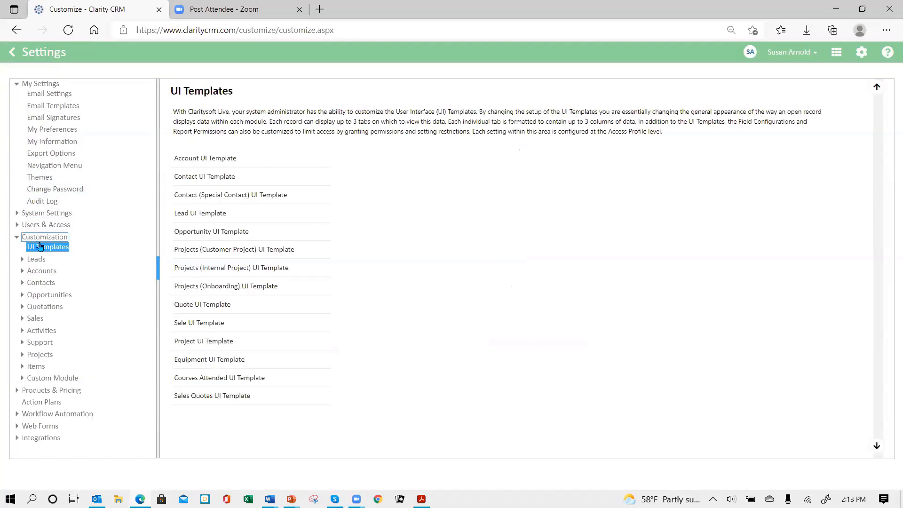
click(38, 356)
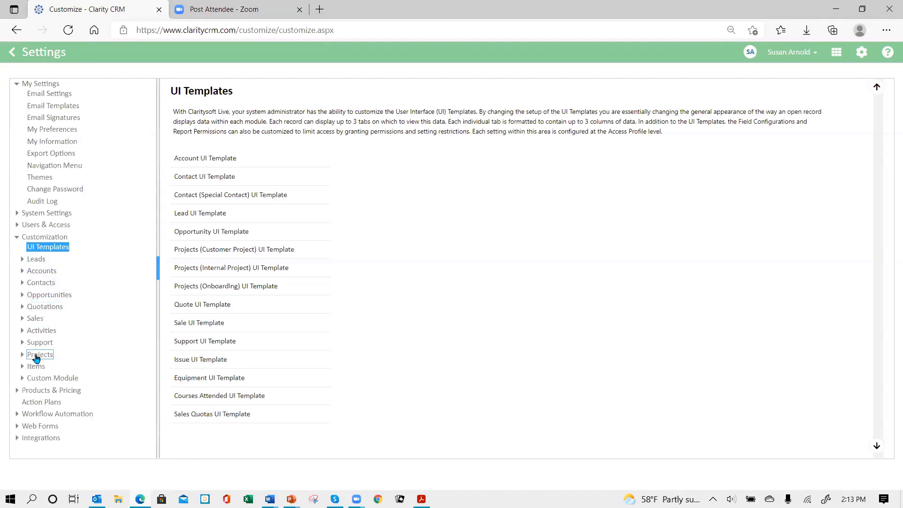
click(38, 358)
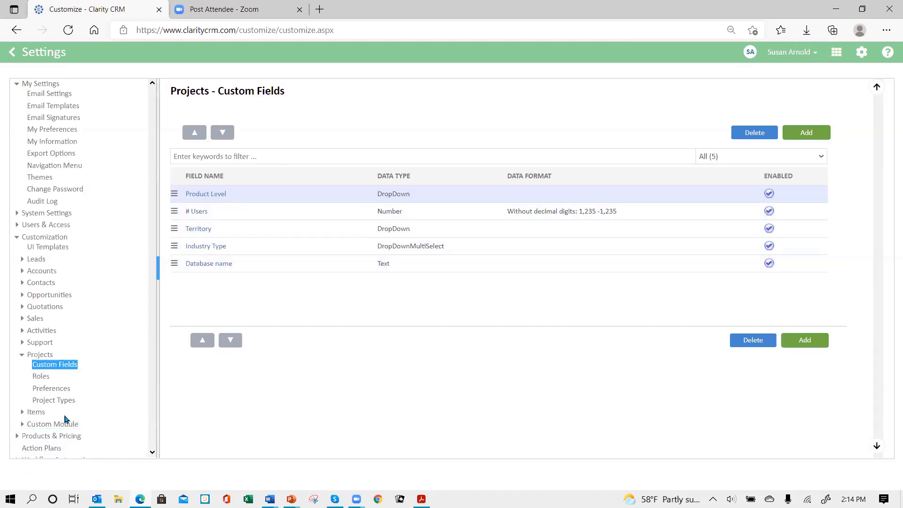
Set the Percent Complete progress preference for Projects to Project Stage and apply it
click(64, 394)
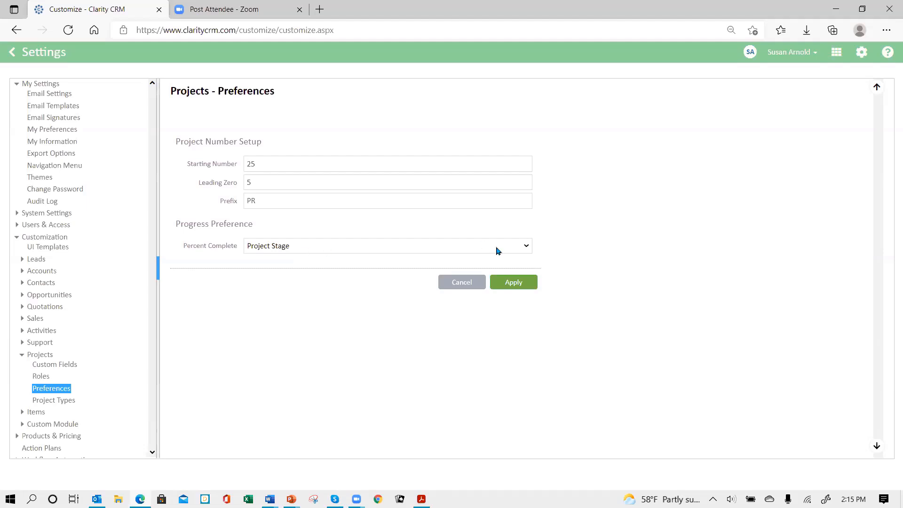
click(527, 247)
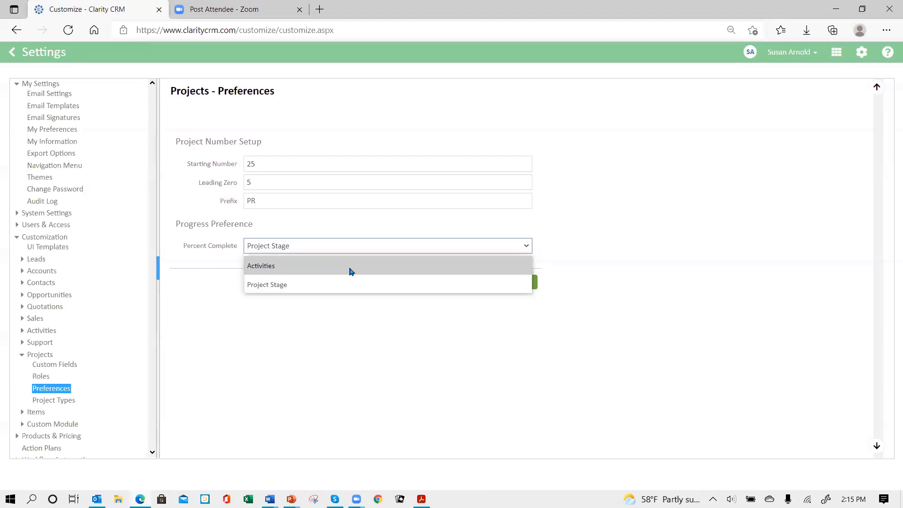
click(342, 284)
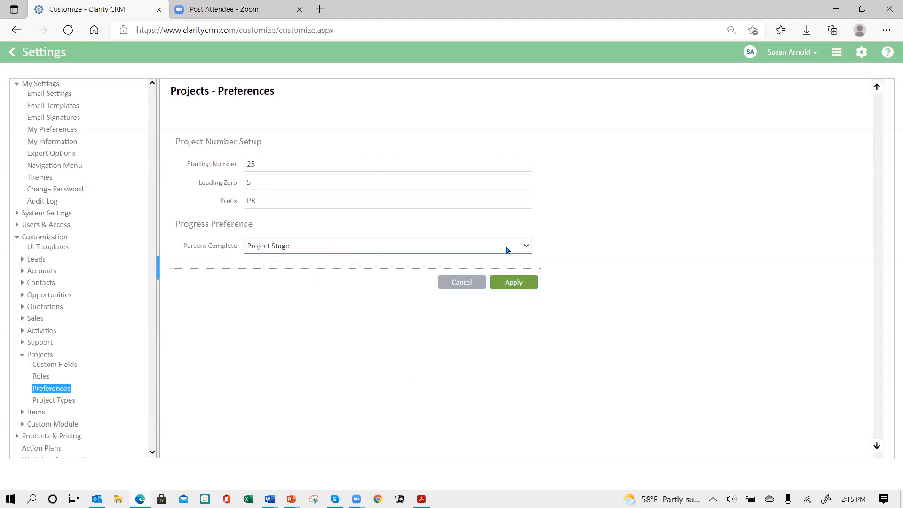
click(515, 285)
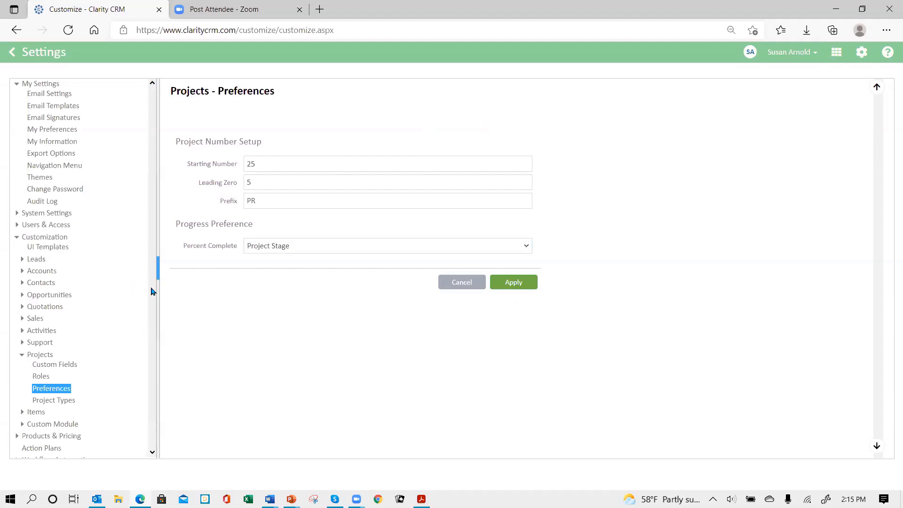
Start a new project type for Projects named New Onboarding and set its category to Customer
click(66, 405)
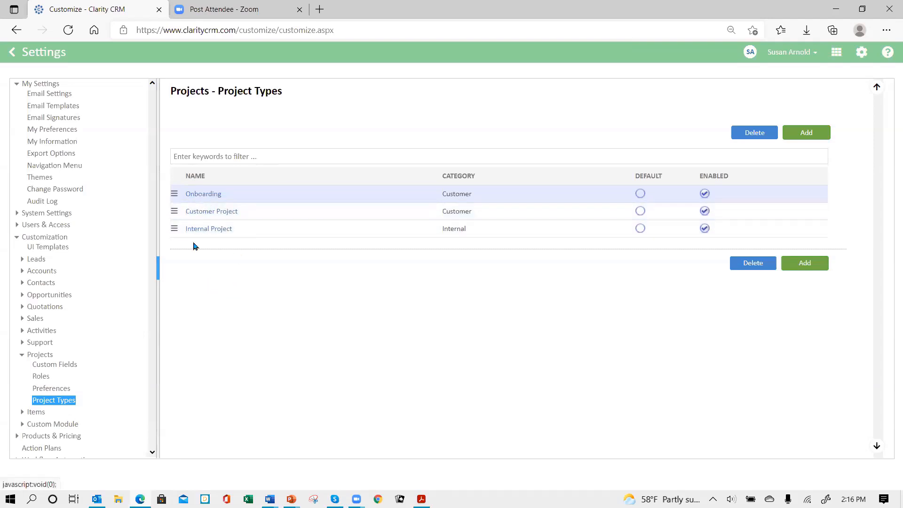
click(805, 133)
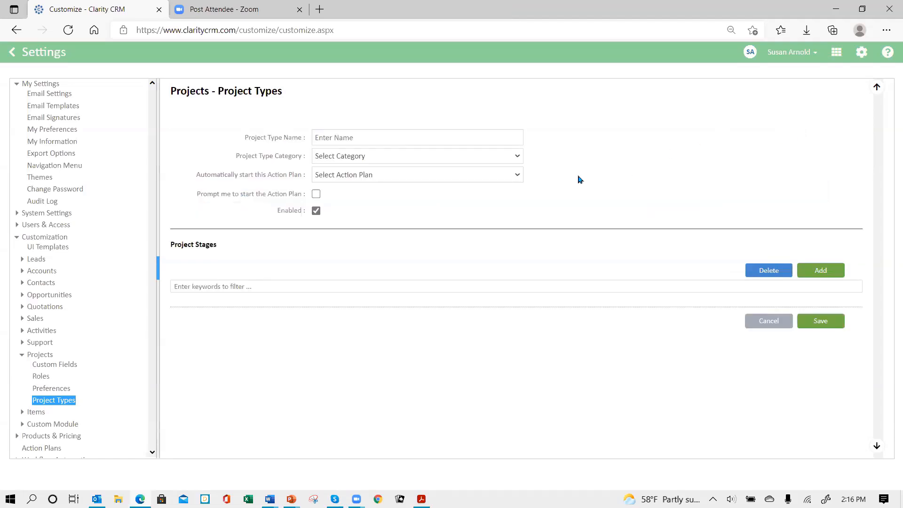
click(392, 140)
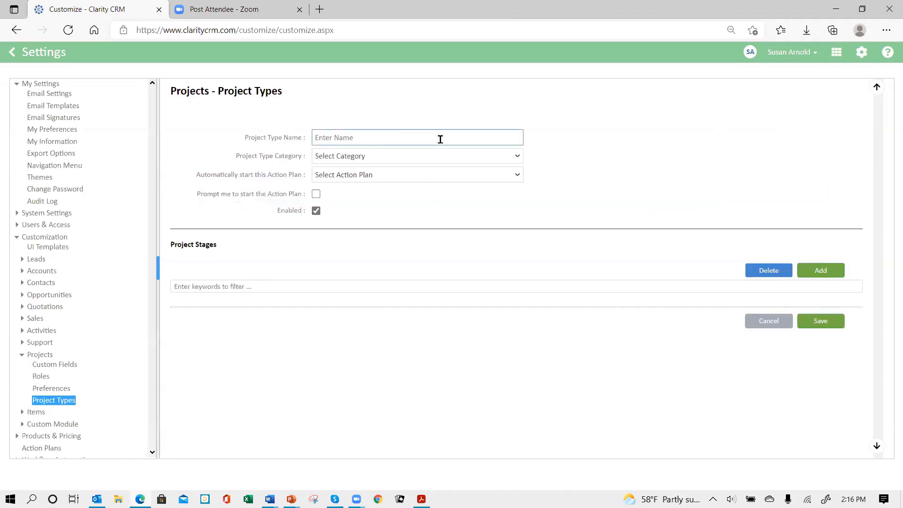
text(New Onboarding)
click(403, 157)
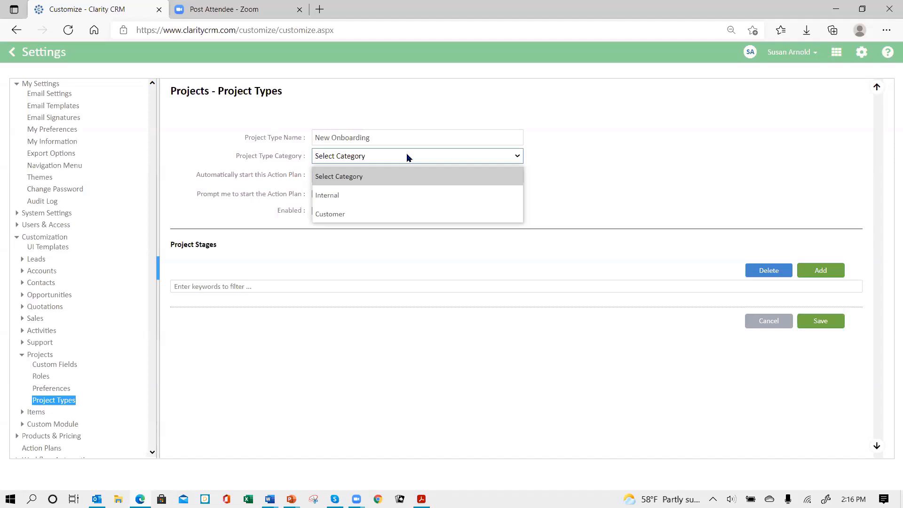
click(335, 216)
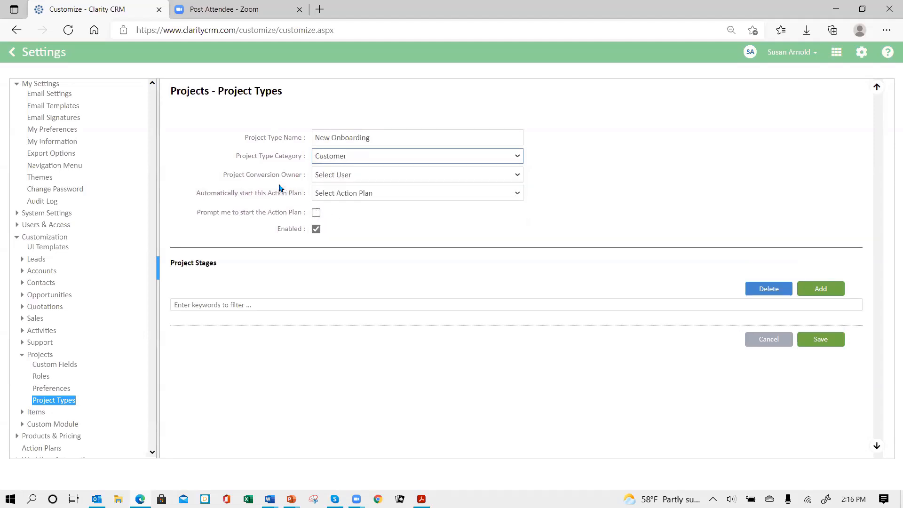
Review the available choices for the project conversion owner and the automatically started action plan without selecting any
click(388, 175)
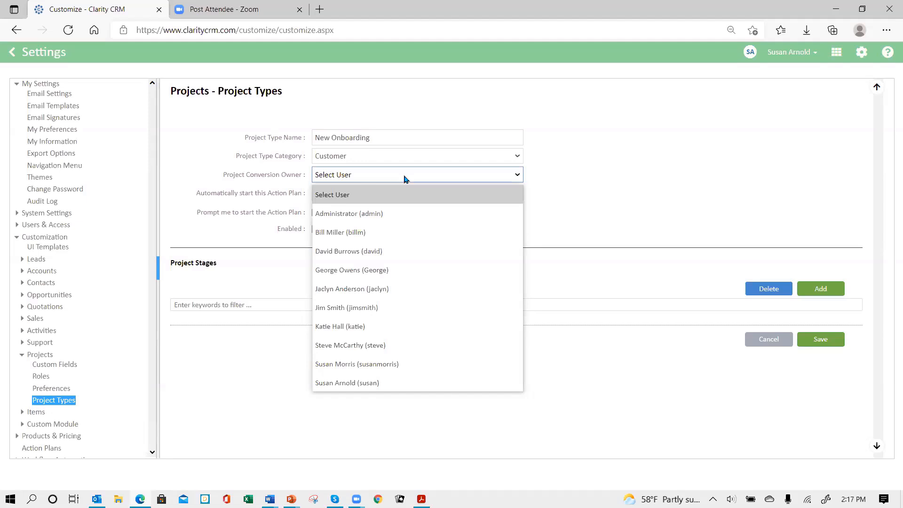
click(407, 177)
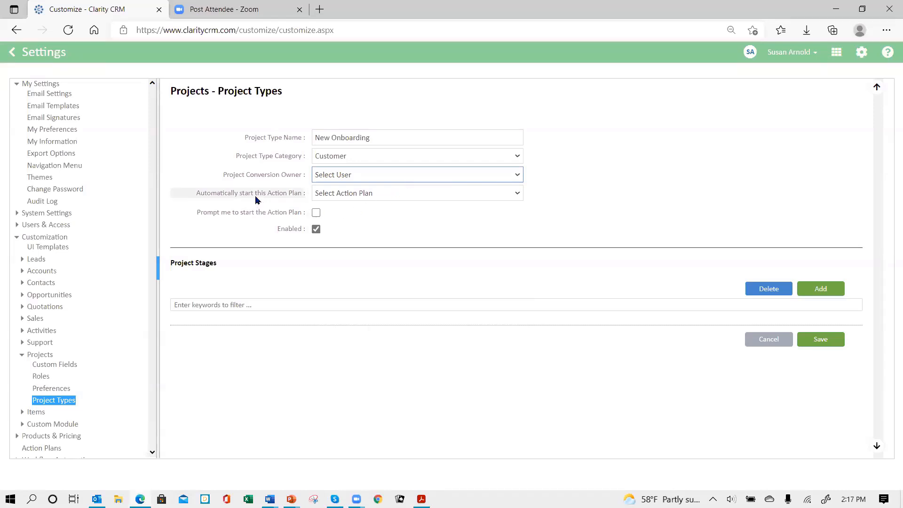
click(431, 196)
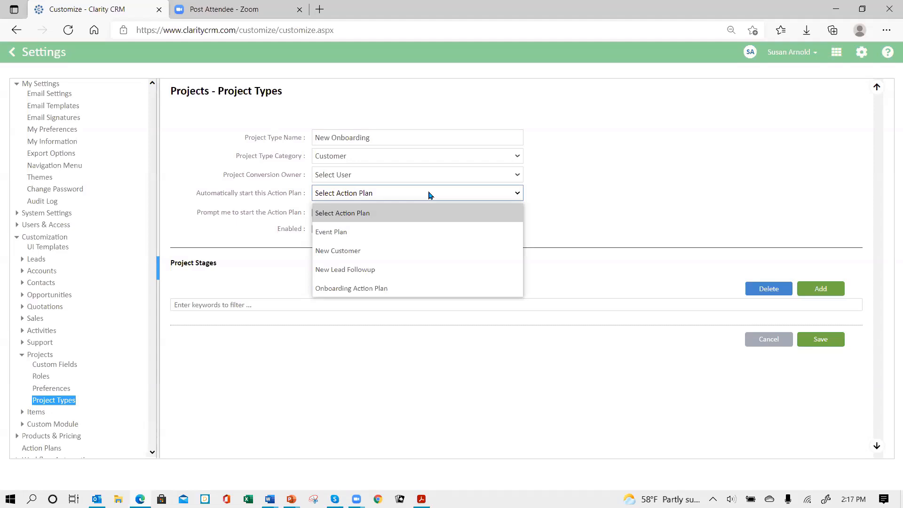
click(428, 194)
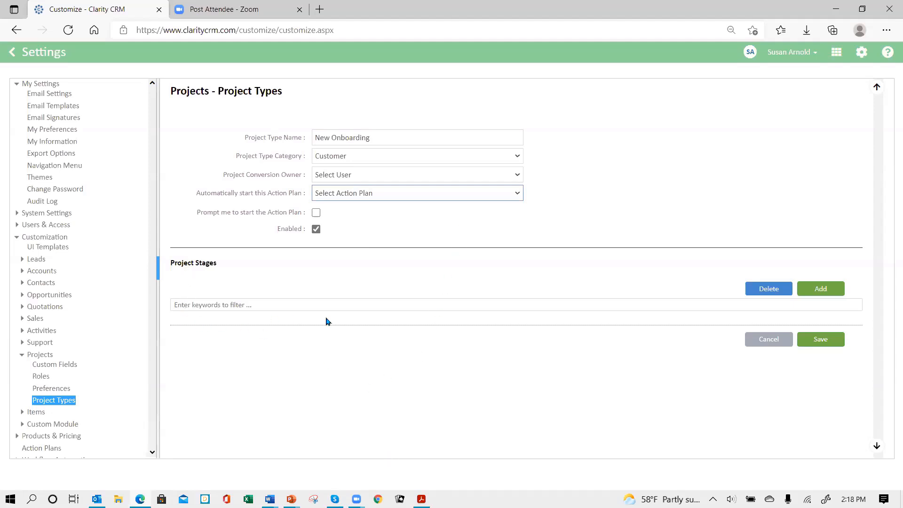
Add a project stage named Initial Meeting with Active status and 10 percent complete, and save it
click(821, 291)
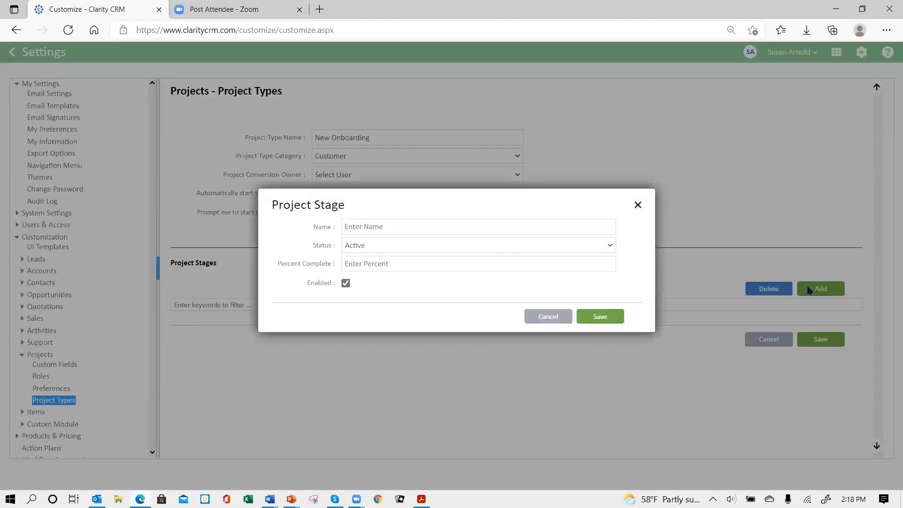
click(412, 226)
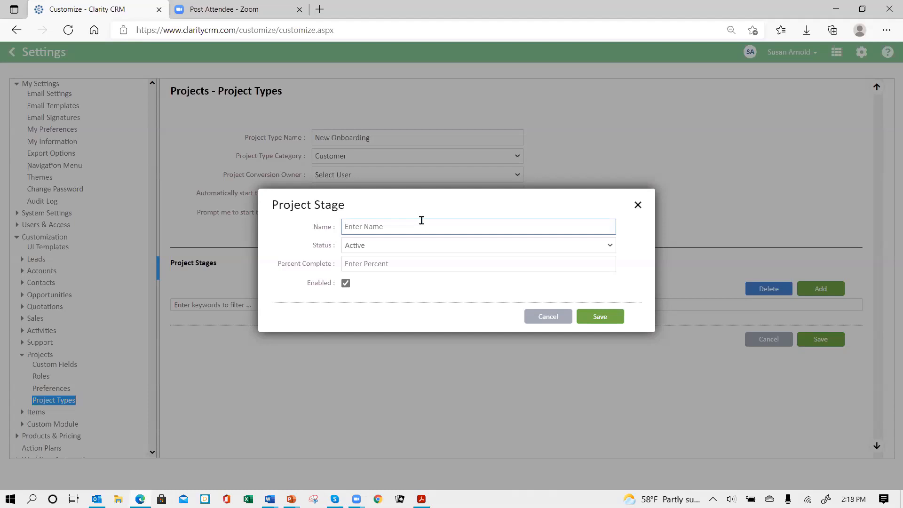
text(Initial Meeting)
click(428, 246)
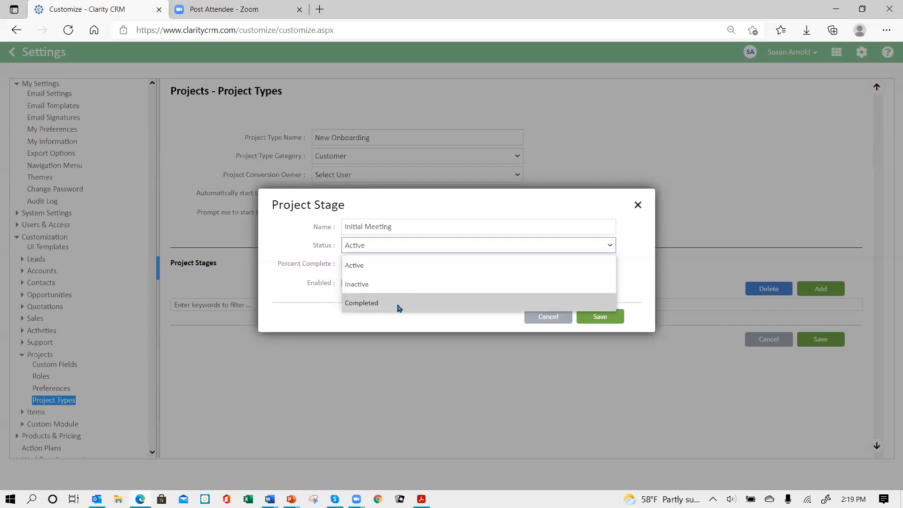
click(392, 245)
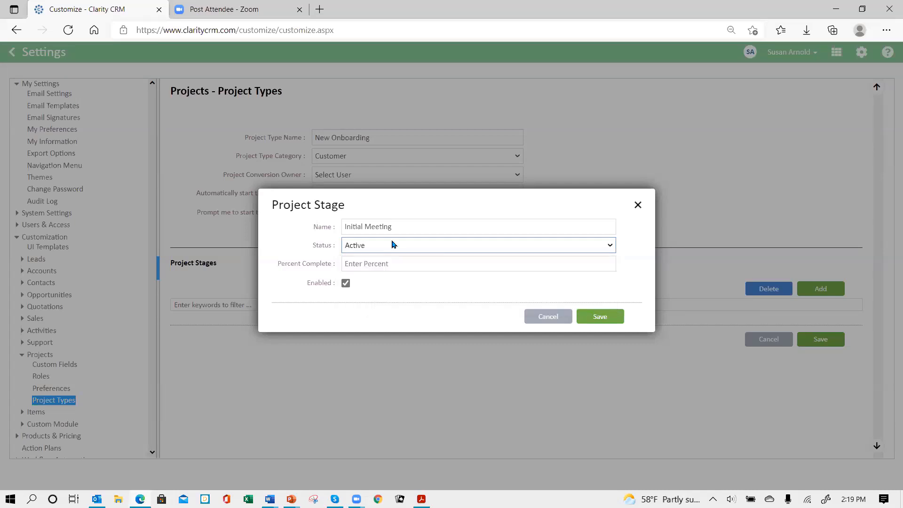
click(428, 263)
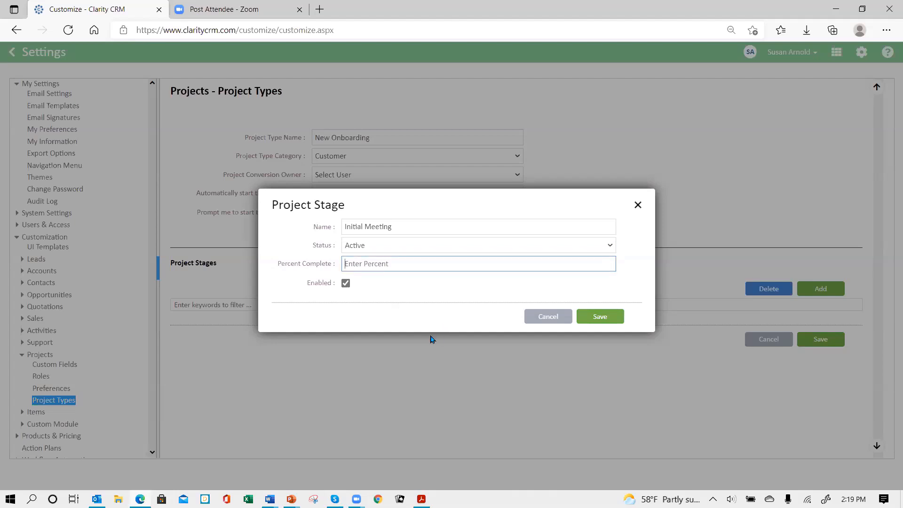
text(10)
click(595, 324)
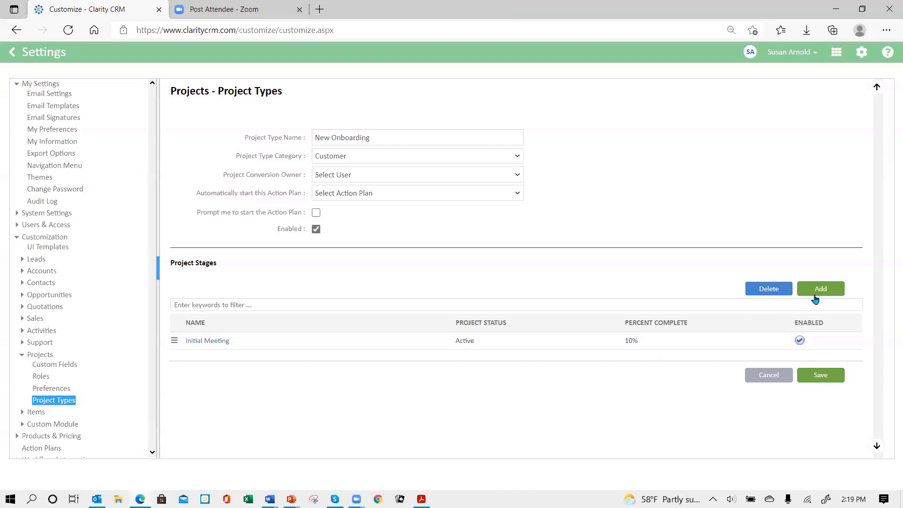
Add a project stage named "Customize database" with 30 percent complete and save it
click(820, 288)
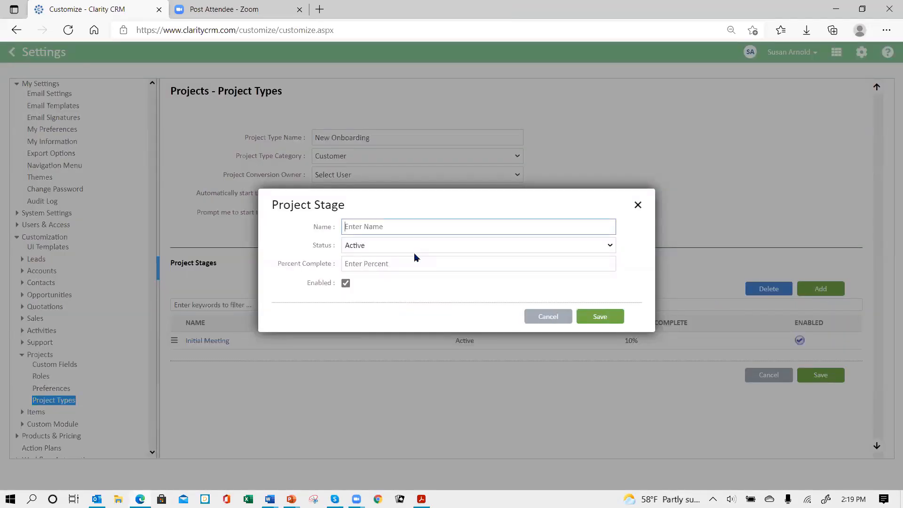
text(Customize database)
click(389, 262)
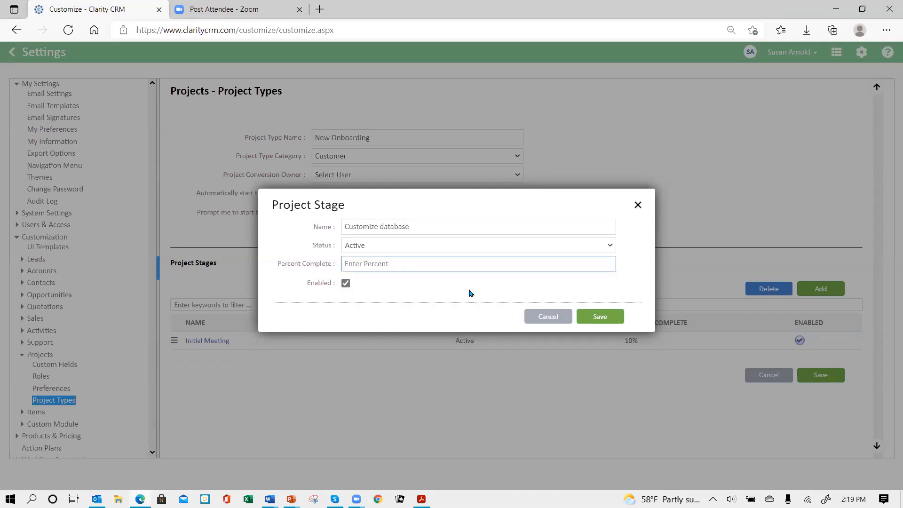
text(30)
click(589, 318)
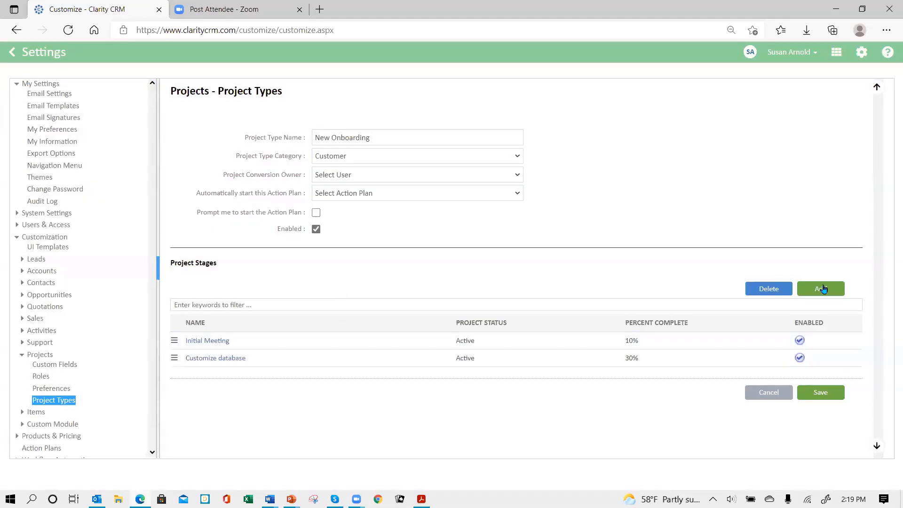
Add a project stage named "Data prep & import" with 50 percent complete and save it
click(823, 289)
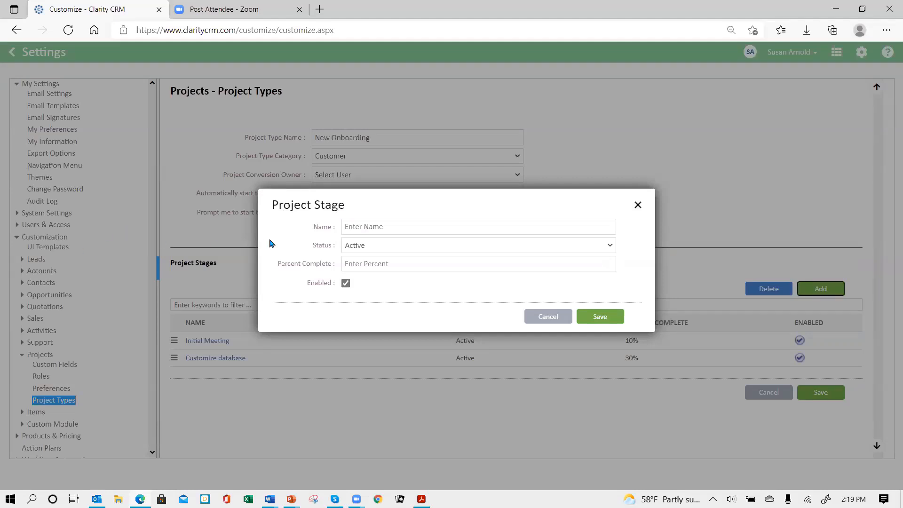
click(382, 225)
text(D)
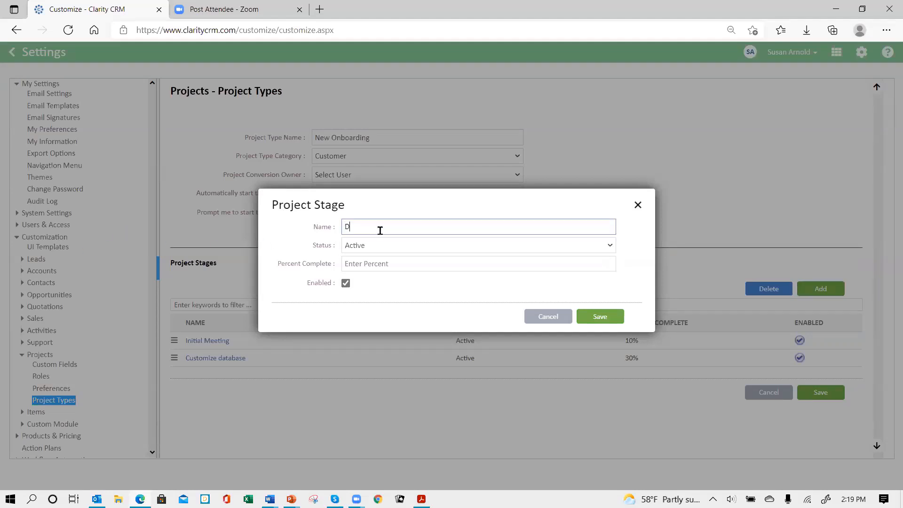
text(ata prep & import)
click(385, 261)
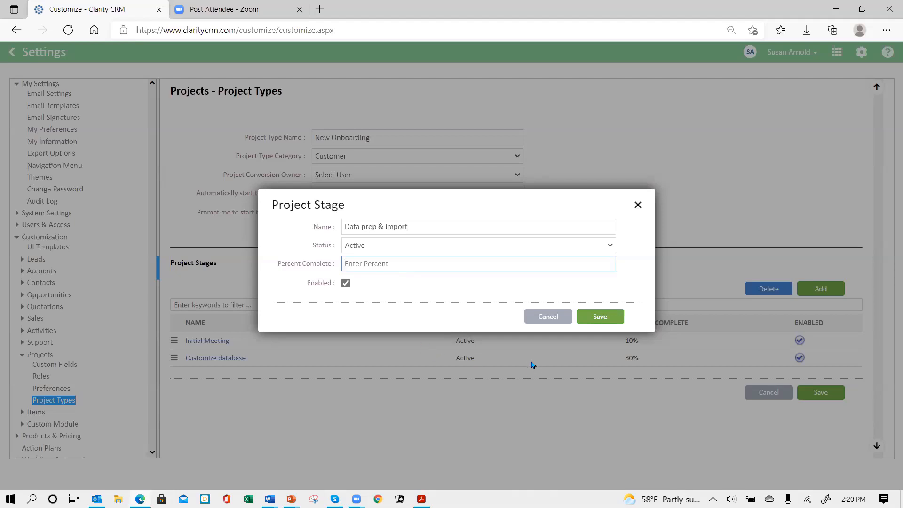
text(50)
key(Tab)
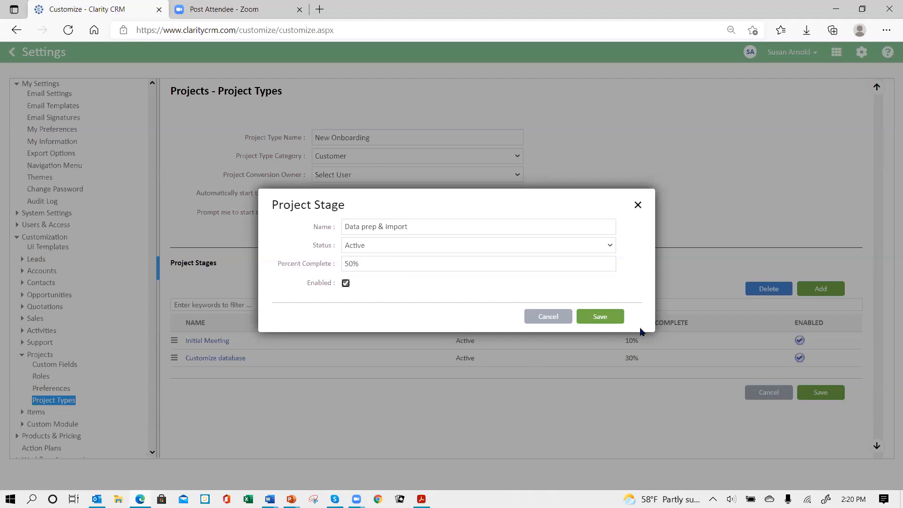
click(601, 318)
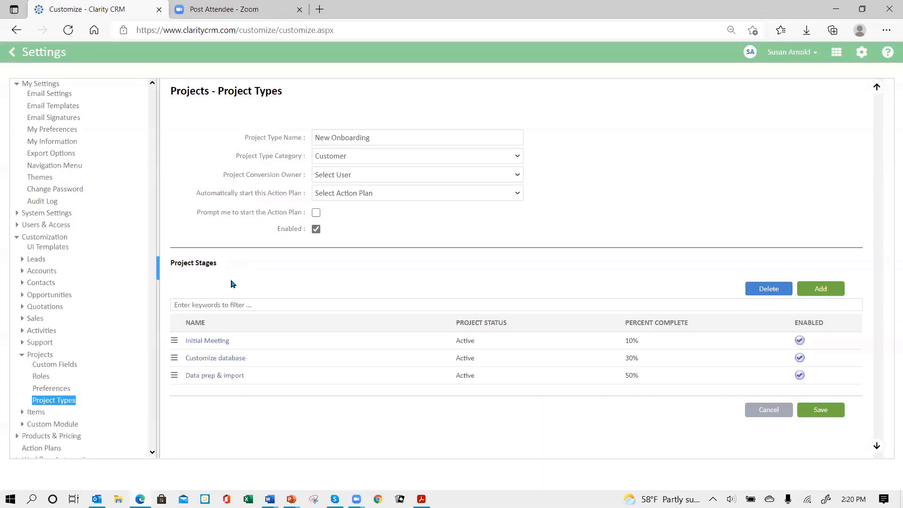
Add a project stage named Team Training with 90 percent complete and save it
click(821, 291)
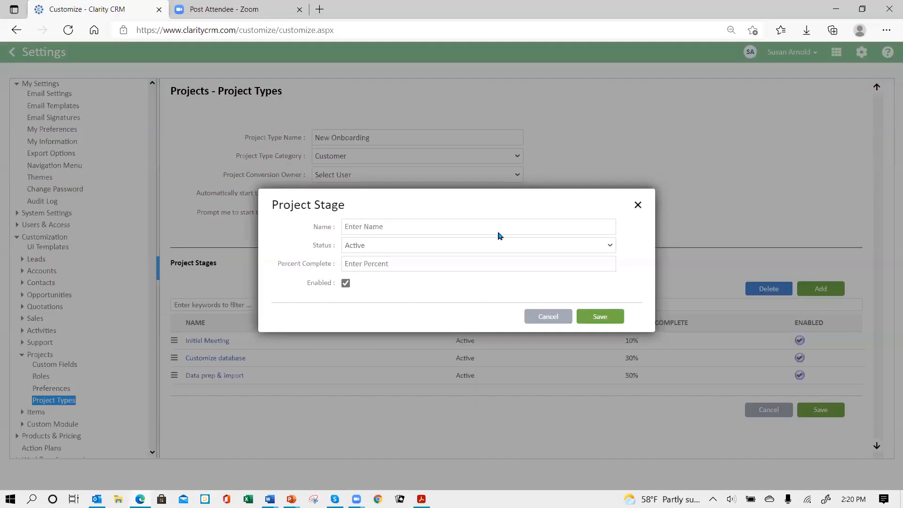
click(402, 223)
text(Team)
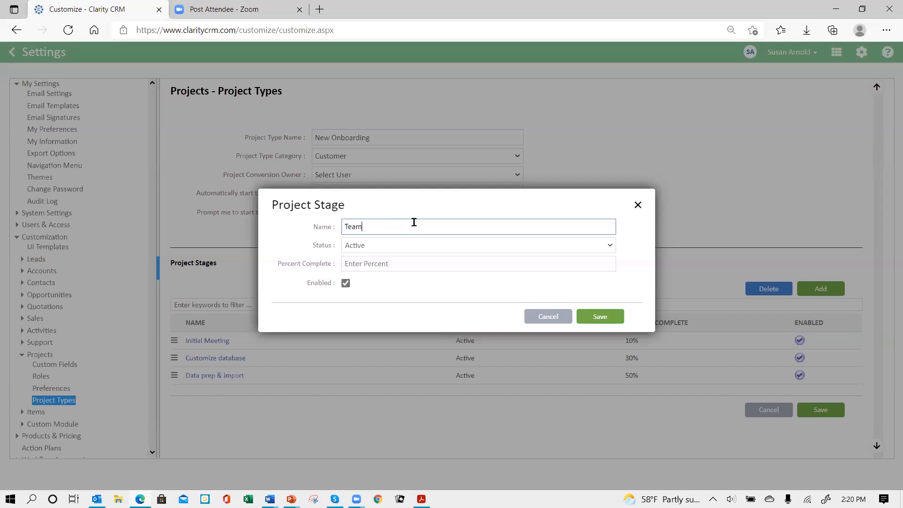
text( Training)
click(398, 259)
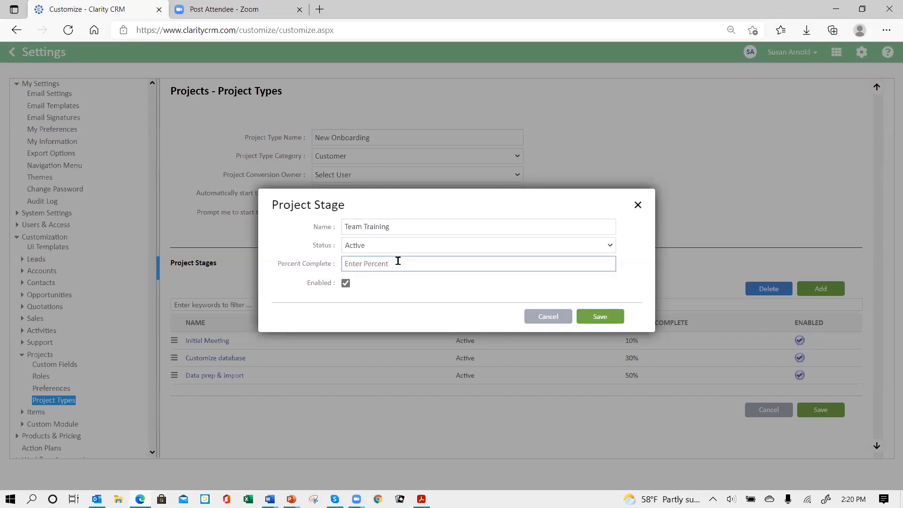
text(90)
click(593, 312)
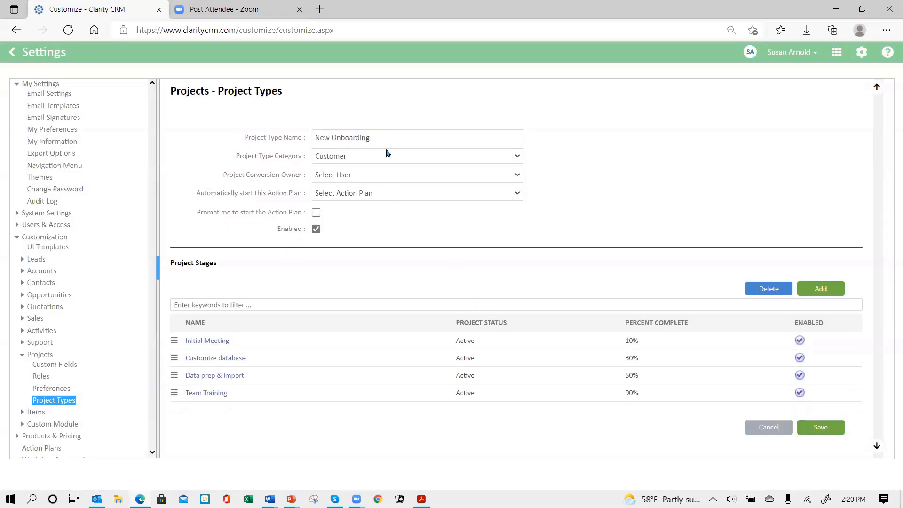
Add a final project stage named "Complete & transition to tech support" with the status Completed and save it
click(820, 288)
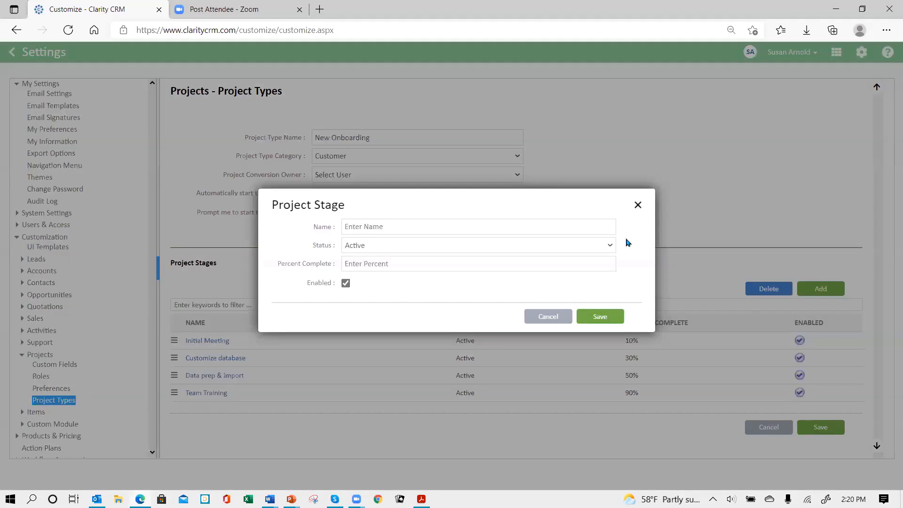
click(480, 226)
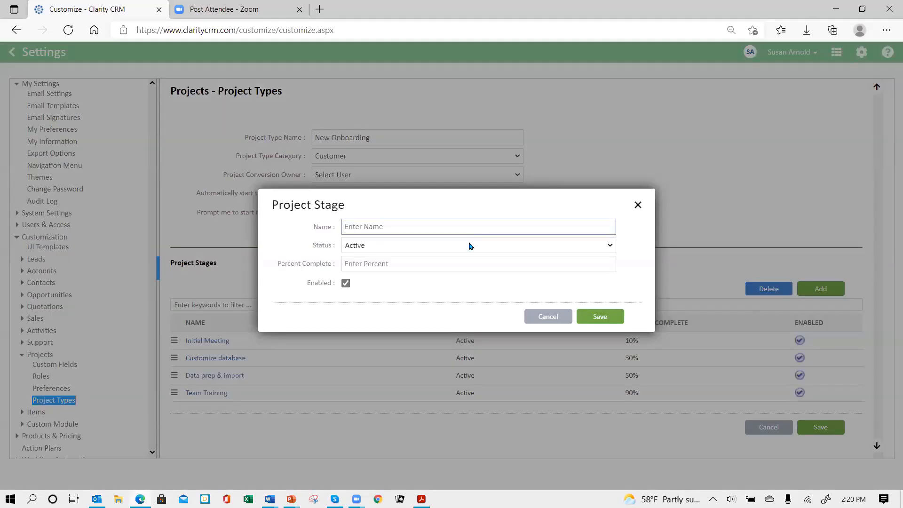
text(Complete & transition to tech support)
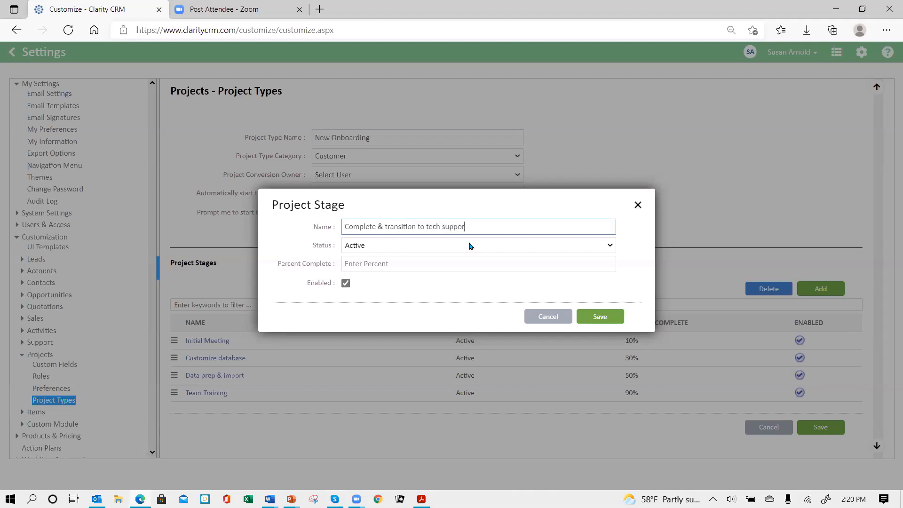
click(429, 245)
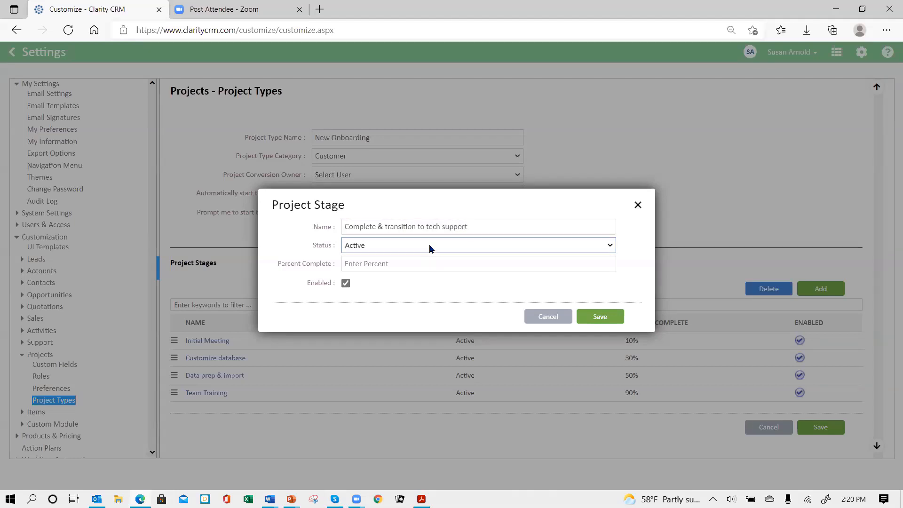
click(427, 308)
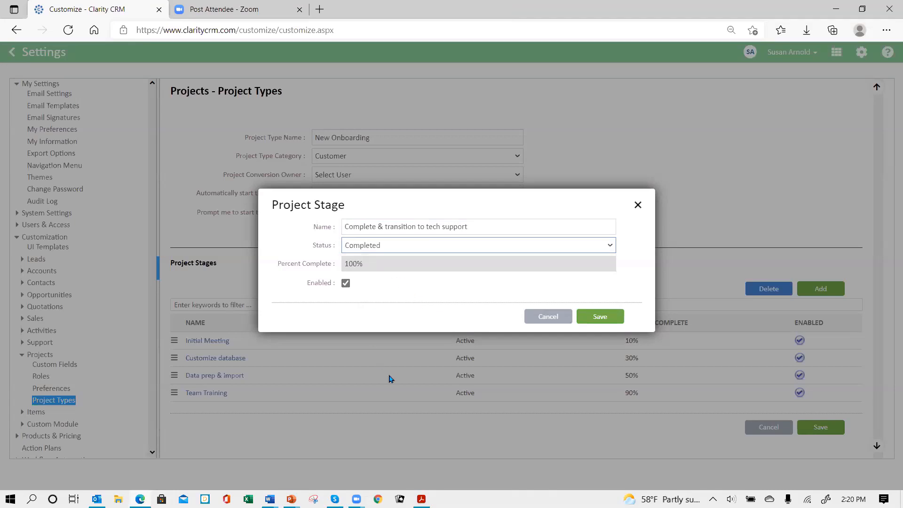
click(590, 319)
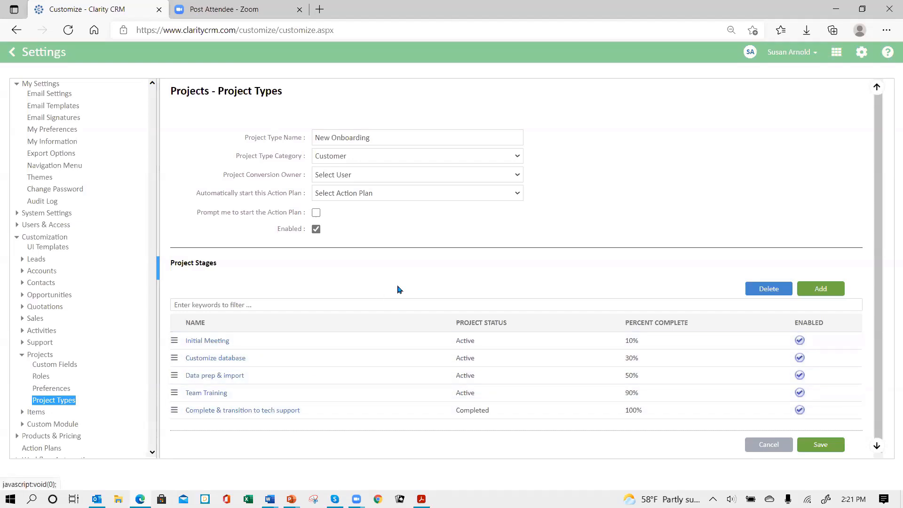
scroll(603, 199, down, 1)
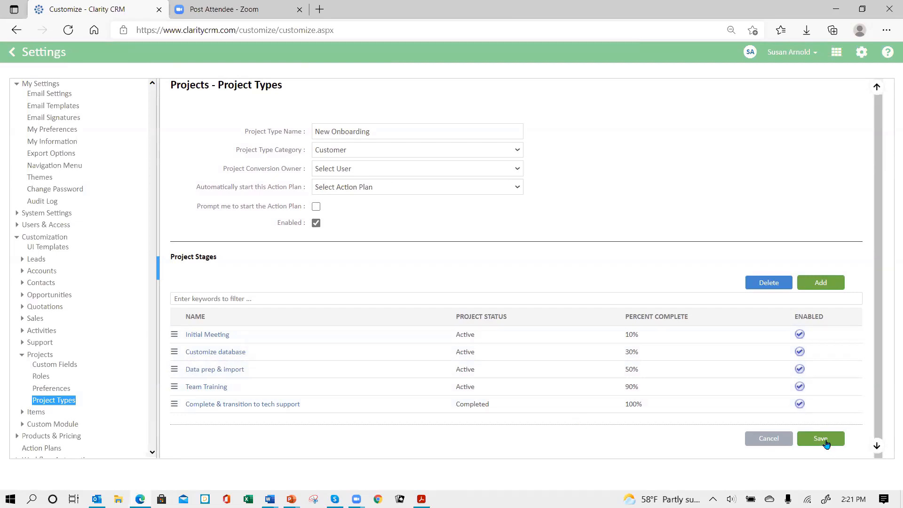
scroll(632, 316, up, 1)
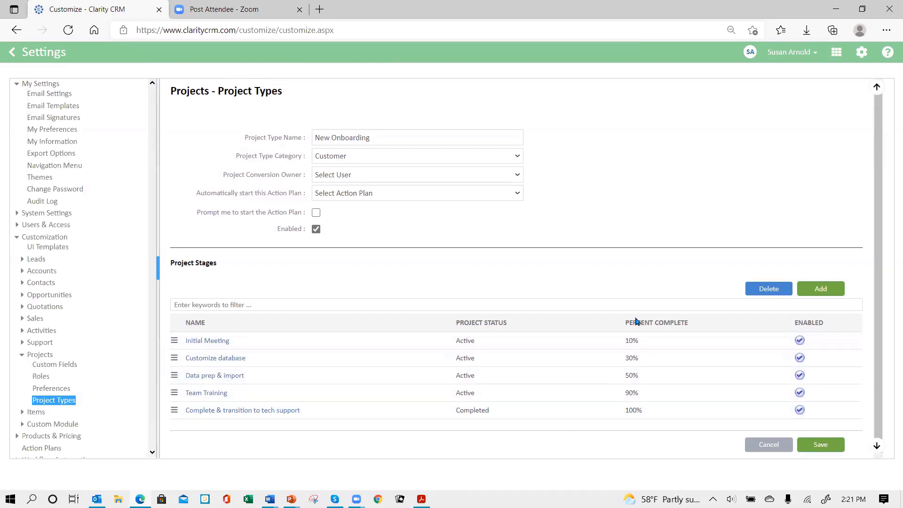
Save the New Onboarding project type together with its project stages
scroll(641, 320, down, 1)
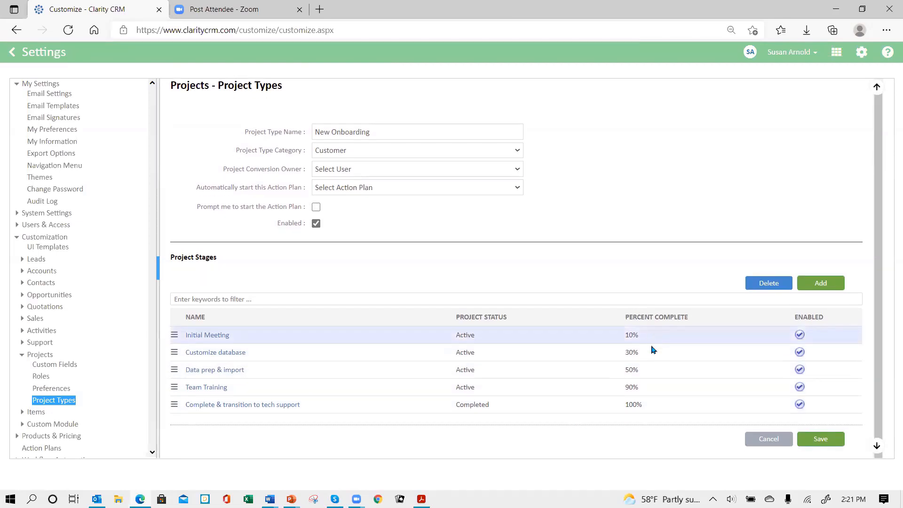
click(821, 442)
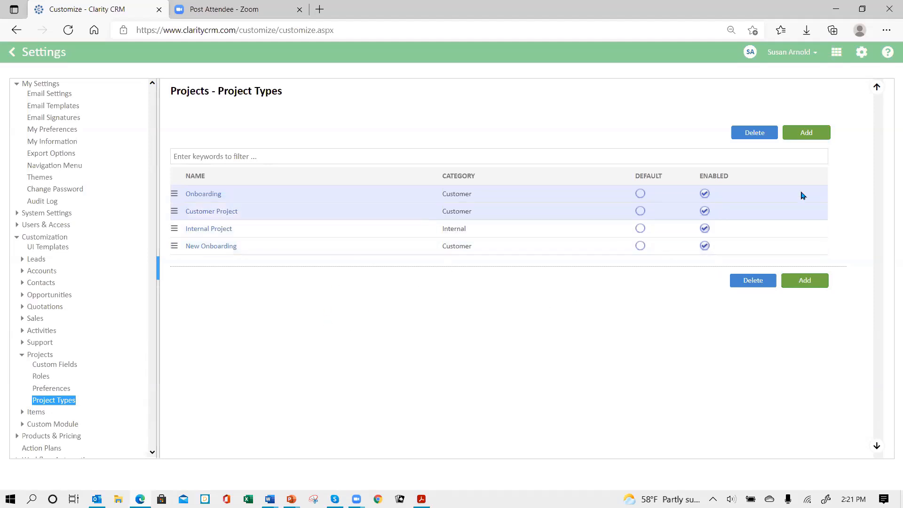
Start a new project type named "Onboarding action plan" in the Customer category
click(806, 133)
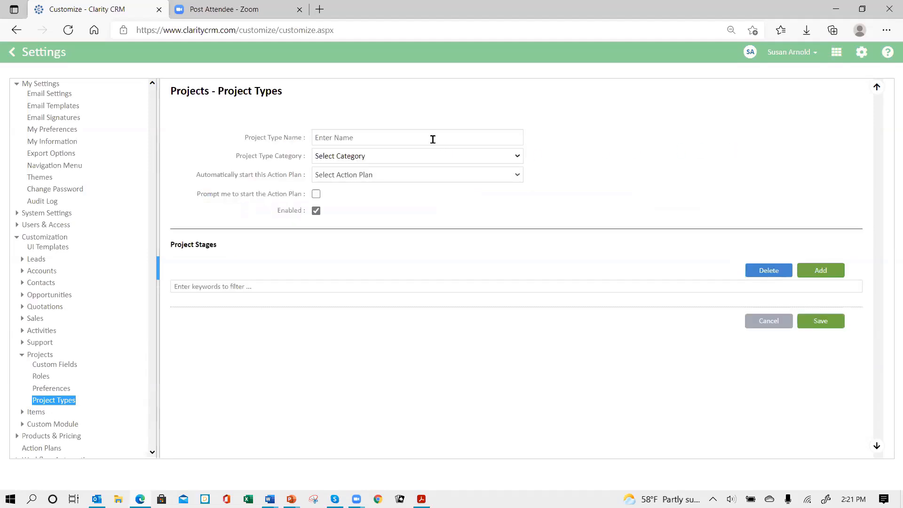
click(416, 139)
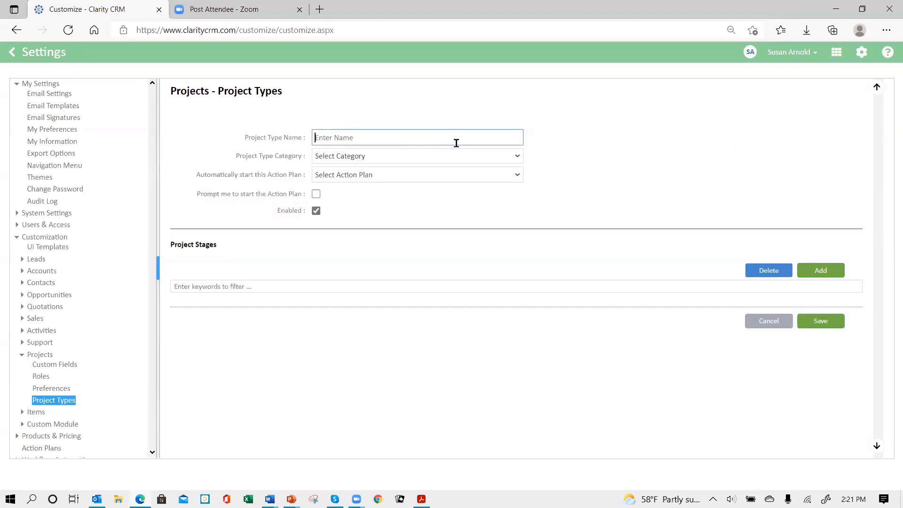
text(Onboarding action plan)
click(467, 157)
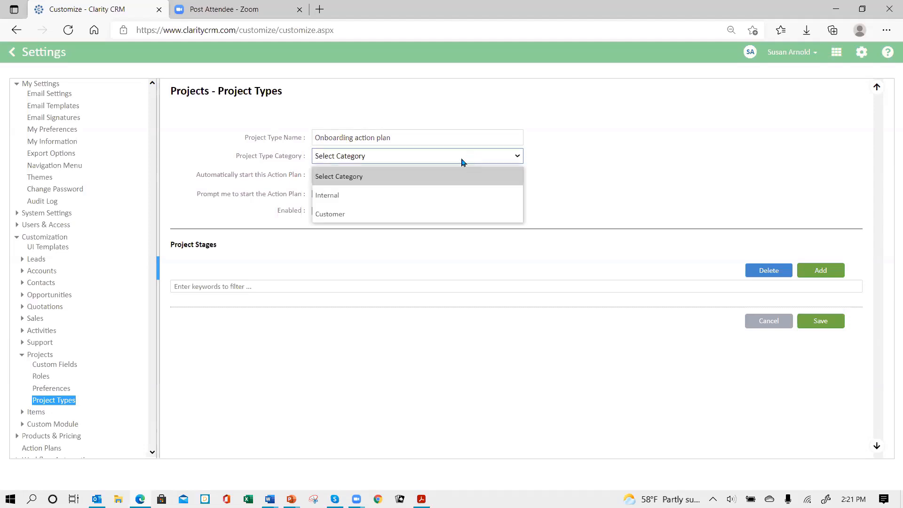
click(413, 214)
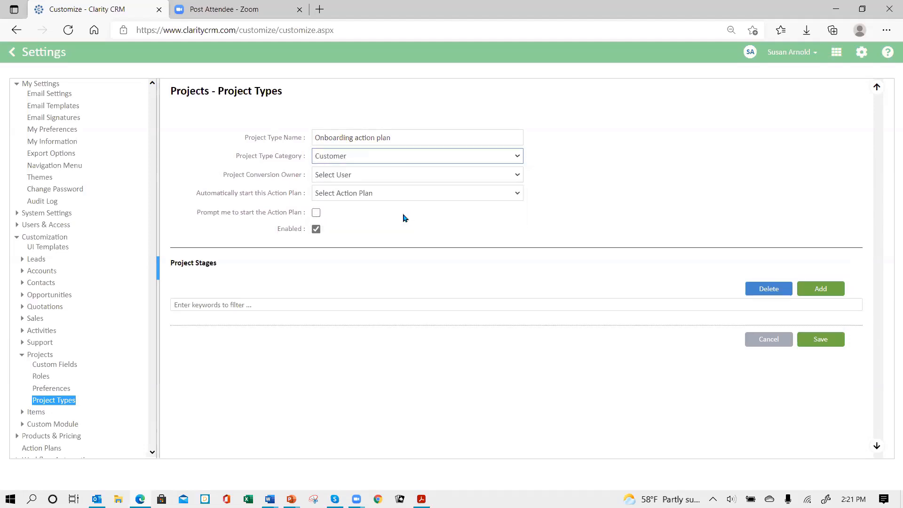
Set the project type to automatically start the Onboarding Action Plan and enable the prompt to start it
click(401, 197)
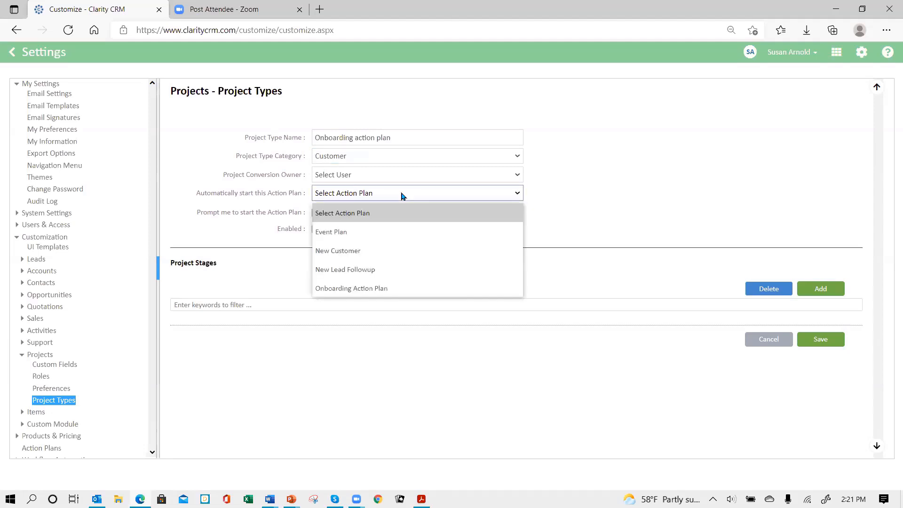
click(384, 288)
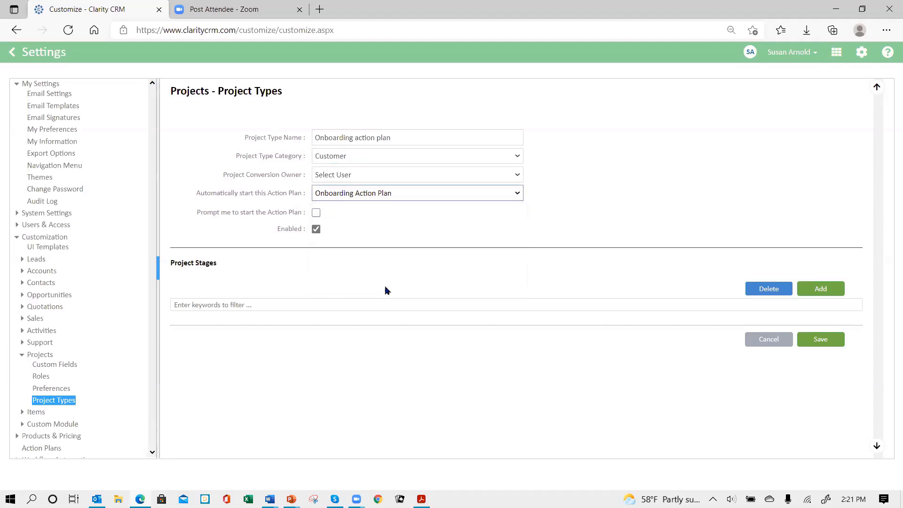
click(316, 212)
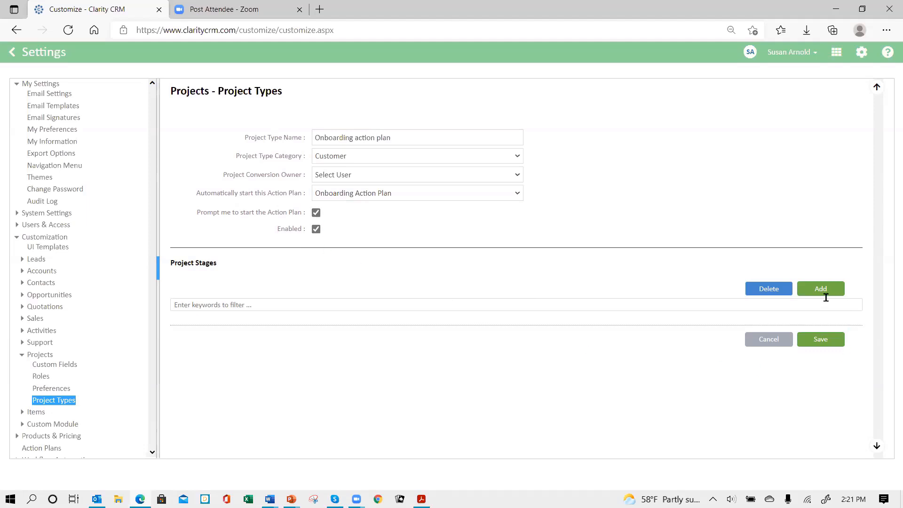
Add a project stage named "Stage one" with 40 percent complete and save it
click(820, 288)
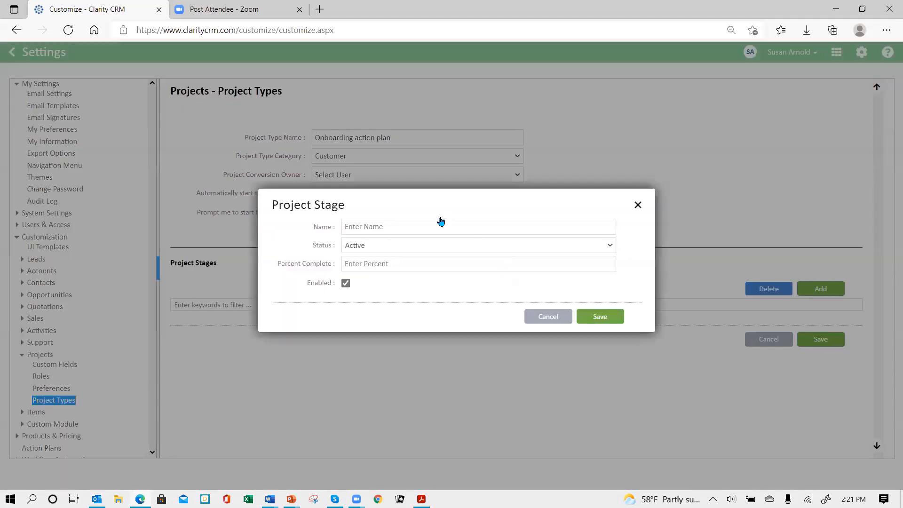
click(439, 226)
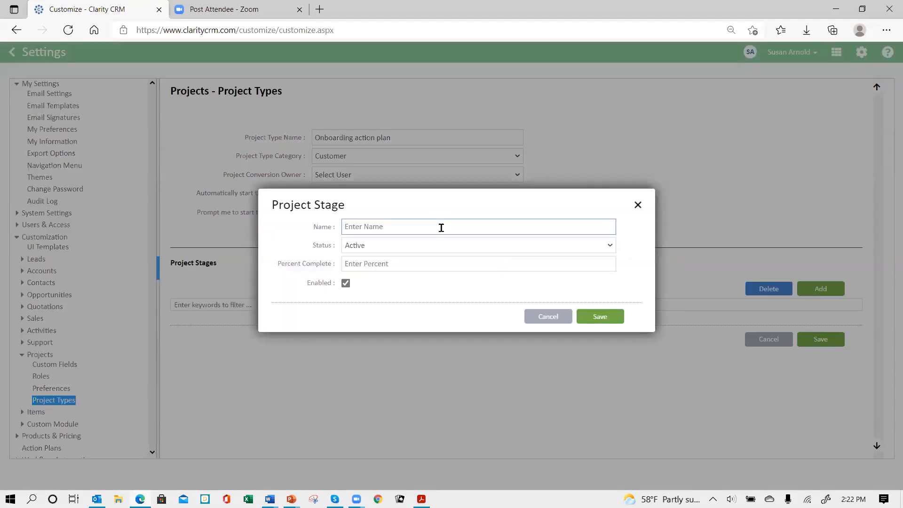
text(Stage one)
click(461, 263)
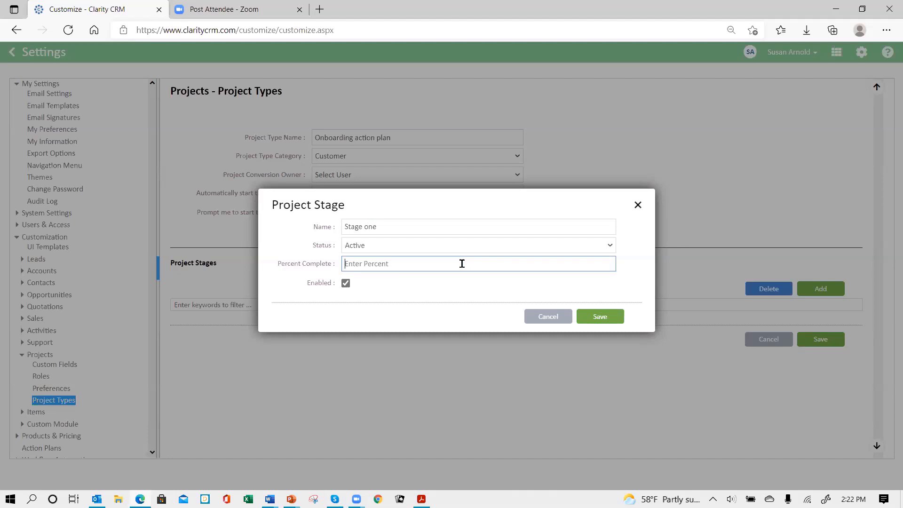
text(40)
click(597, 317)
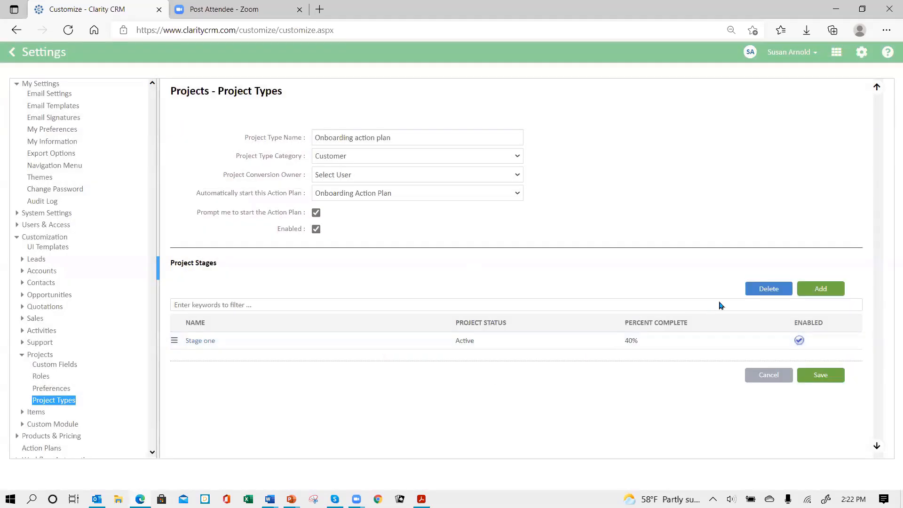
Add a project stage named "Stage two" with 80 percent complete and save it
click(821, 289)
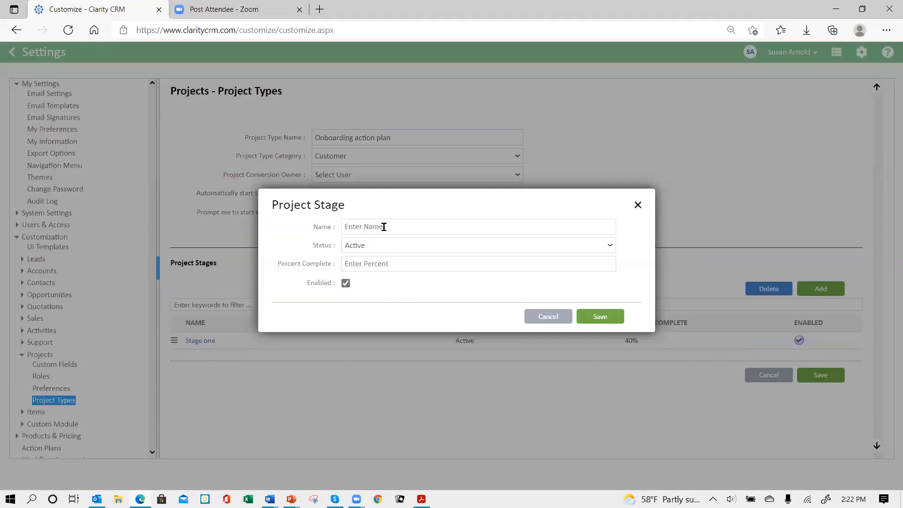
click(385, 225)
text(Stage two)
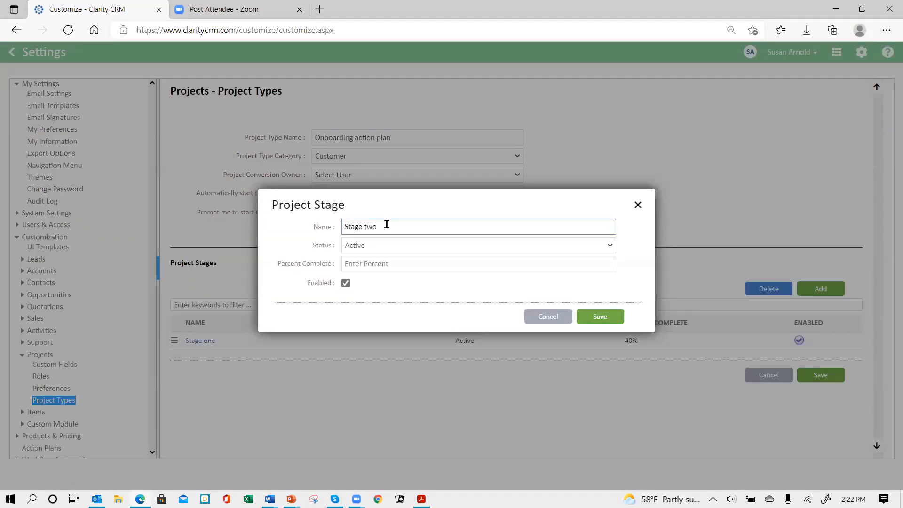
click(391, 263)
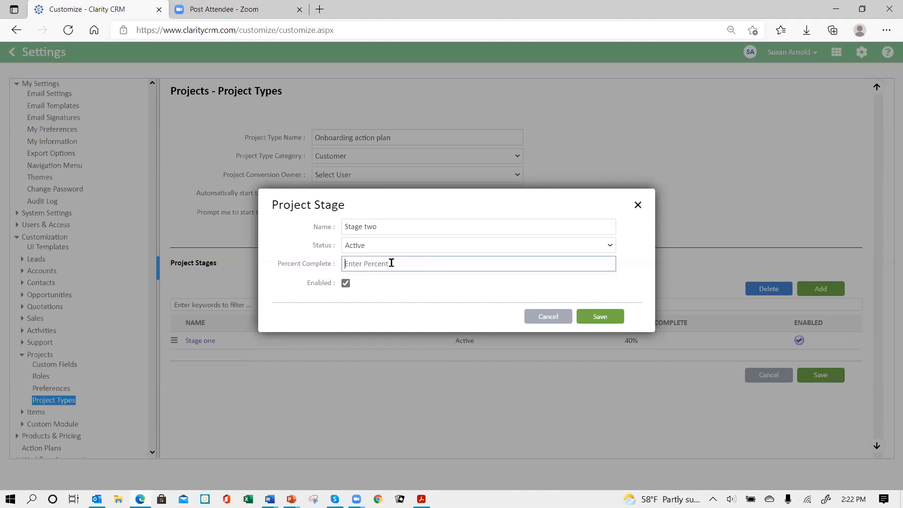
text(80)
click(608, 315)
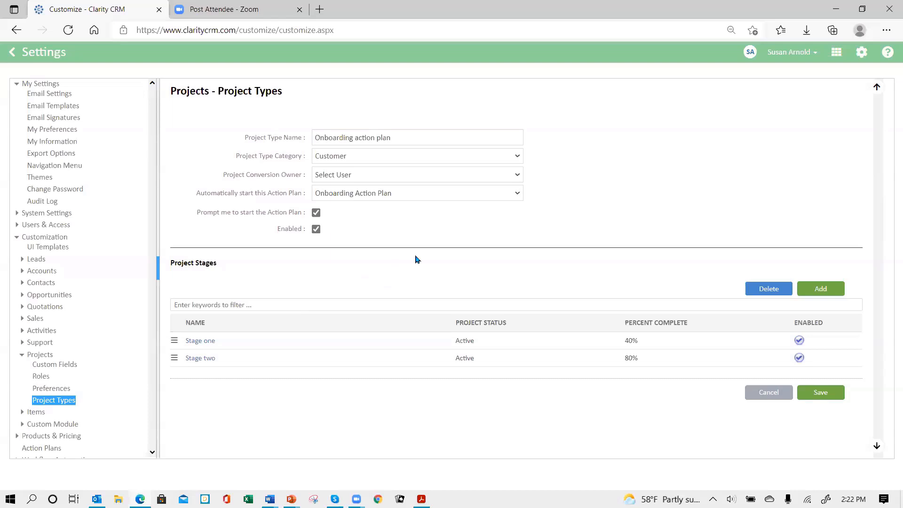
Add a final project stage named "Completed" with the status Completed, then save the stage and the project type
click(832, 288)
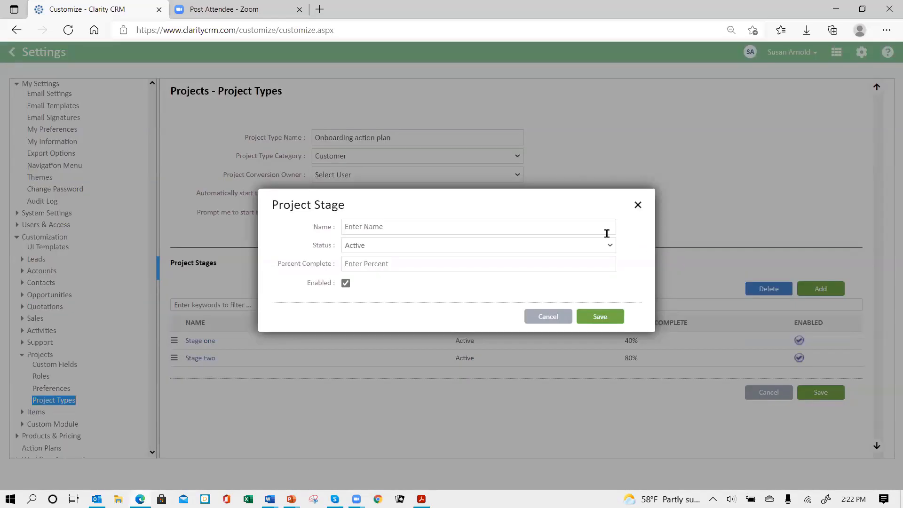
click(406, 227)
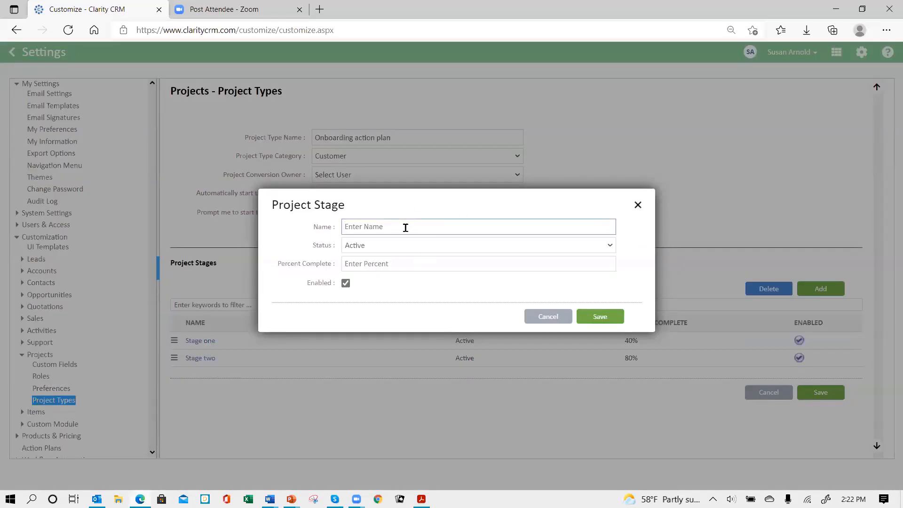
text(Completed)
click(414, 250)
click(400, 303)
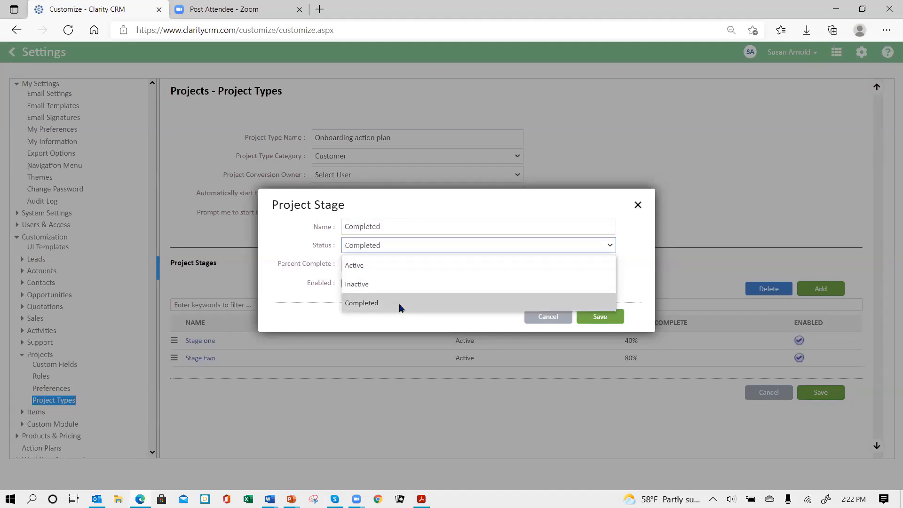
click(606, 321)
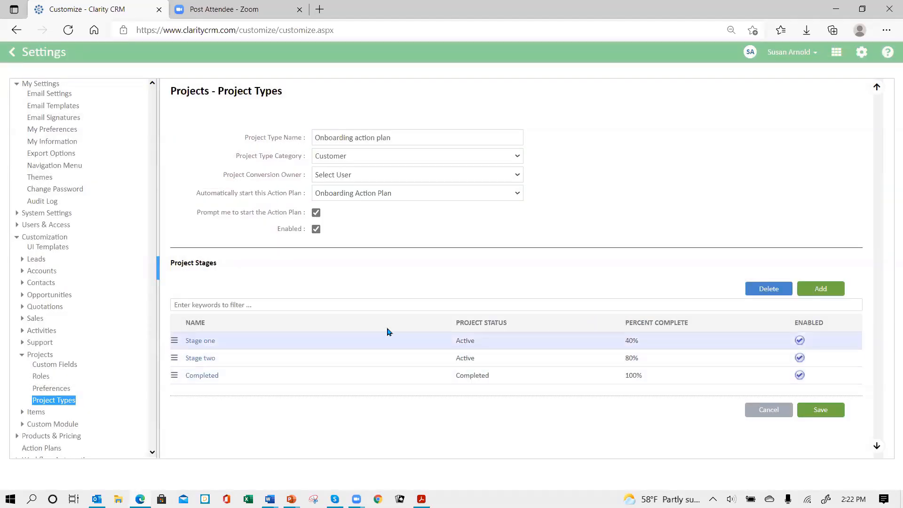
click(822, 410)
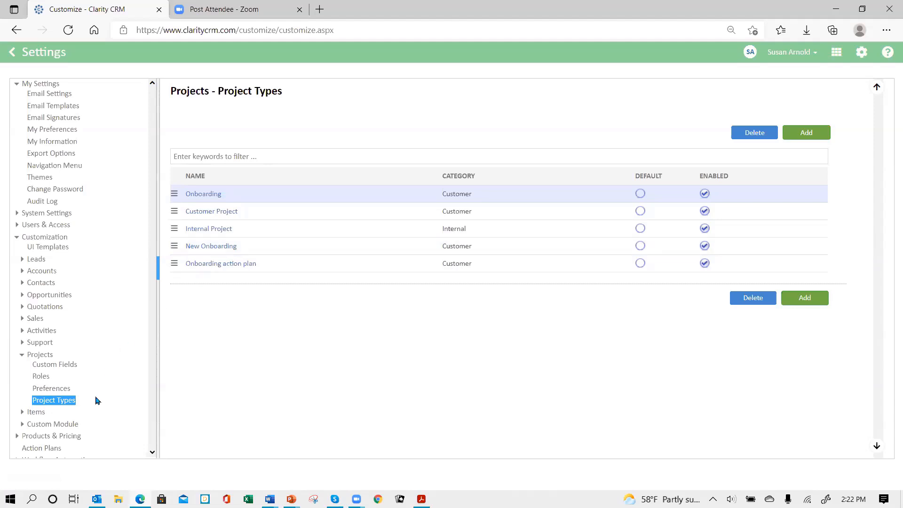
Add a project role named "Project Leader" in the Projects roles settings and save it
click(41, 377)
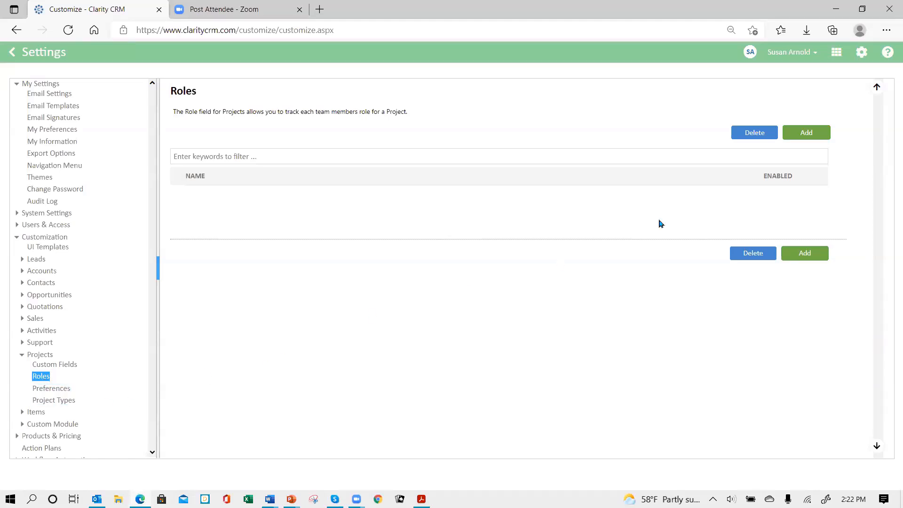
click(805, 135)
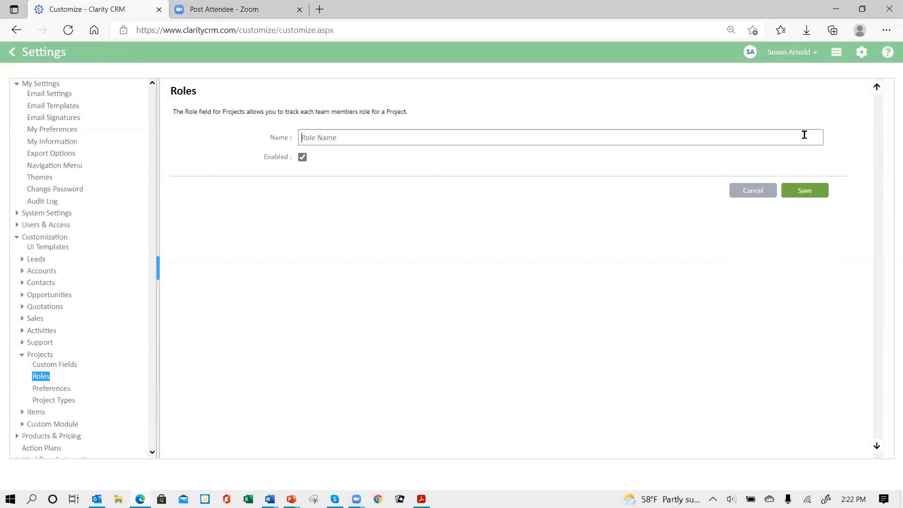
click(390, 138)
text(Project Leader)
click(798, 195)
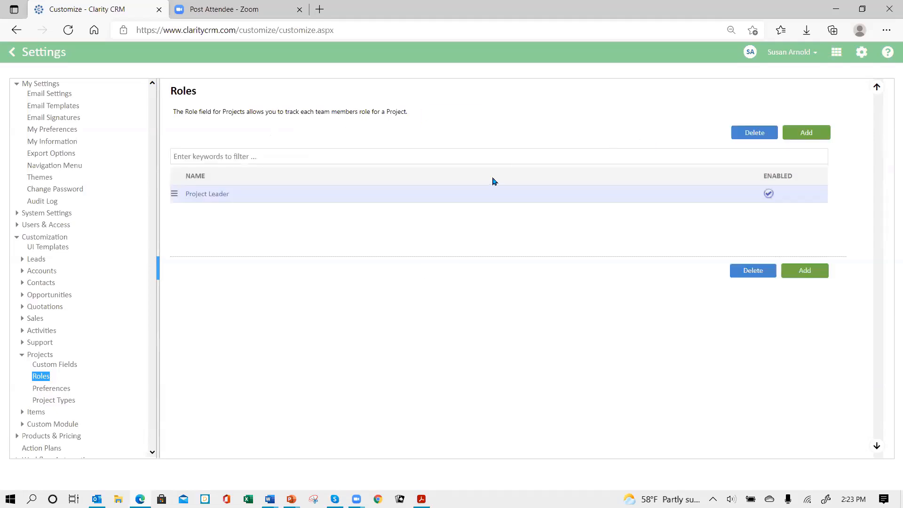
Add a project role named "IT Contact" and save it
click(802, 134)
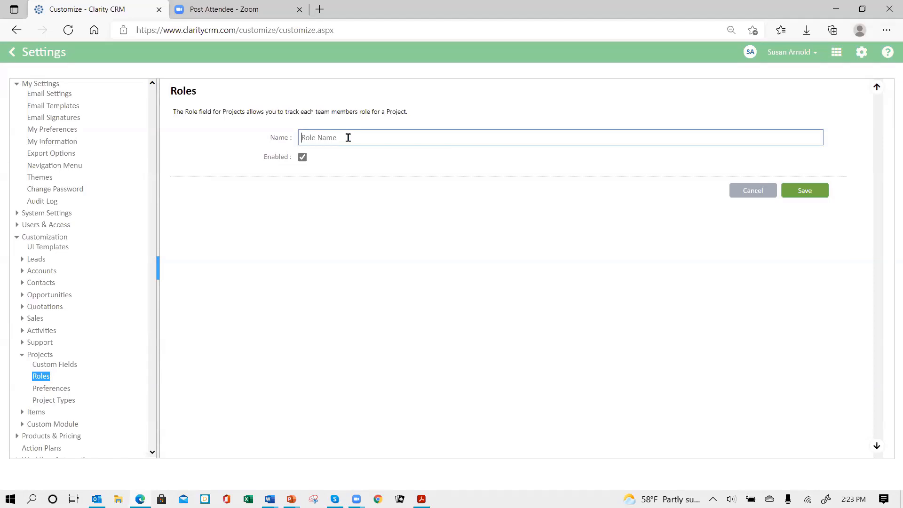
text(IT Contact)
click(794, 193)
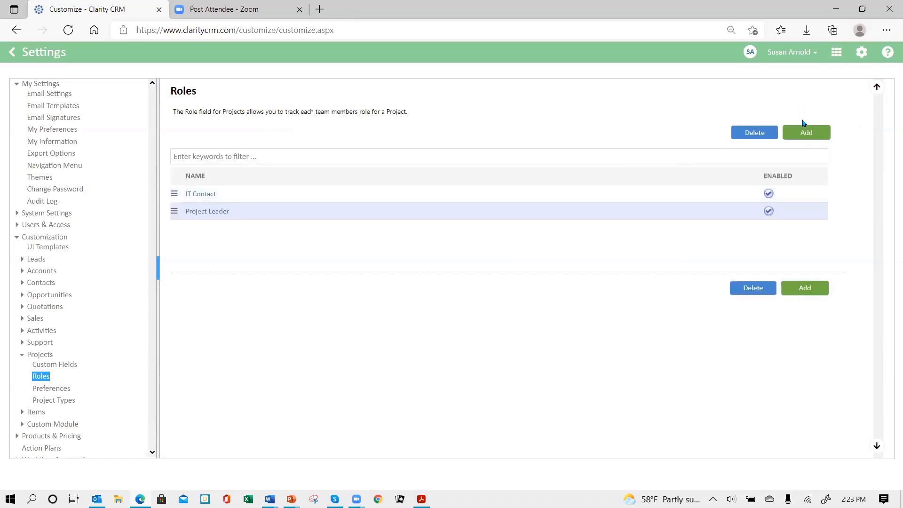
Add a project role named "Team member" and save it
click(803, 135)
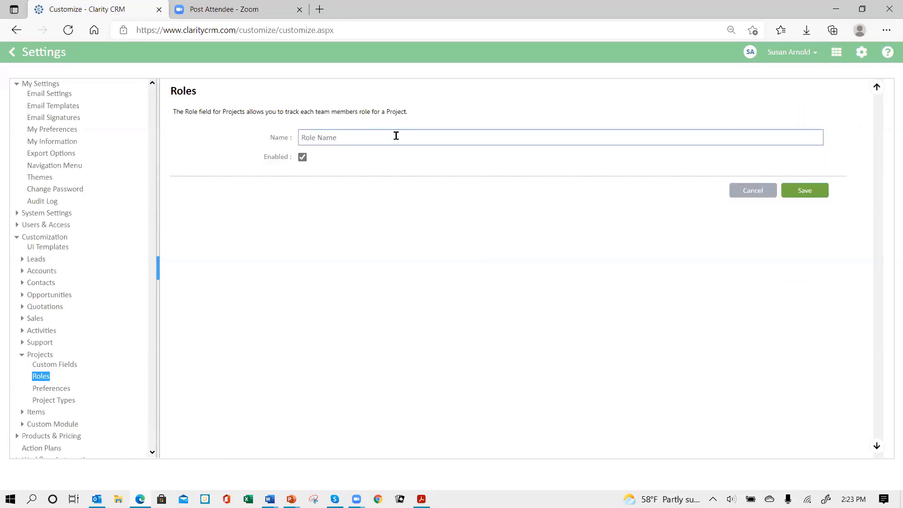
text(Team member)
click(807, 193)
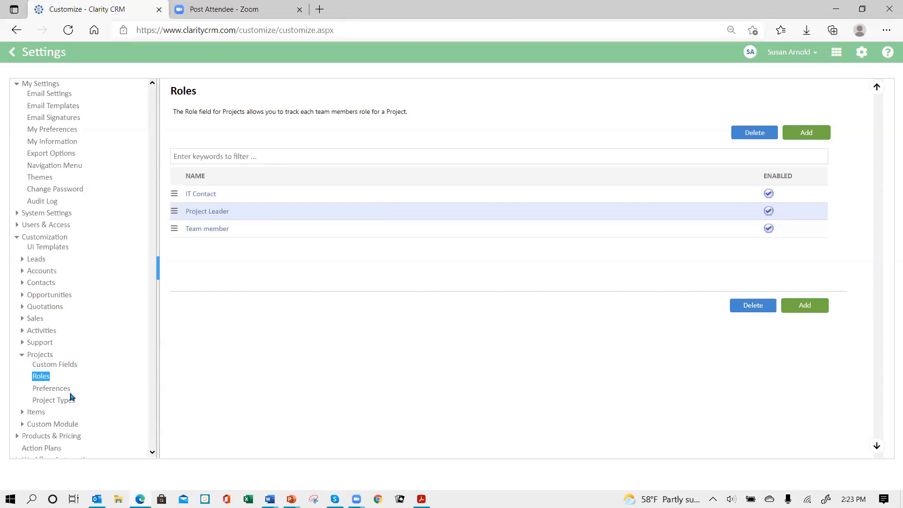
Review the custom fields, roles, preferences and project types configured for the Projects module
click(64, 366)
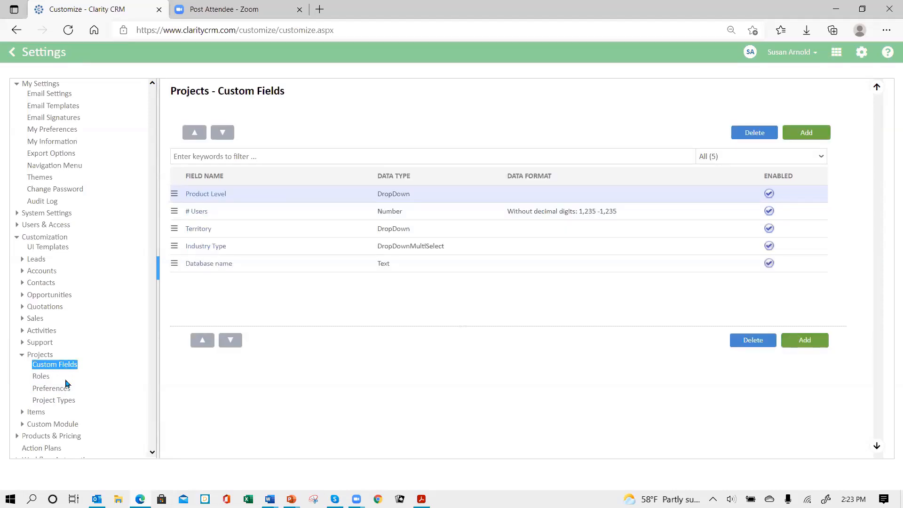
click(43, 377)
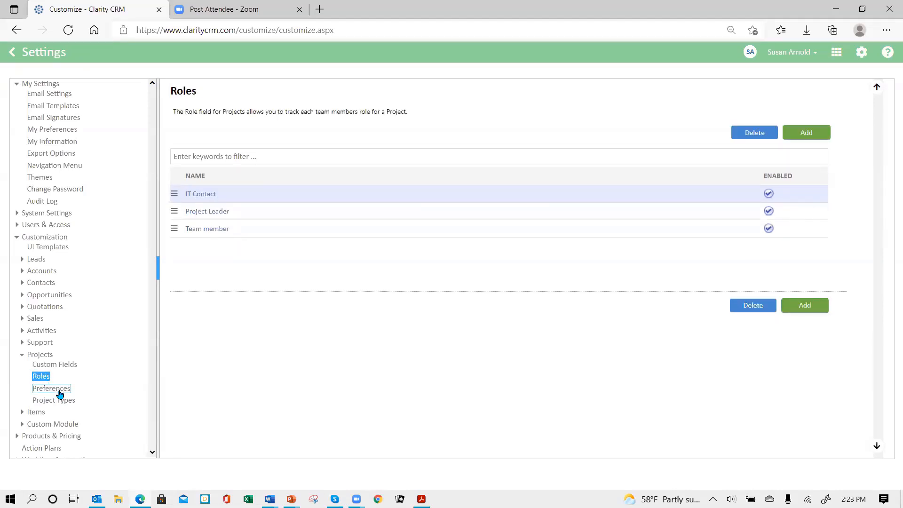
click(58, 390)
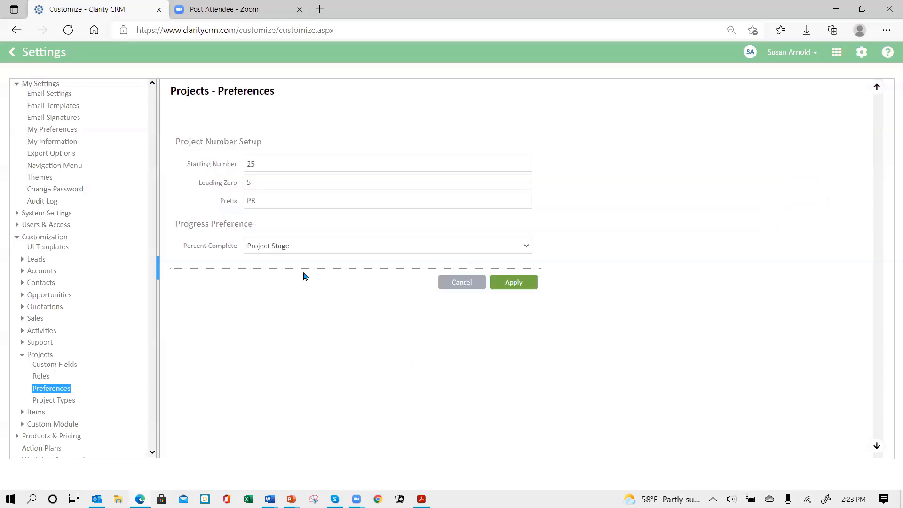
click(73, 403)
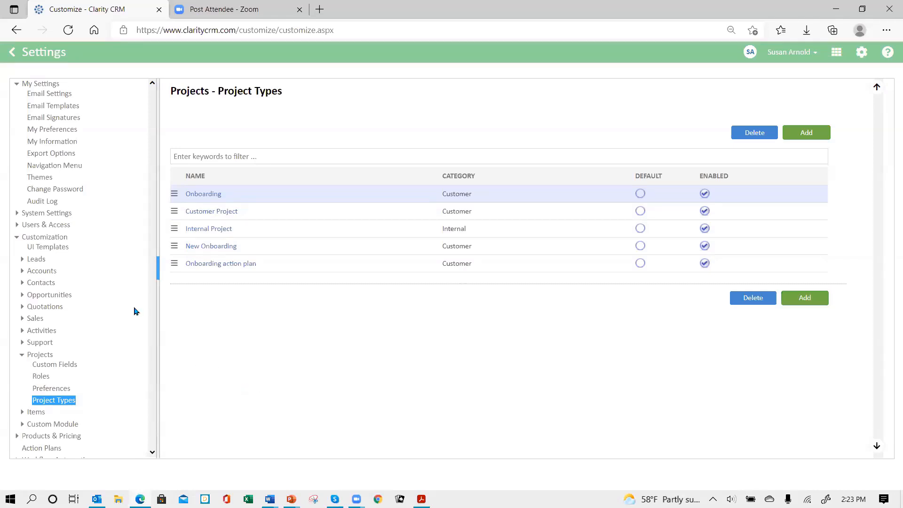
Open the Action Plans settings to view the existing action plans
scroll(108, 318, down, 1)
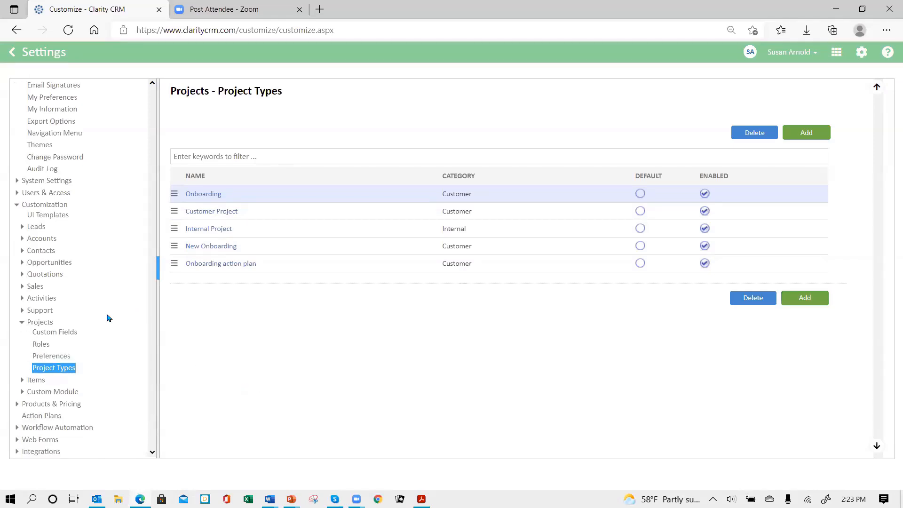
click(41, 417)
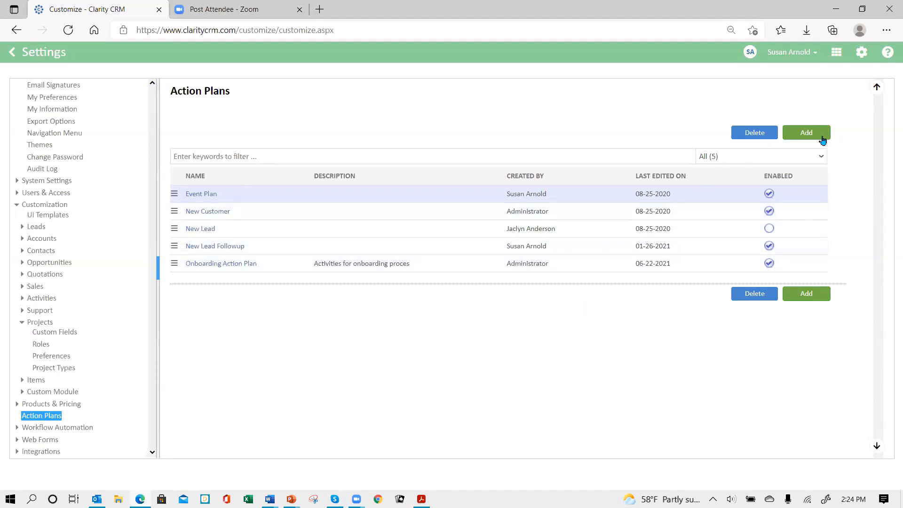
Start an action plan named "New plan" and begin an activity with subject "Intial phone call" and activity type Call
click(801, 135)
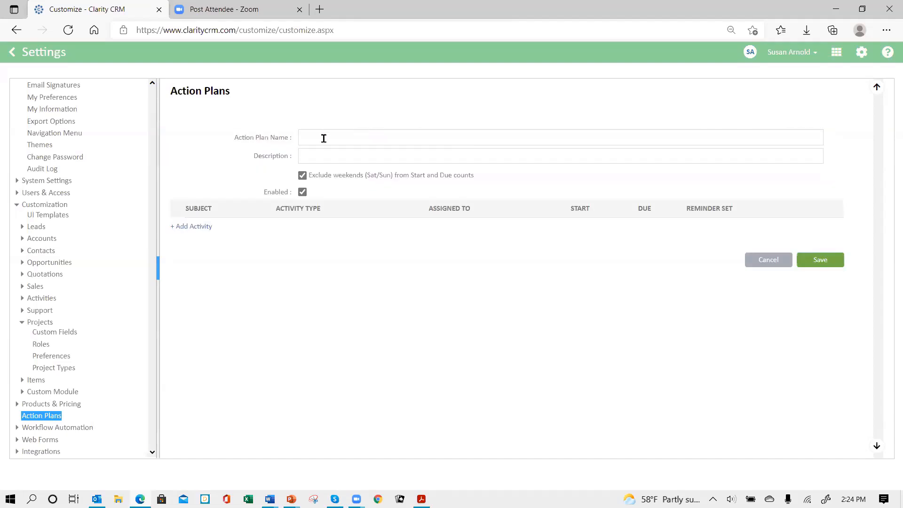
click(326, 137)
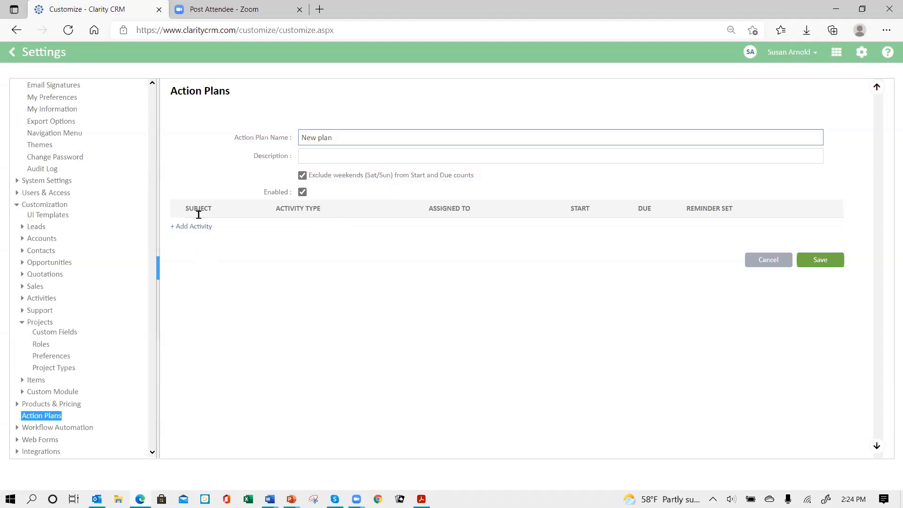
click(191, 233)
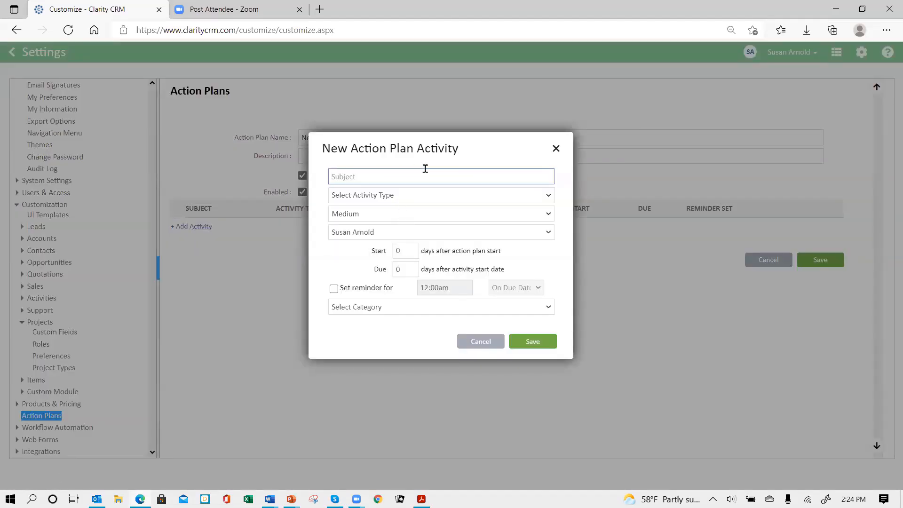
text(Intial phone call)
click(442, 195)
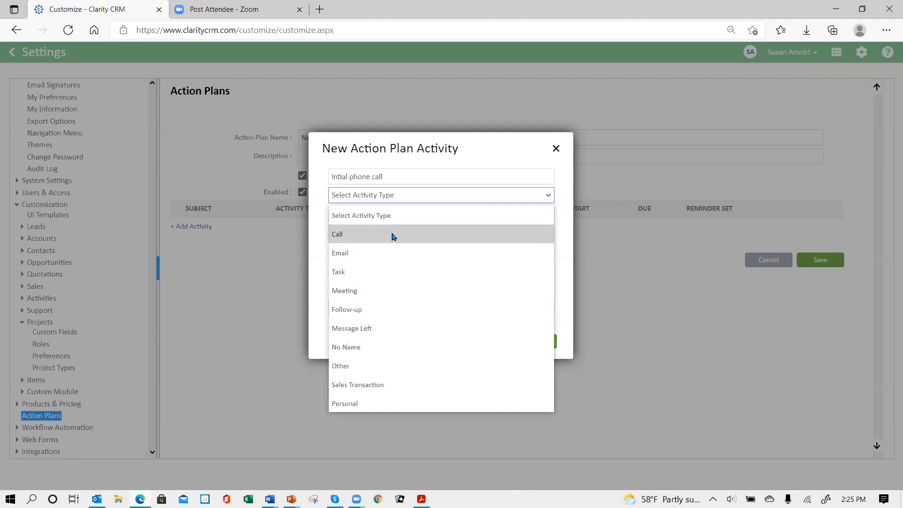
click(394, 236)
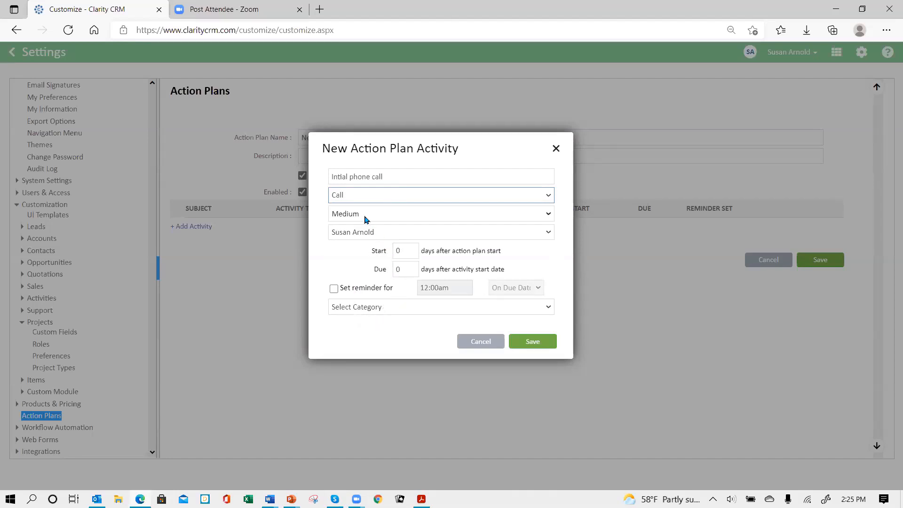
Assign the activity to (Record Owner), due 3 days after its start date, save it, and discard the new action plan
click(549, 231)
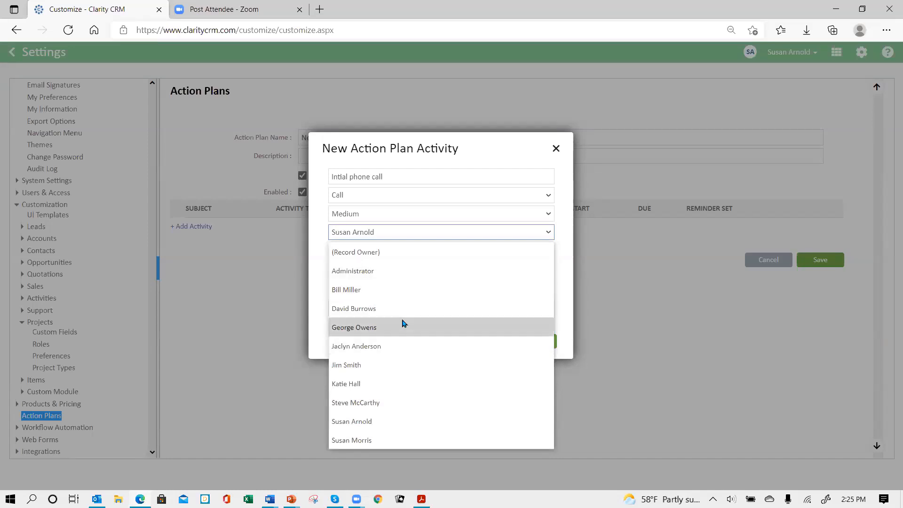
click(402, 254)
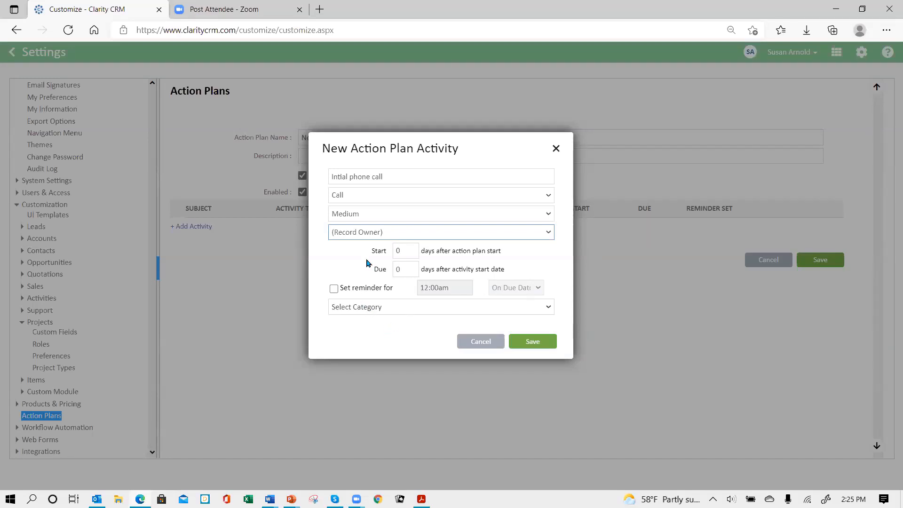
click(412, 234)
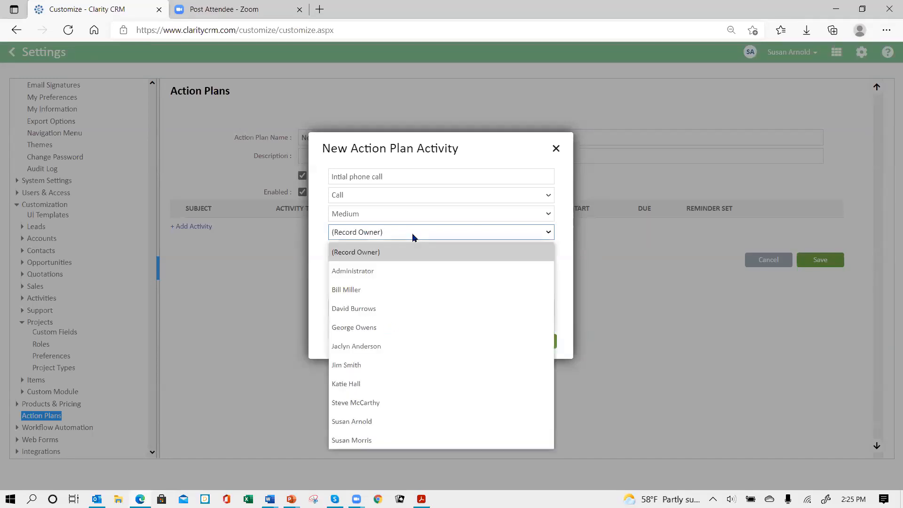
click(412, 234)
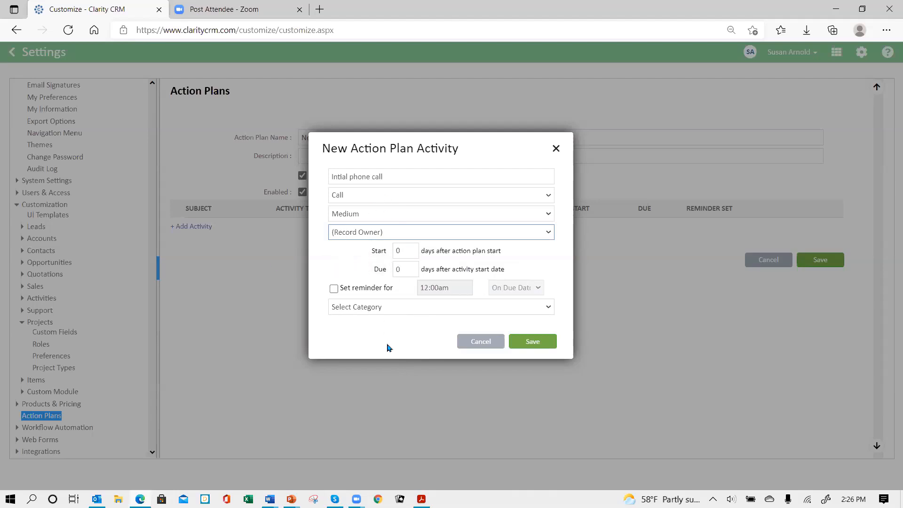
click(407, 270)
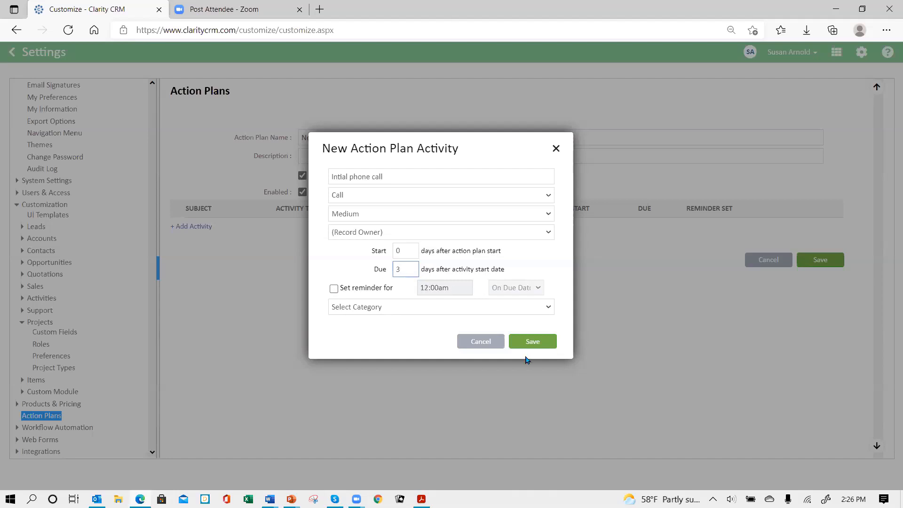
click(531, 343)
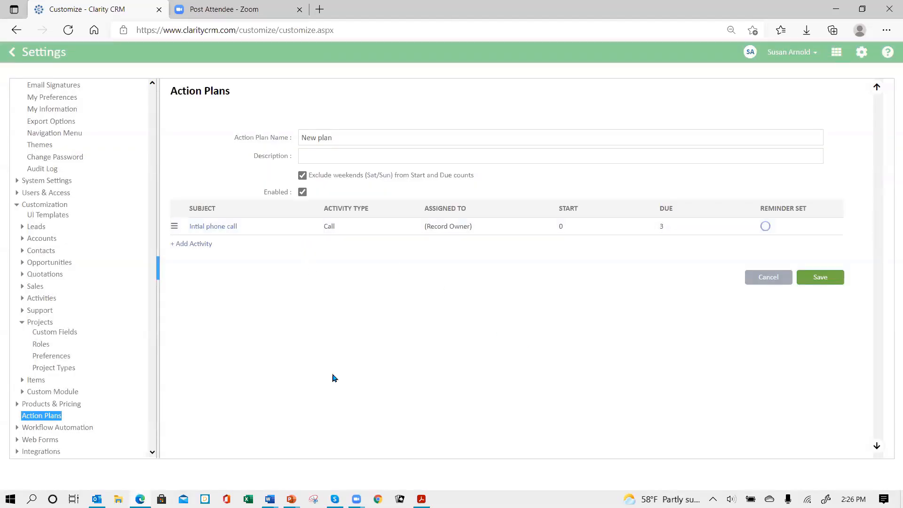
click(767, 277)
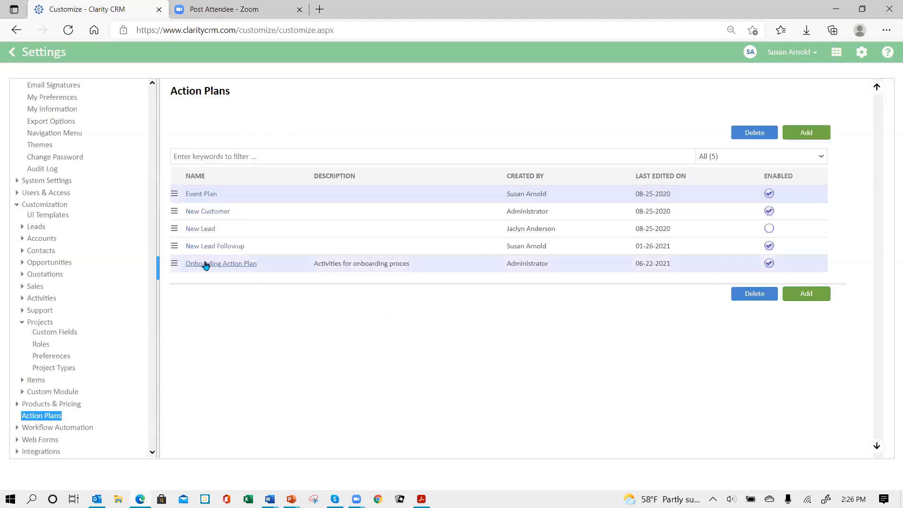
Review the activities in the Onboarding Action Plan and the settings of the "Onboarding action plan" project type
click(205, 264)
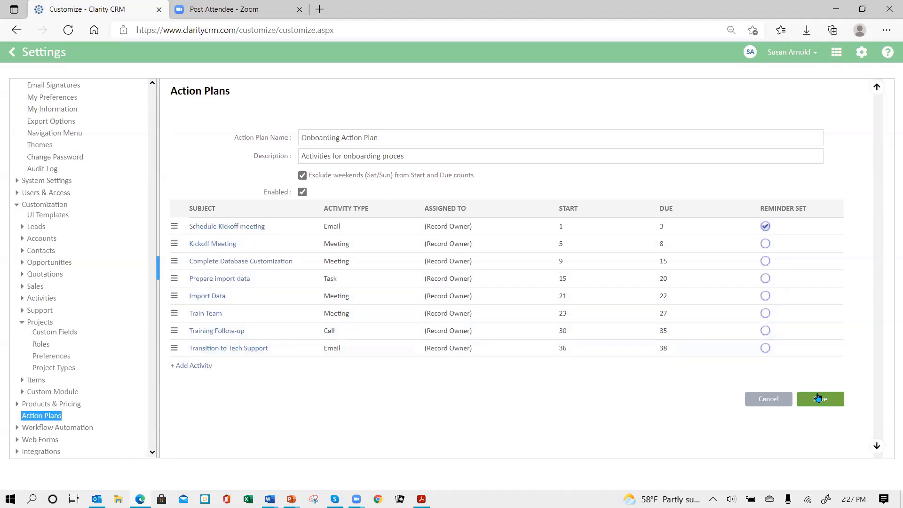
click(777, 399)
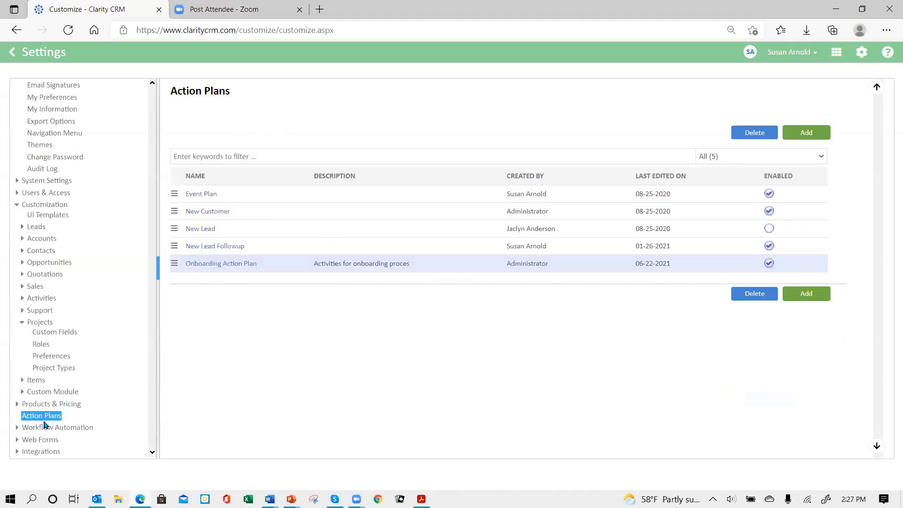
click(63, 372)
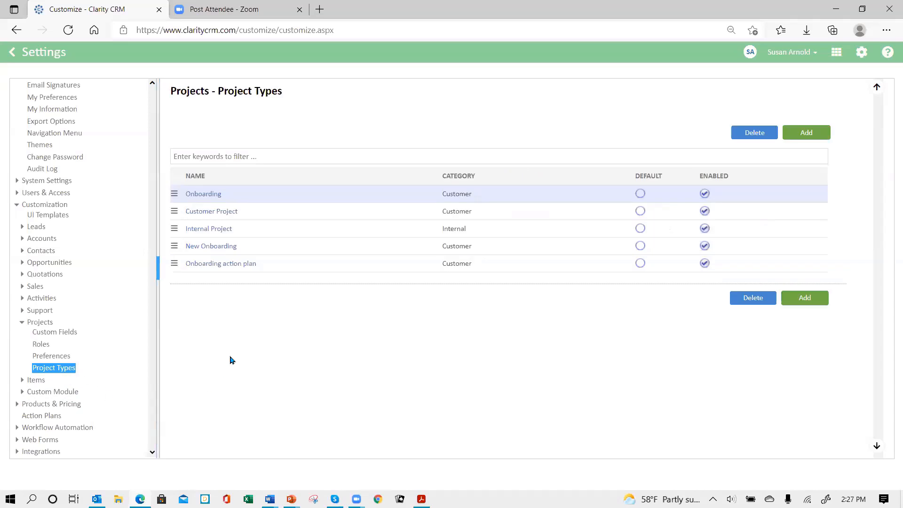
click(214, 265)
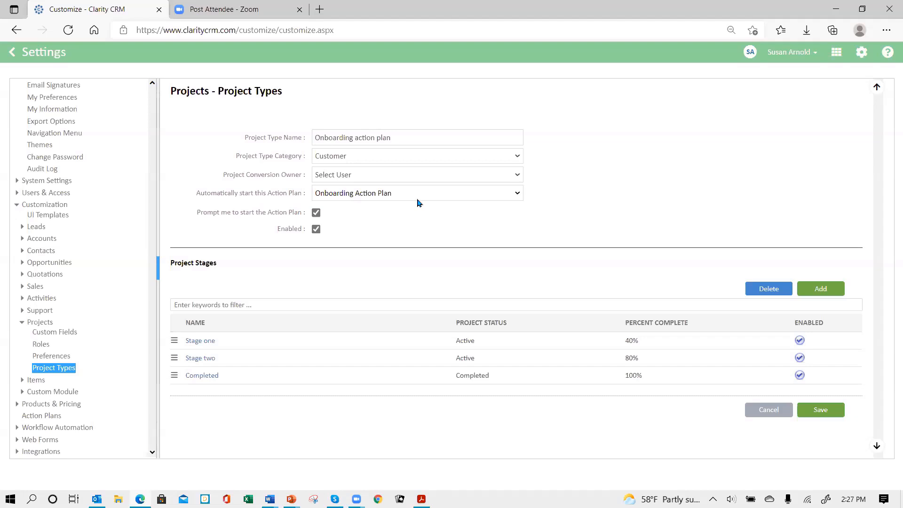
Log out and sign back in with the user name, account password and database name CSDEMO4
click(817, 56)
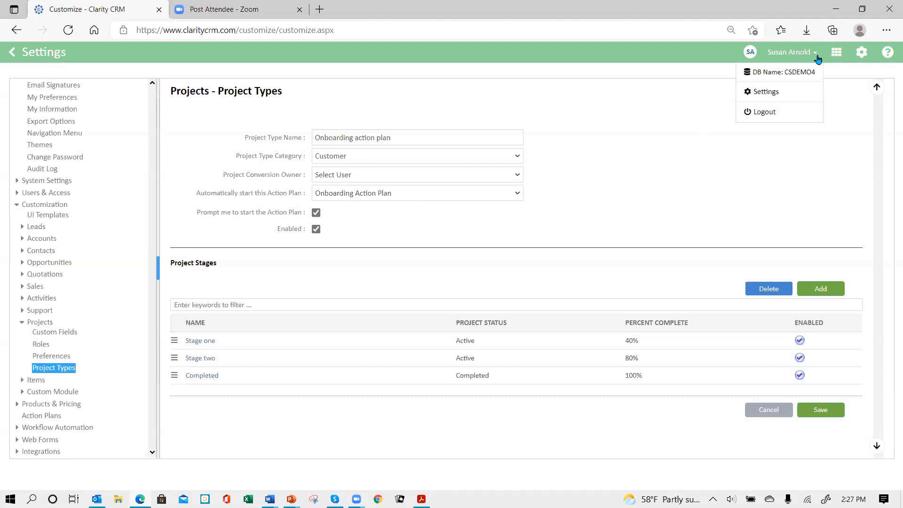
click(771, 113)
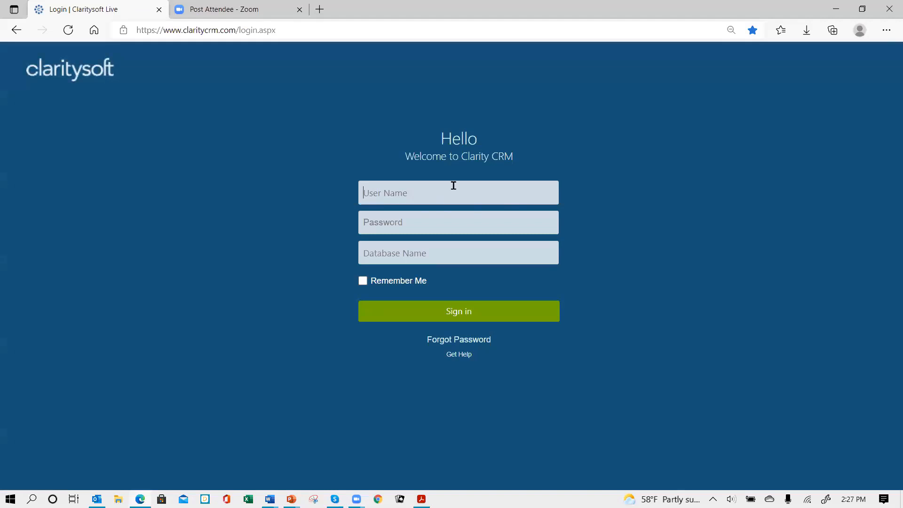
text(susan*****)
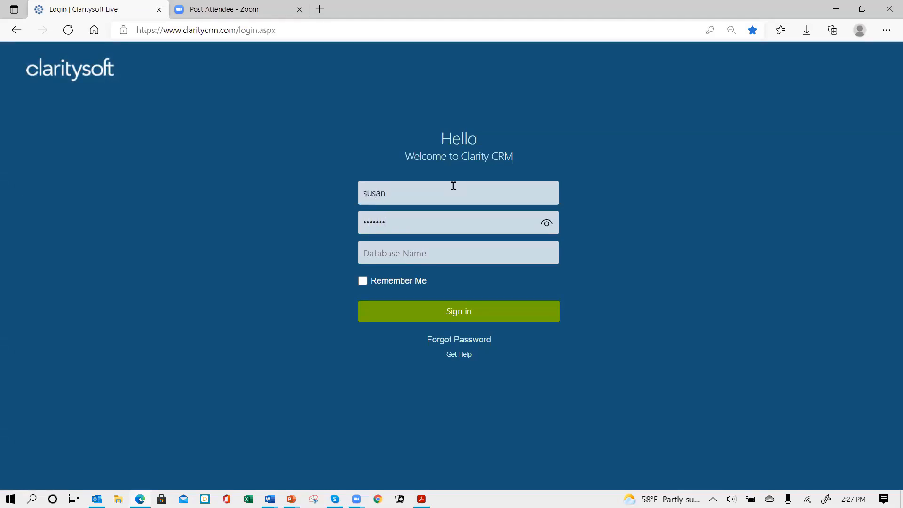
text(csdemo4)
key(Return)
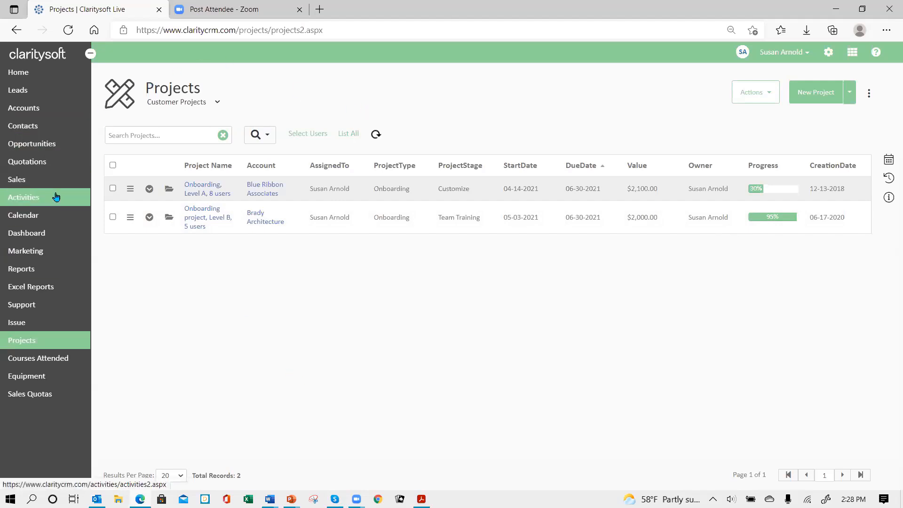
Open the Opportunities module
click(49, 150)
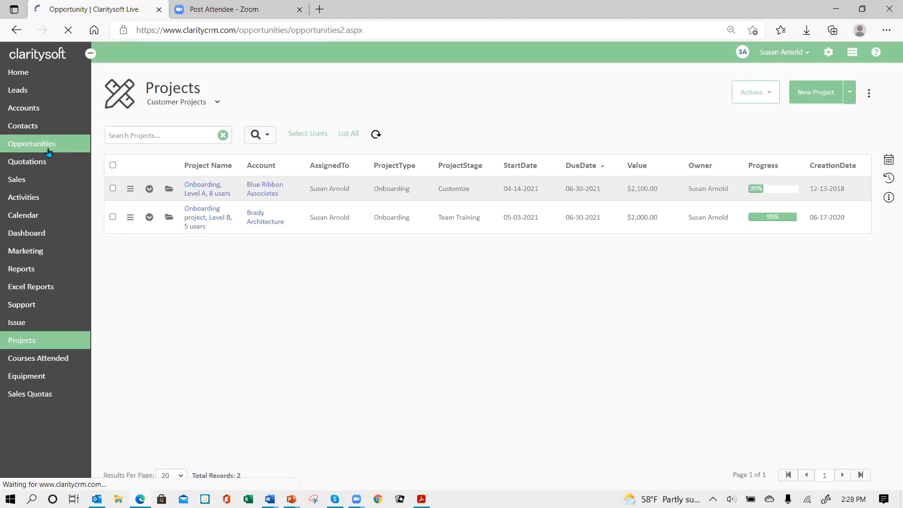
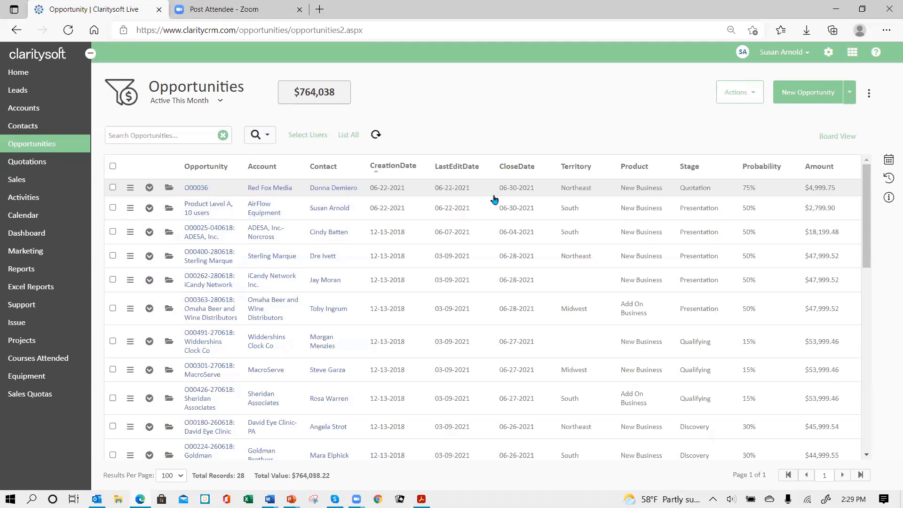
Open the Red Fox Media opportunity and check its products and services before returning to its details
click(167, 188)
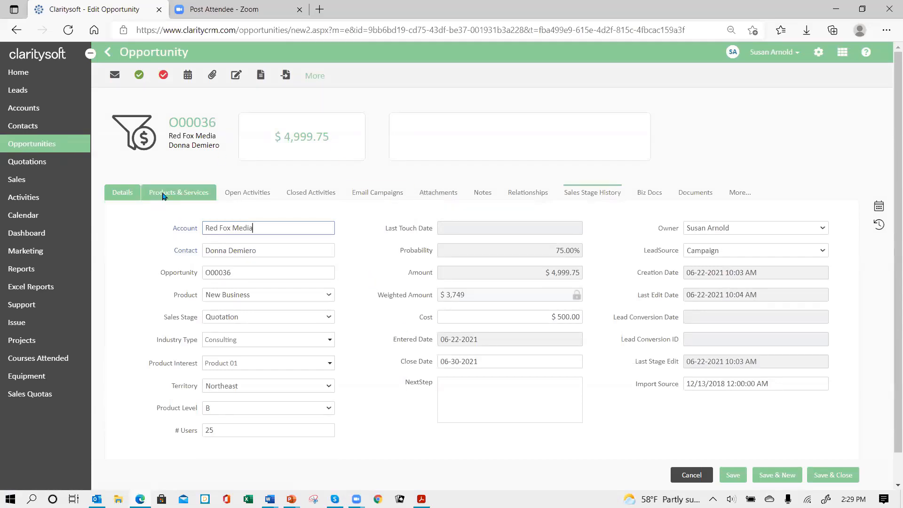
click(165, 194)
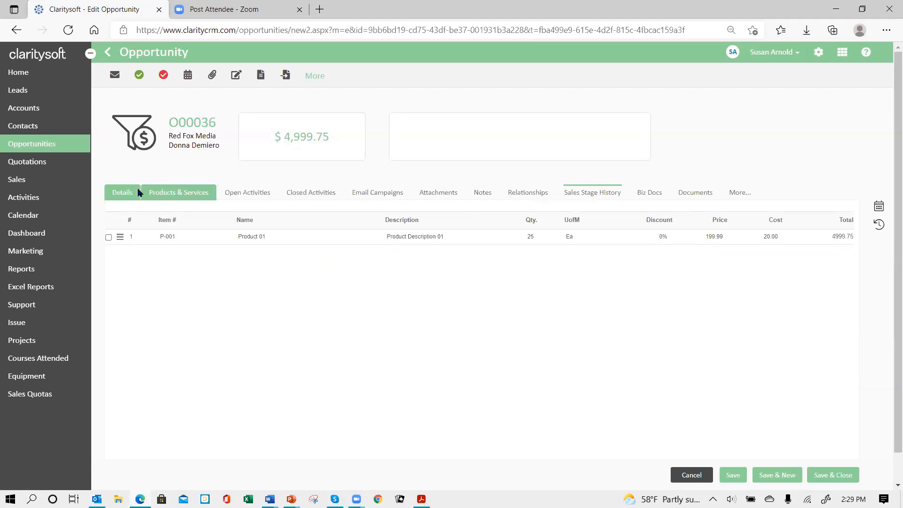
click(123, 193)
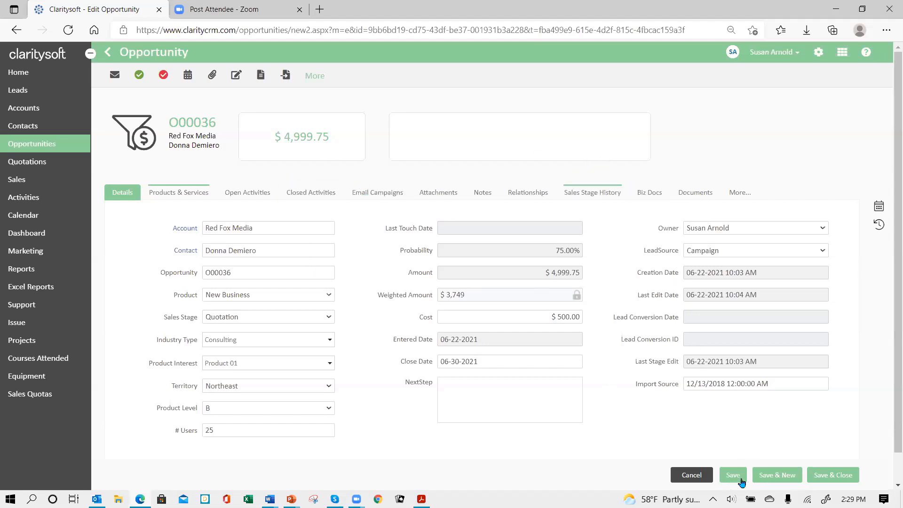
Save the opportunity, convert it to a New Onboarding project owned by the signed-in user, and check the project's products and services
click(737, 478)
click(285, 76)
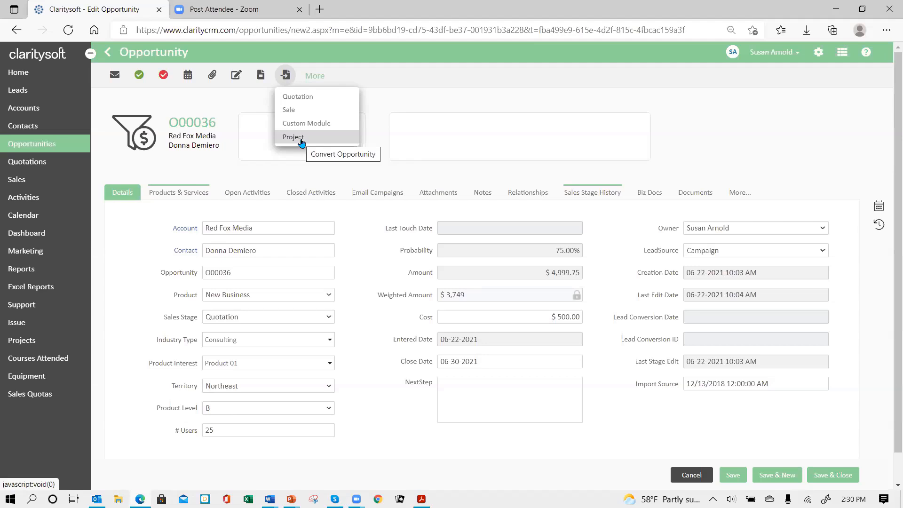
click(296, 141)
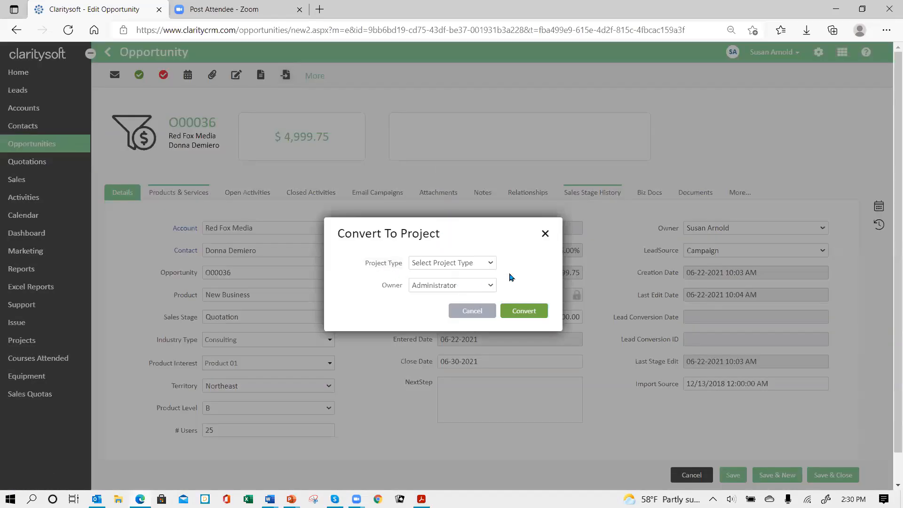
click(489, 266)
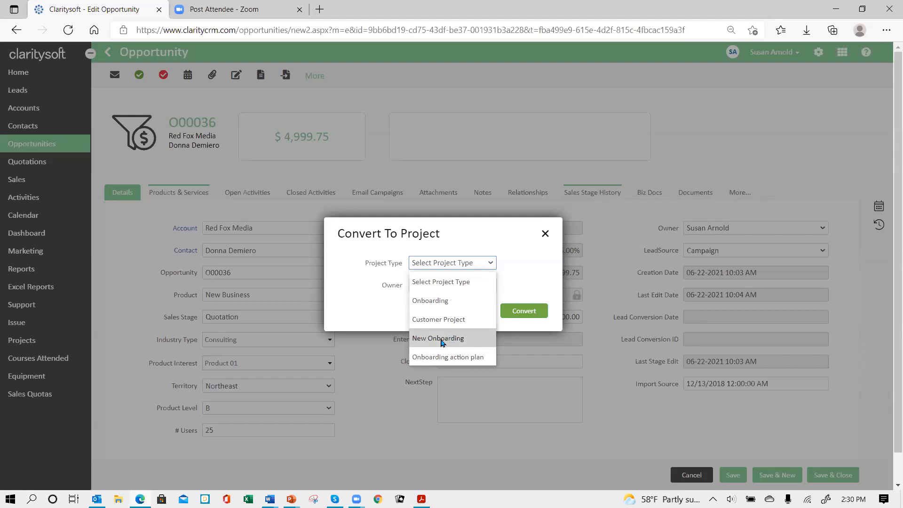
click(442, 339)
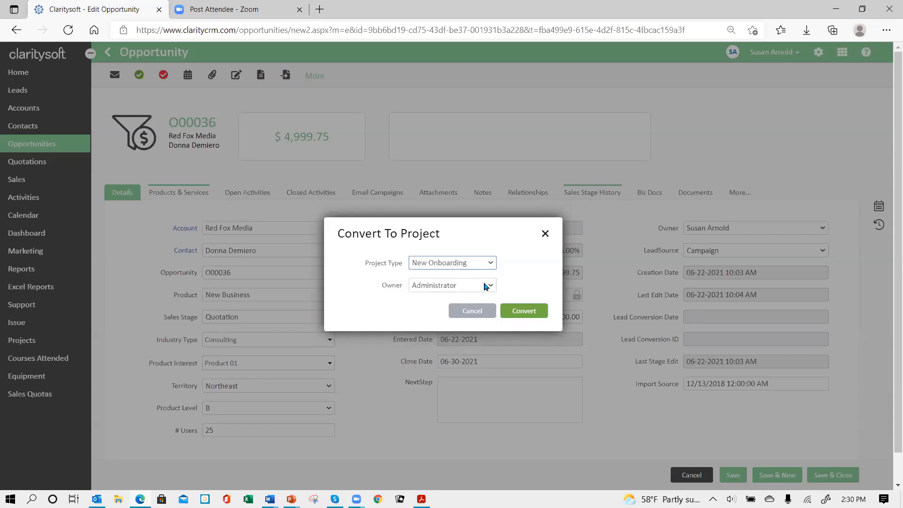
click(489, 287)
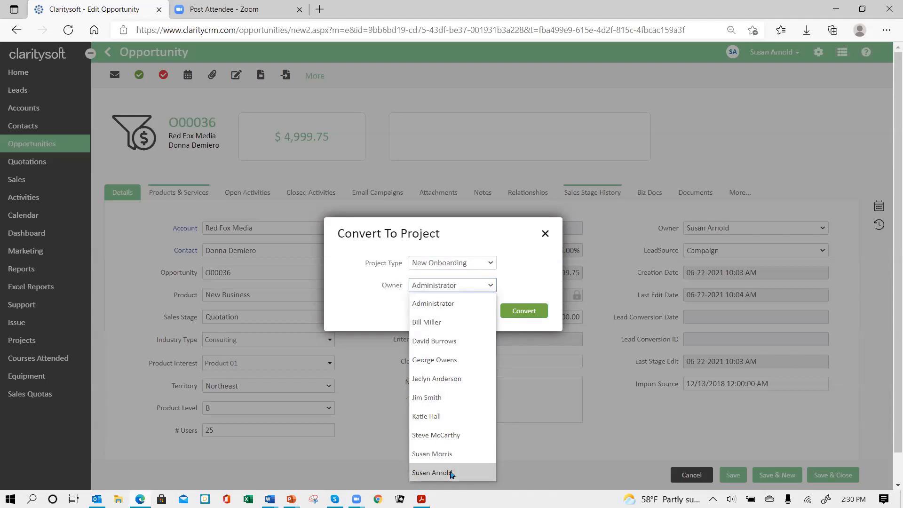
click(452, 473)
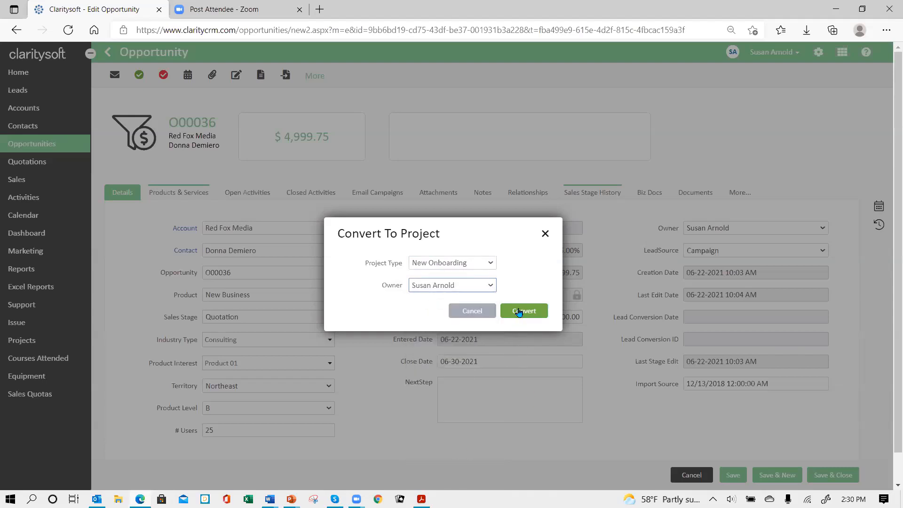
click(522, 314)
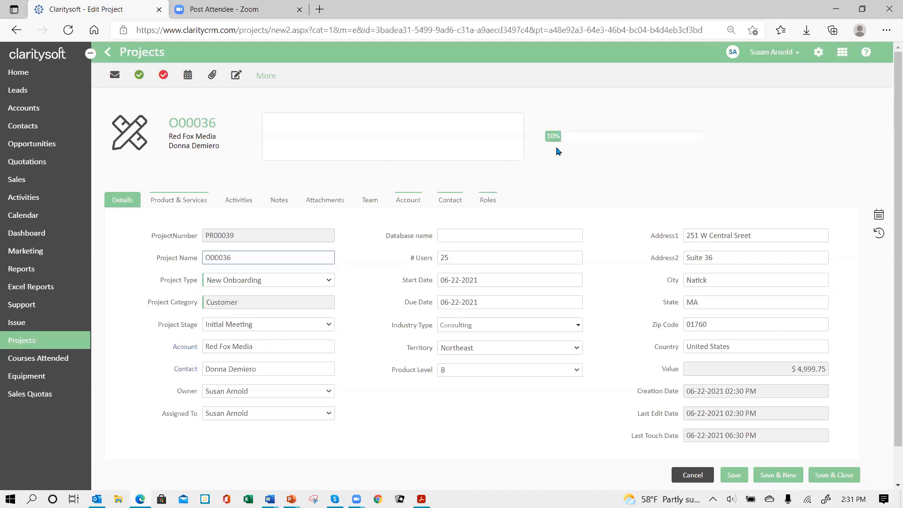
click(178, 201)
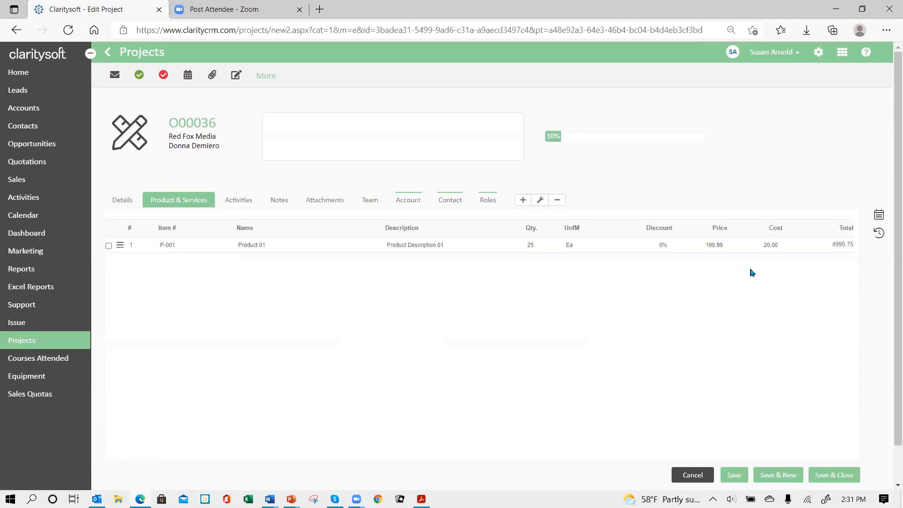
click(131, 200)
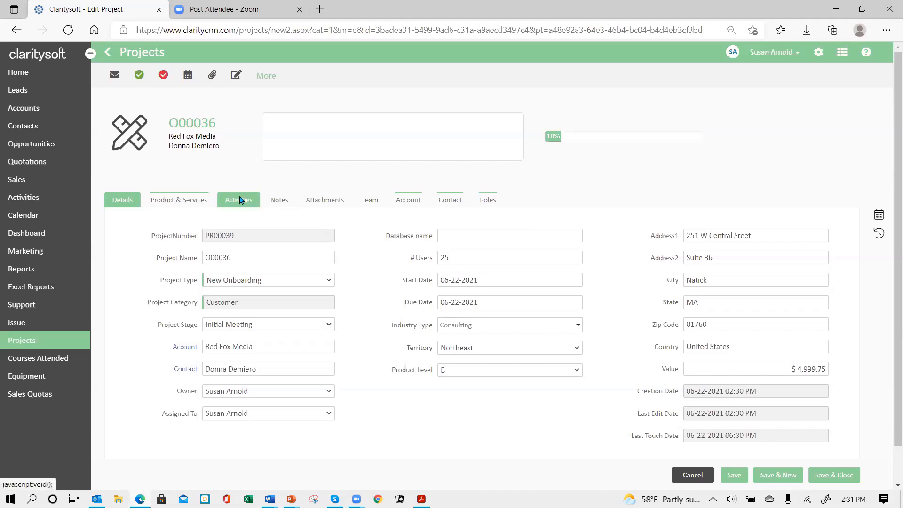
Log a completed Meeting with the subject "initial meeting" and a filler note, and show the project's activities
click(139, 76)
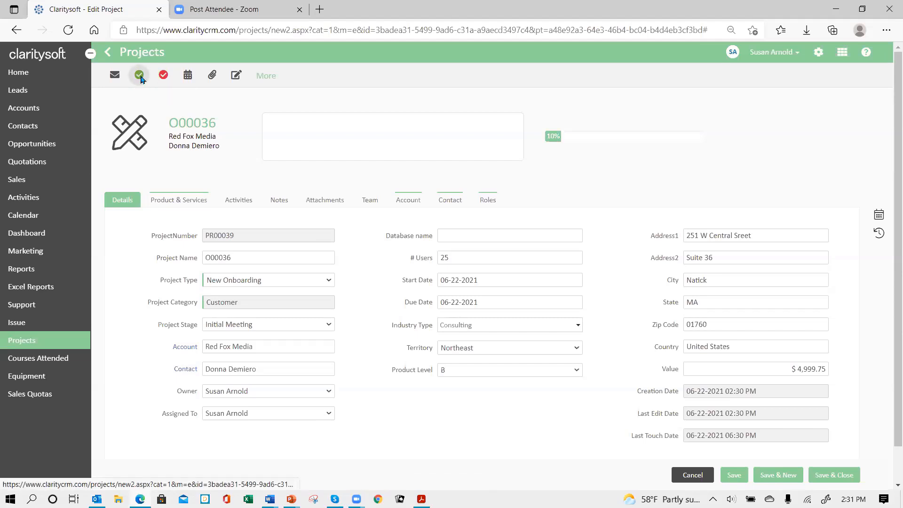
click(517, 194)
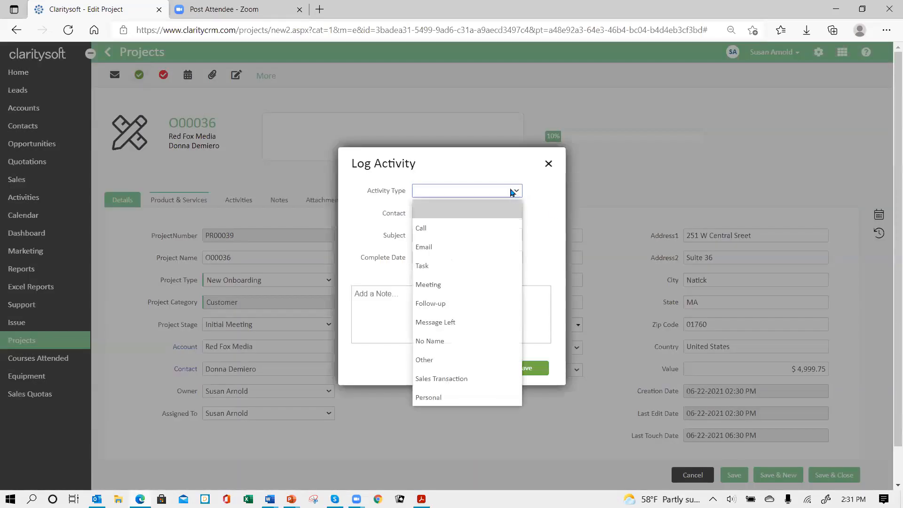
click(469, 286)
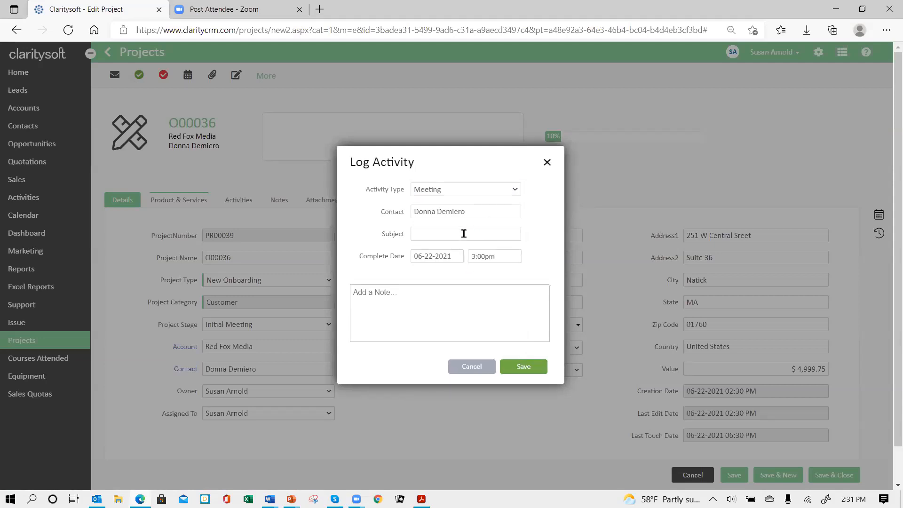
click(463, 233)
text(initial meeting)
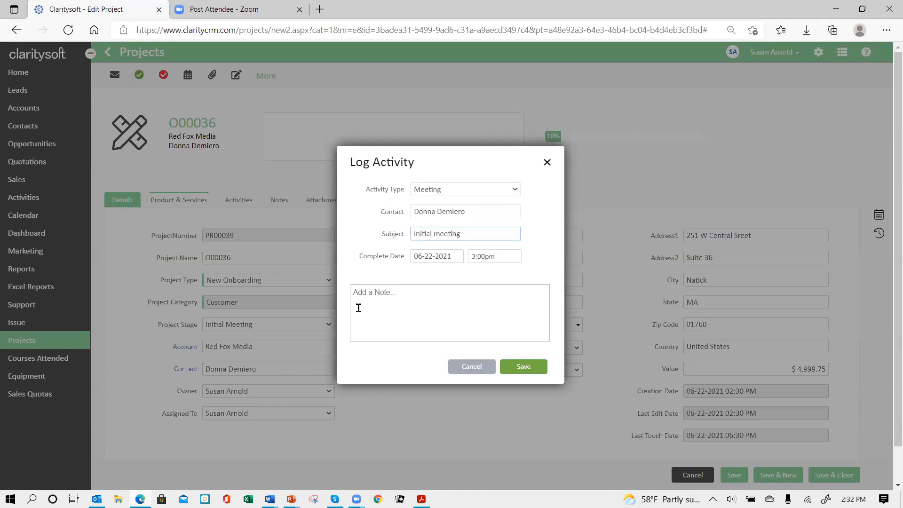
click(393, 295)
text(aj fdksf askf askdf jaskf jaskf jask fjaskf askf ask fasf jaskf jaskf askf kasjf ksd)
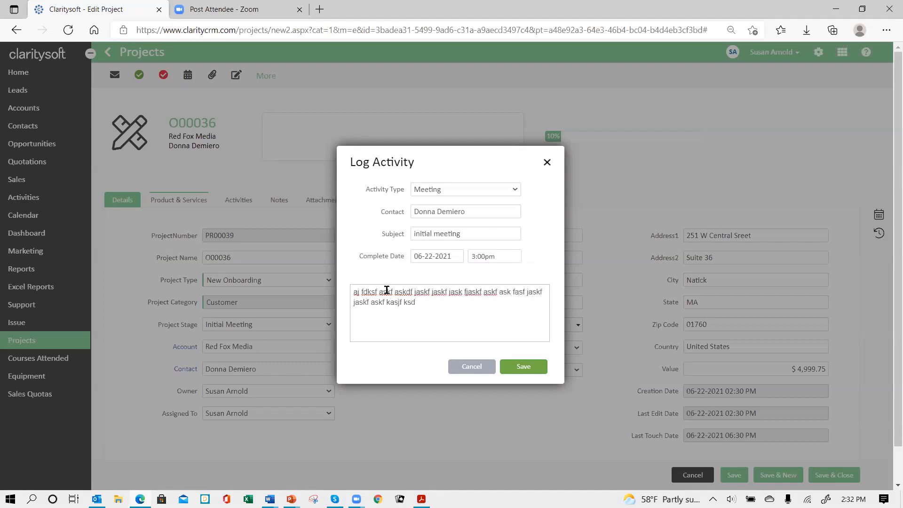
click(524, 370)
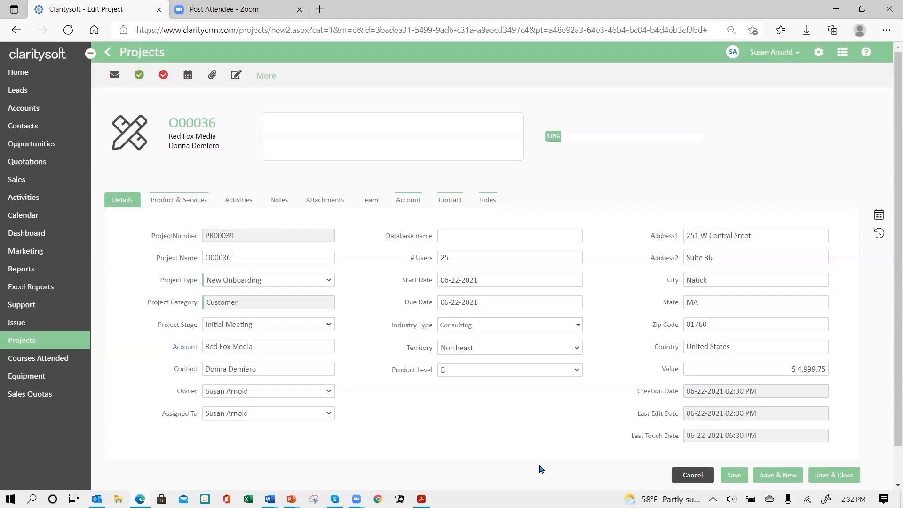
click(237, 203)
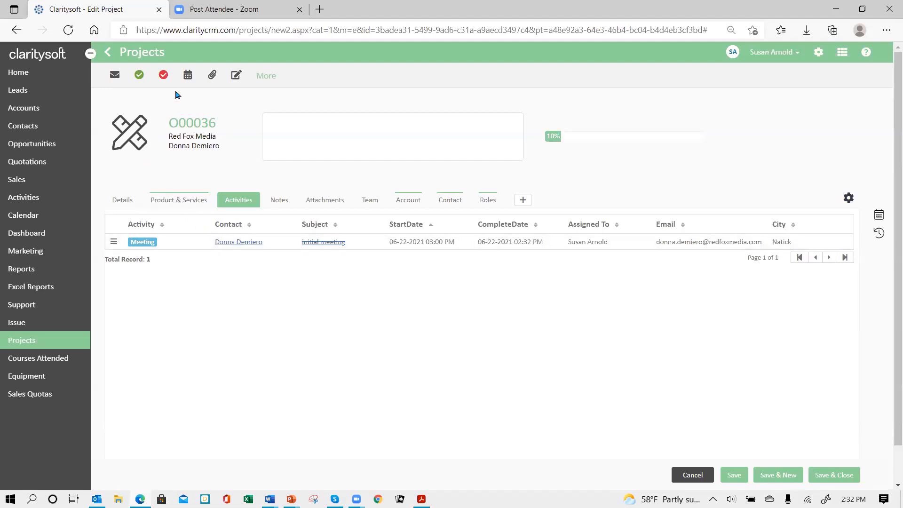
Schedule a new Meeting activity with the subject "gather import data" for 06-28-2021 and save it
click(163, 76)
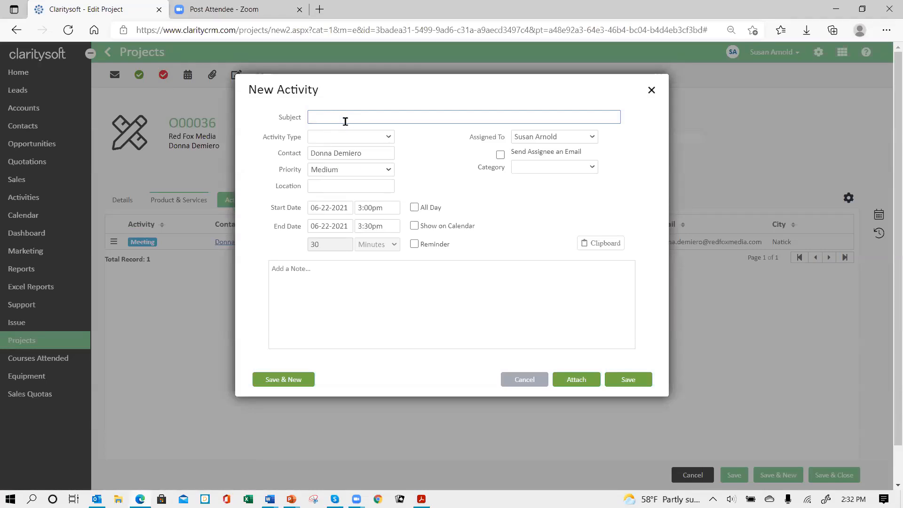
text(gather import dataw)
click(386, 137)
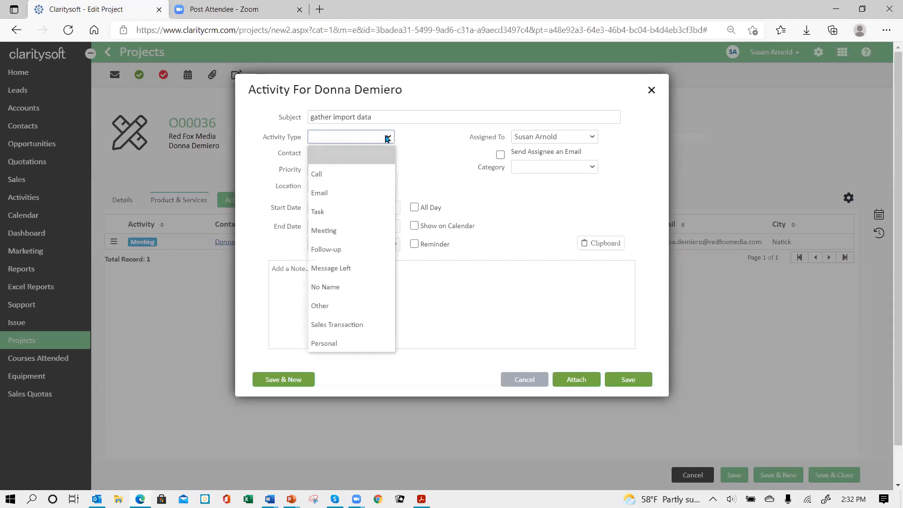
click(354, 234)
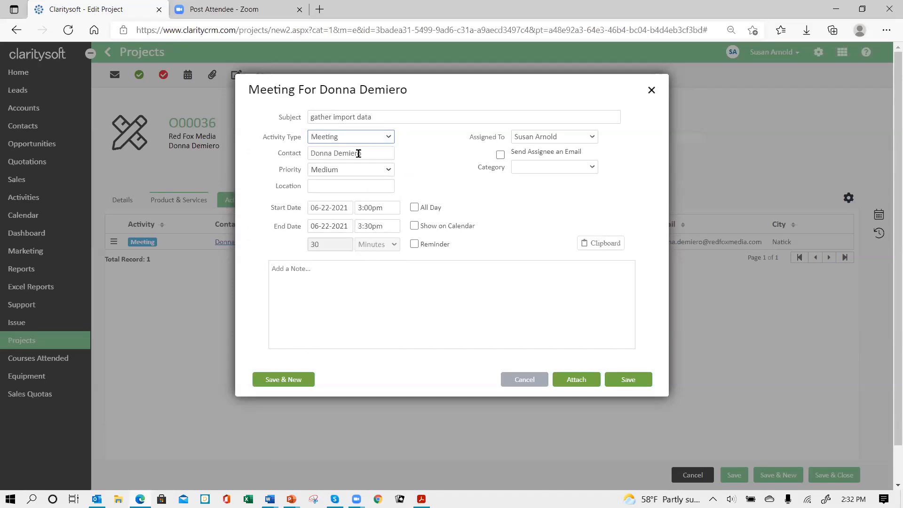
click(350, 206)
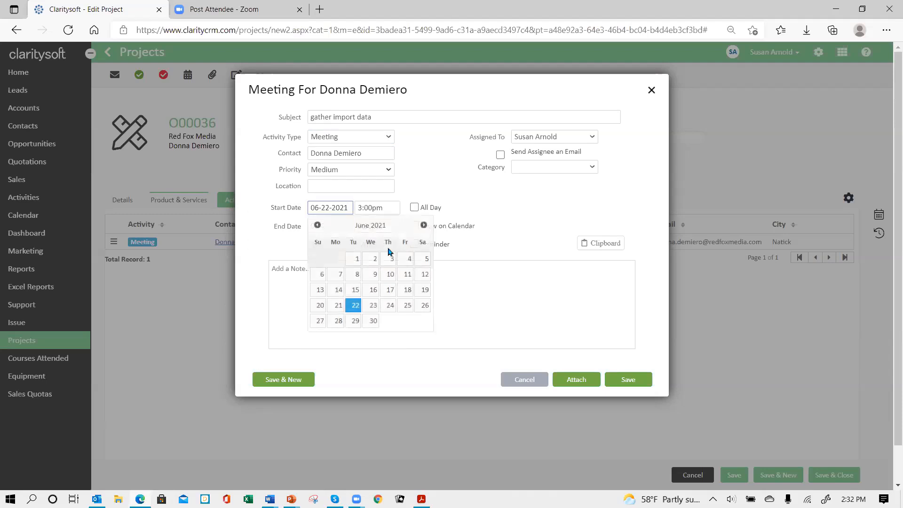
click(339, 322)
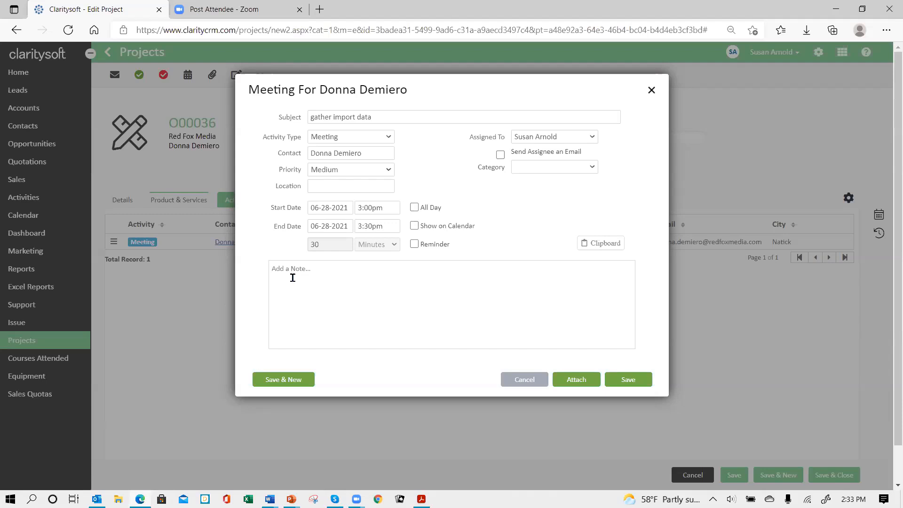
click(627, 380)
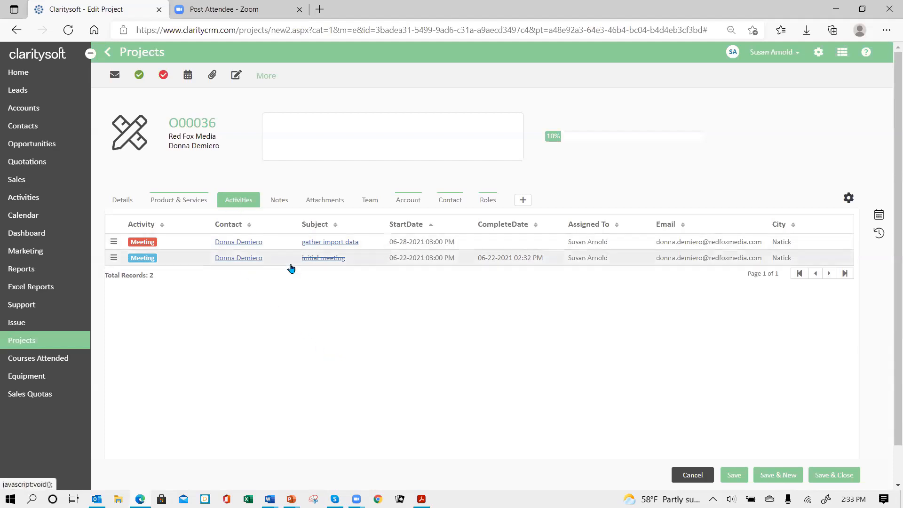
Add the Acme Company account manager to the project's roles as IT Contact
click(488, 201)
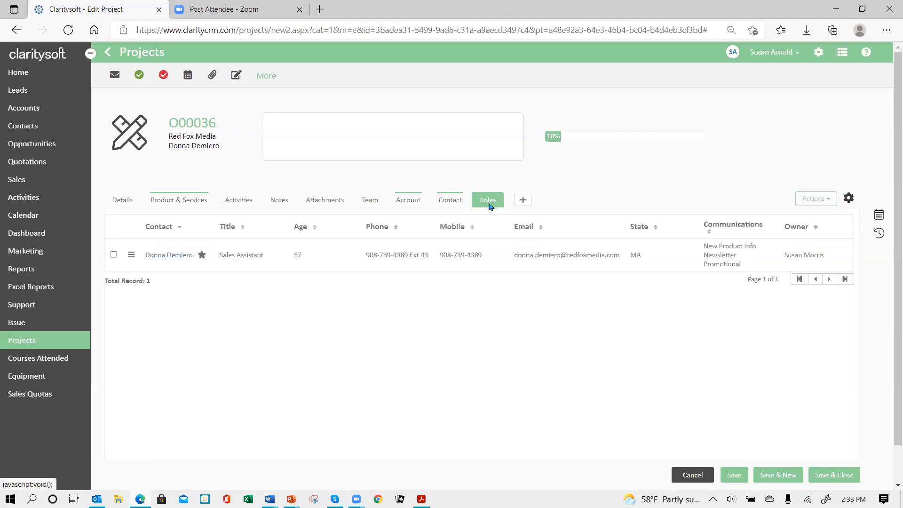
click(523, 202)
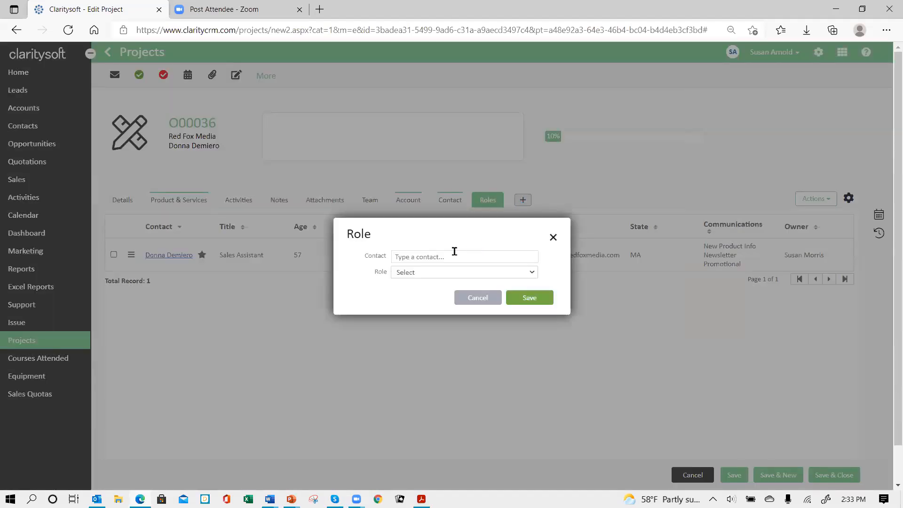
click(455, 256)
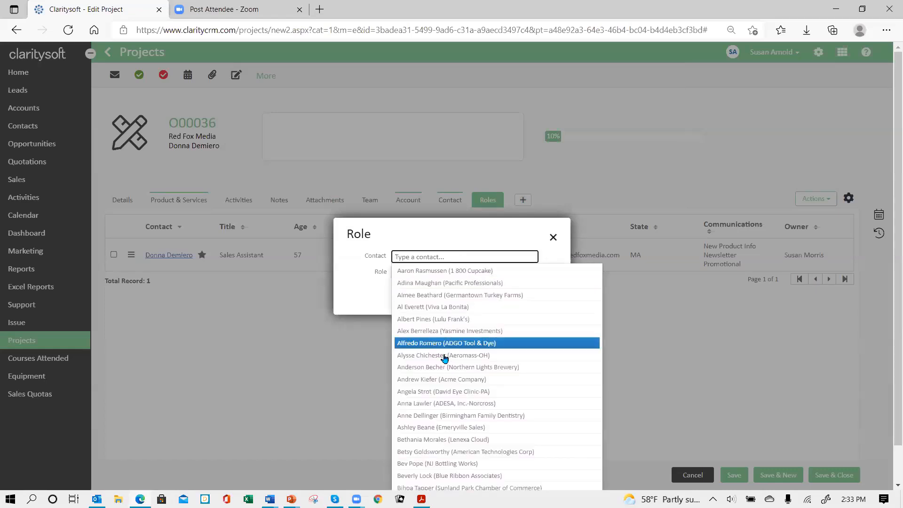
click(442, 379)
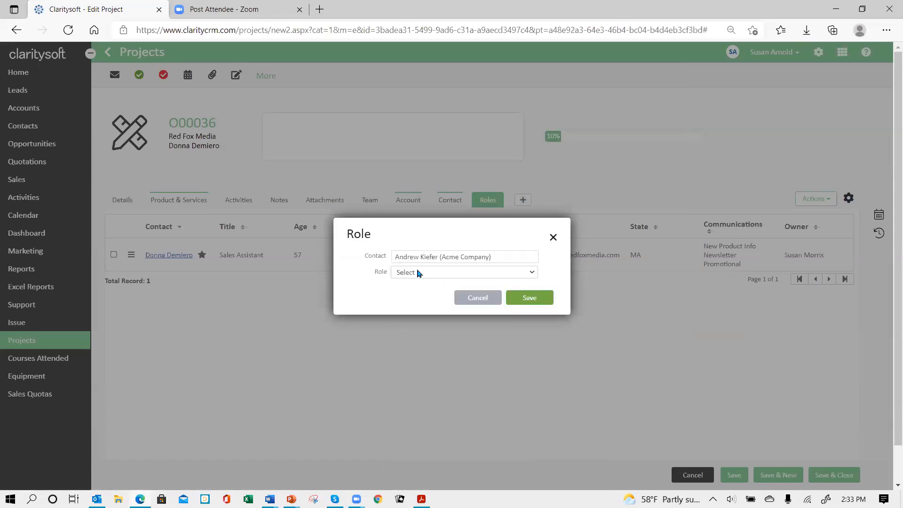
click(418, 273)
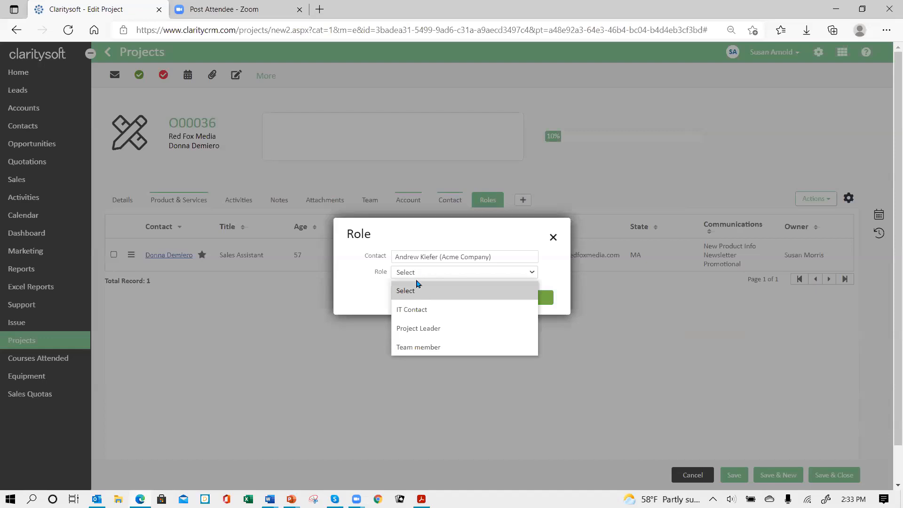
click(419, 312)
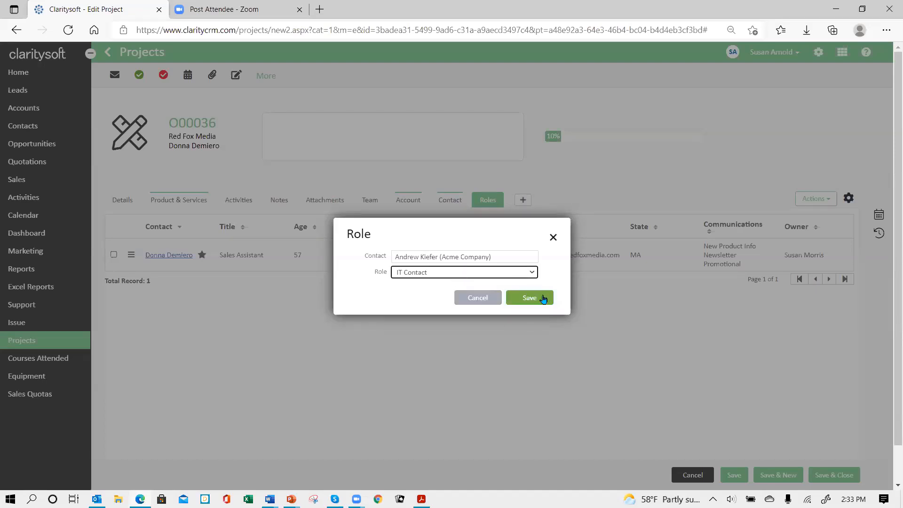
click(537, 301)
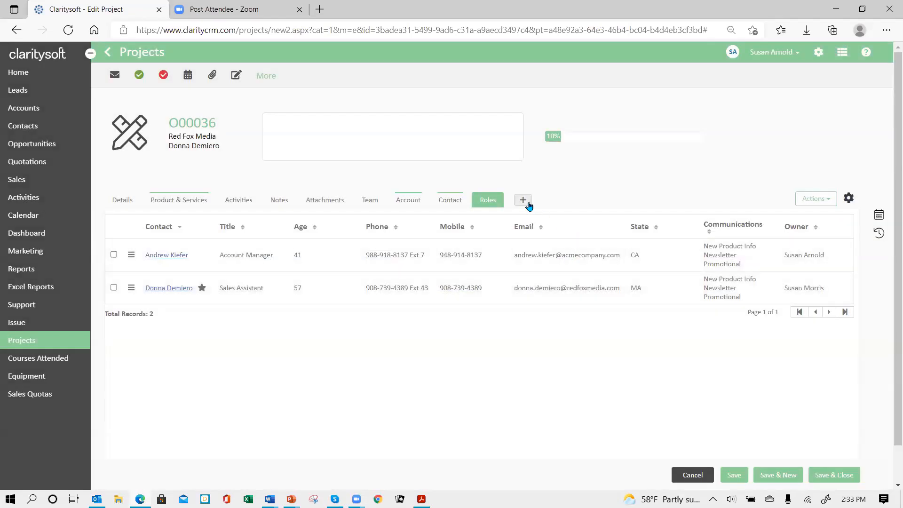
Try to add a contact entered by full name to the project's roles as Team member
click(522, 200)
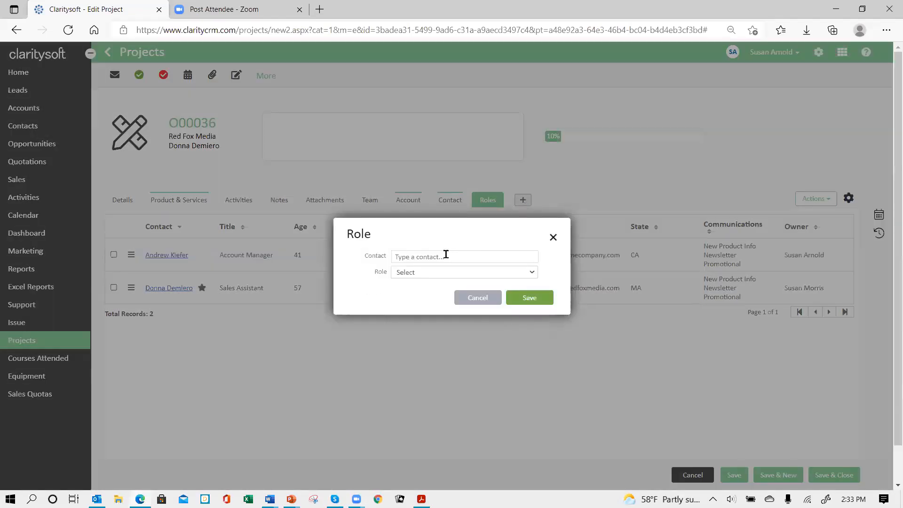
click(448, 254)
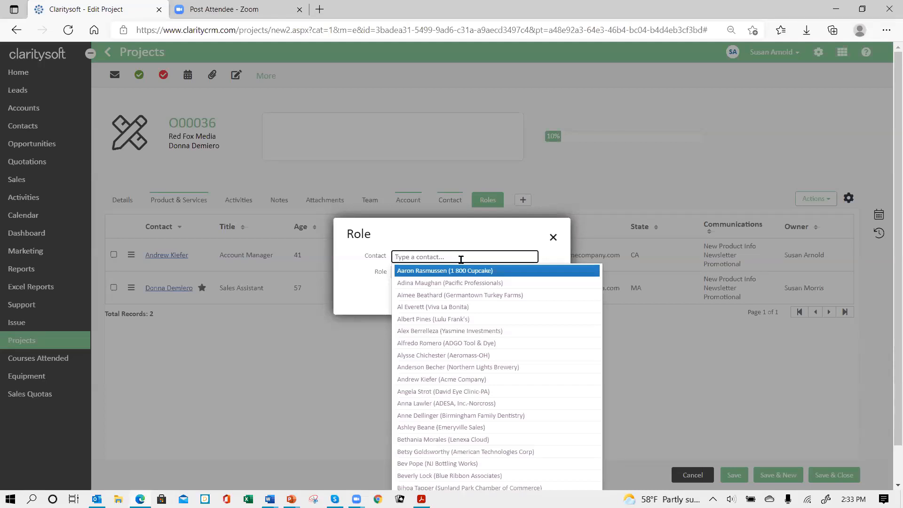
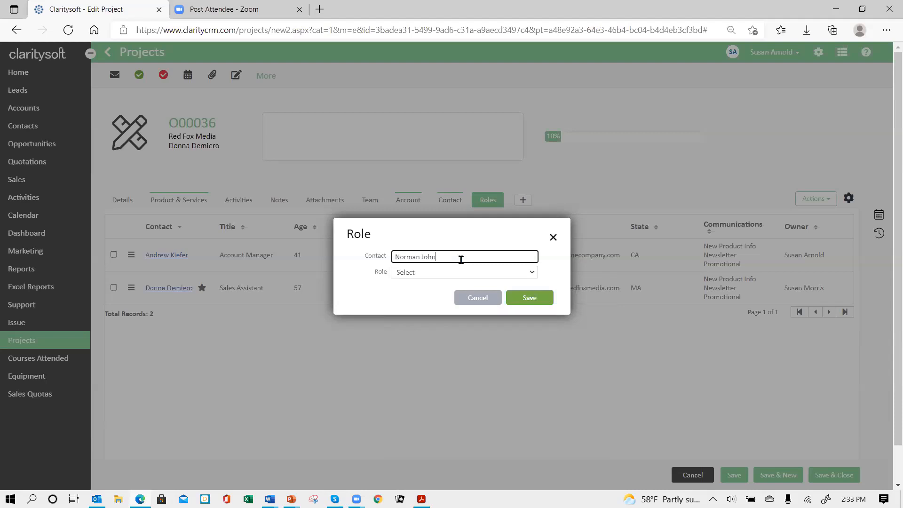
click(426, 275)
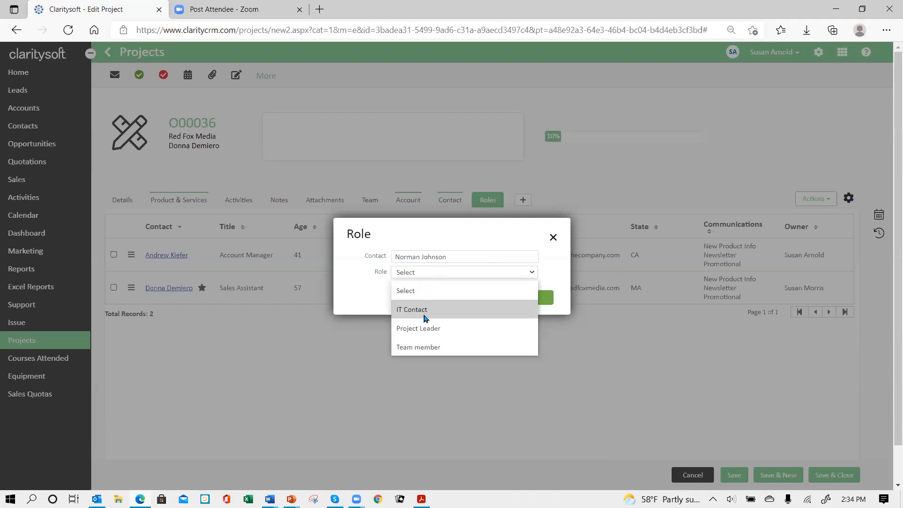
click(424, 348)
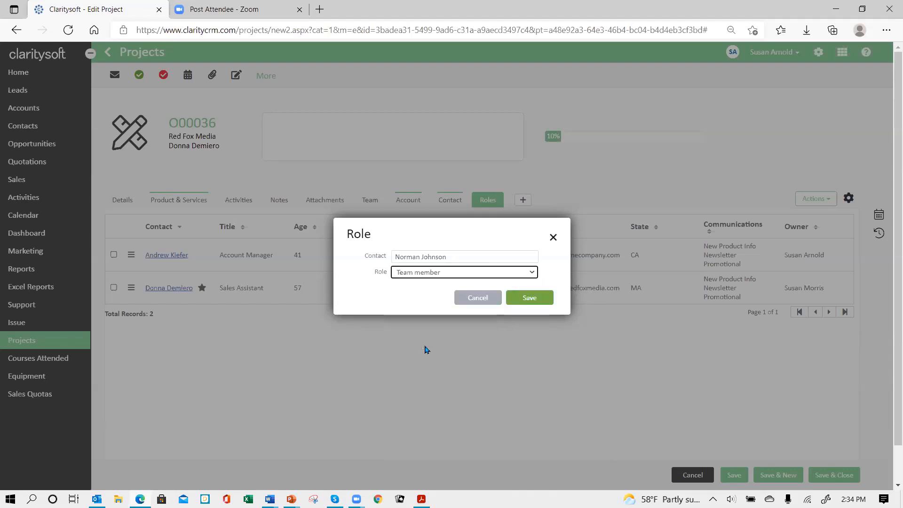
click(527, 301)
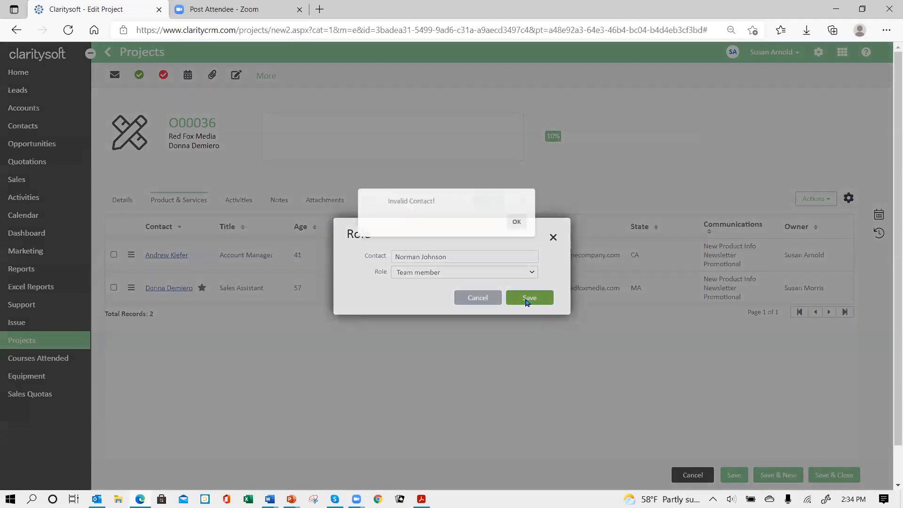
click(522, 223)
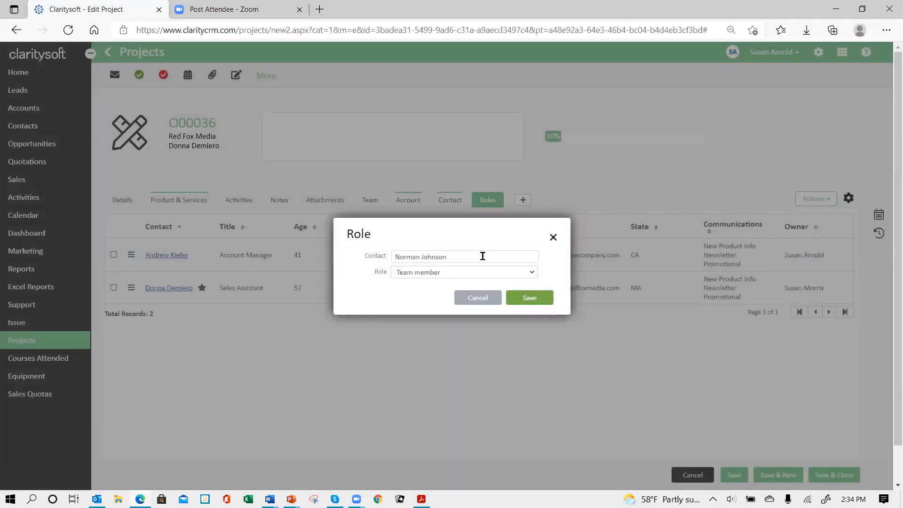
Replace the role's contact with the Oneida Chamber of Commerce contact and save the role
drag(456, 256, 378, 247)
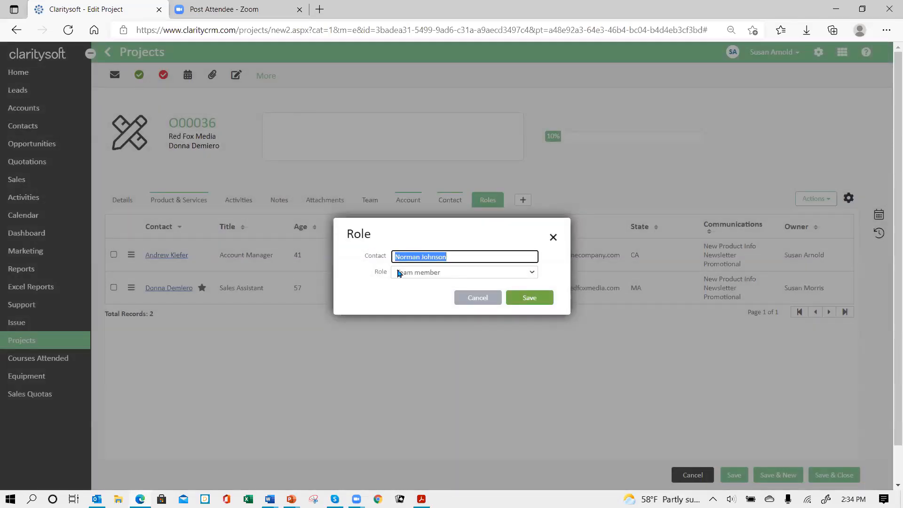
text(ha)
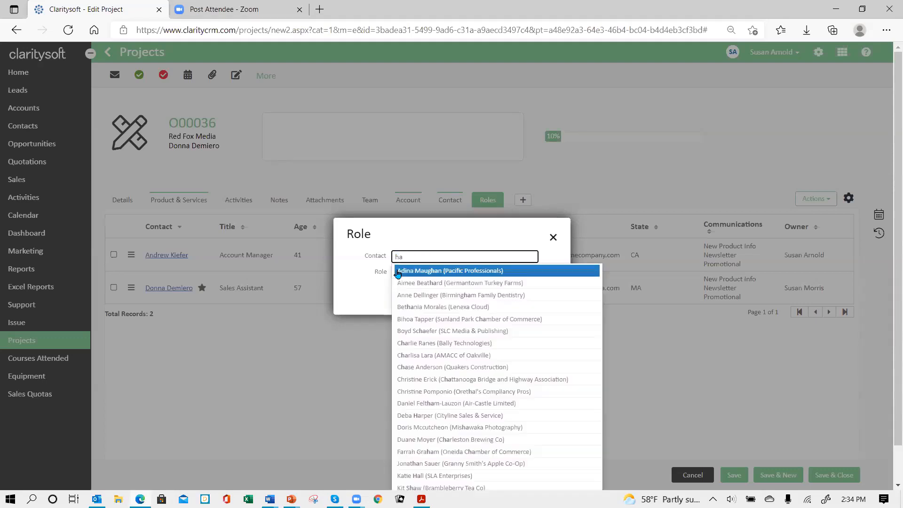
click(444, 452)
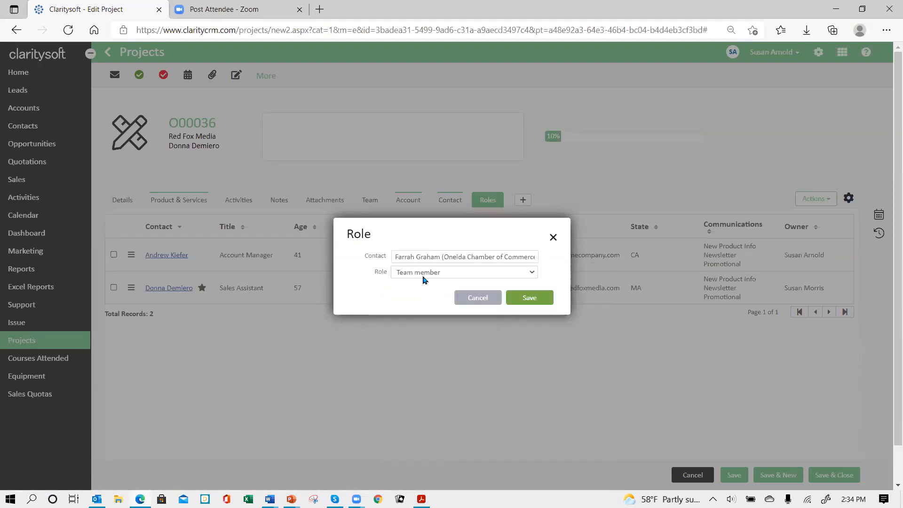
click(523, 301)
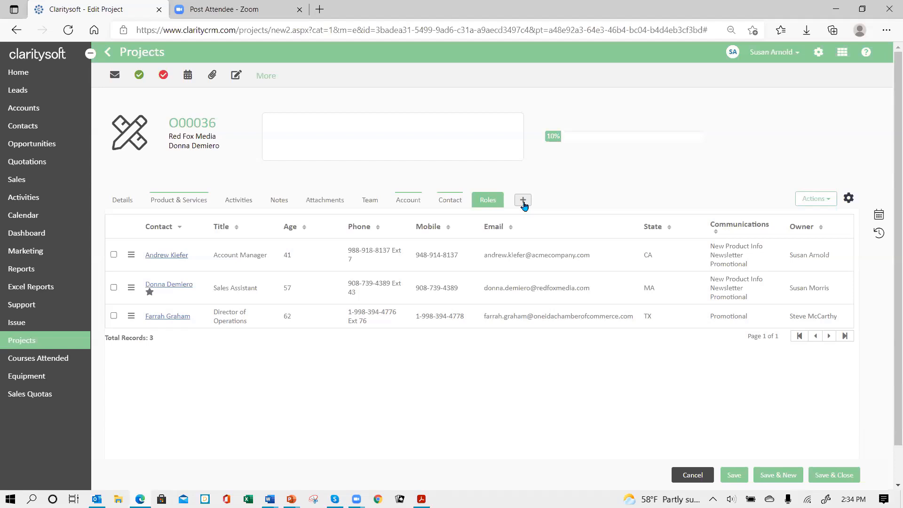
Select all three contacts in the project's roles and start a group email to them
click(113, 255)
click(113, 287)
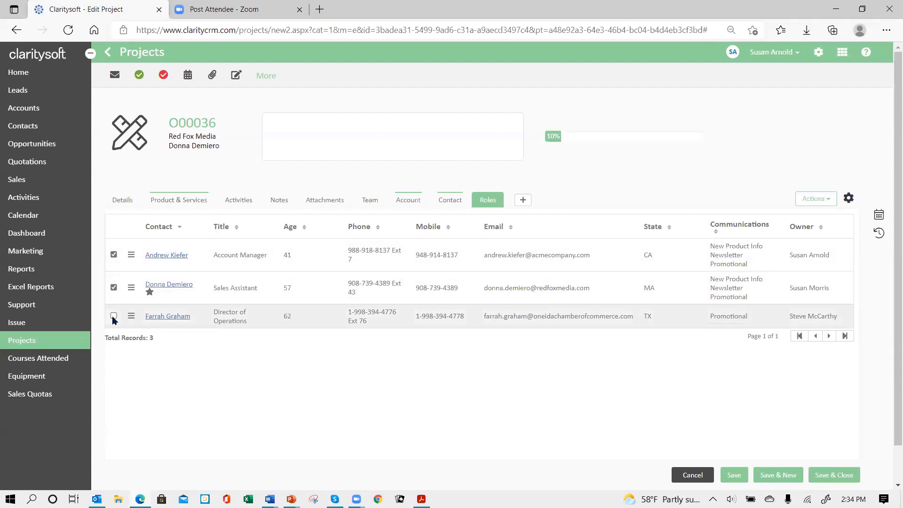
click(114, 316)
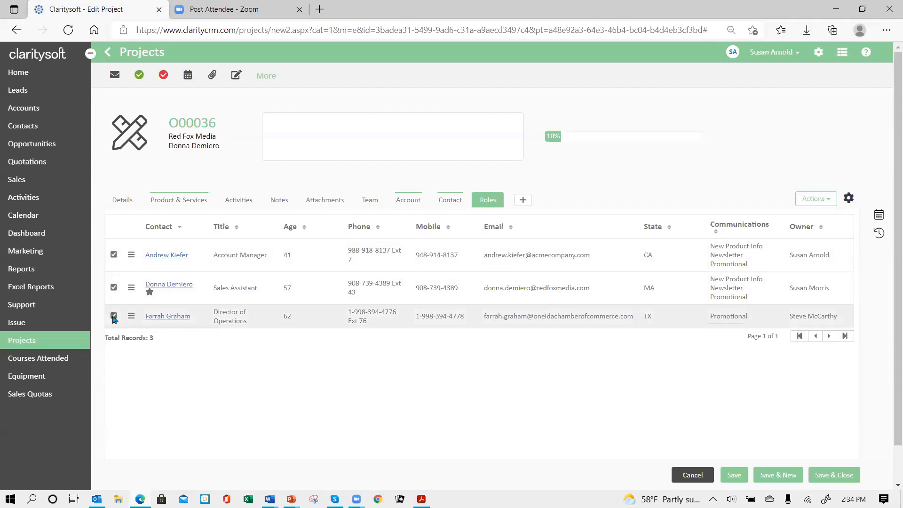
click(816, 198)
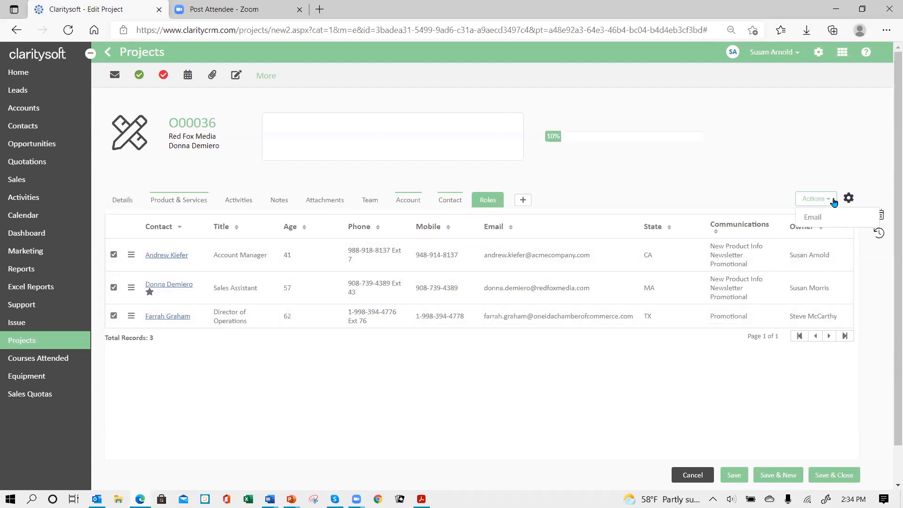
click(811, 219)
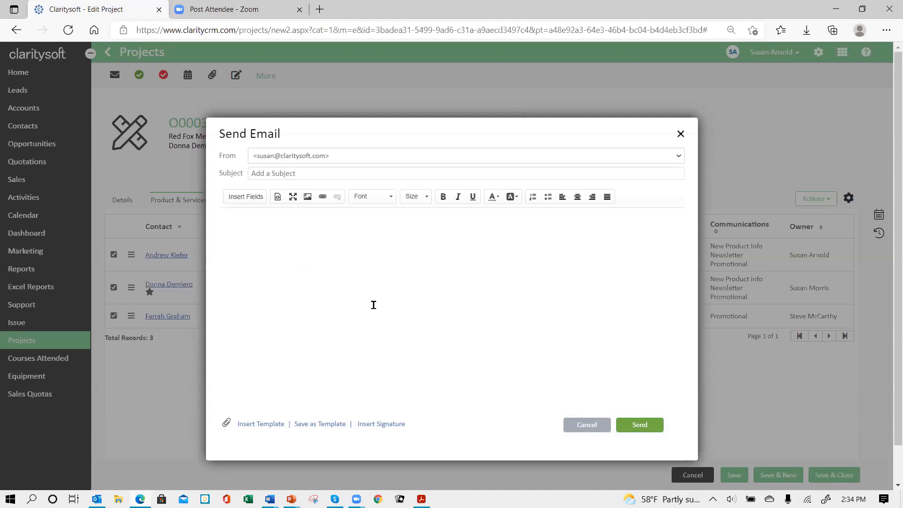
Write a "Hello" greeting with the First Name field inserted in the email, and discard the draft
click(254, 224)
click(252, 202)
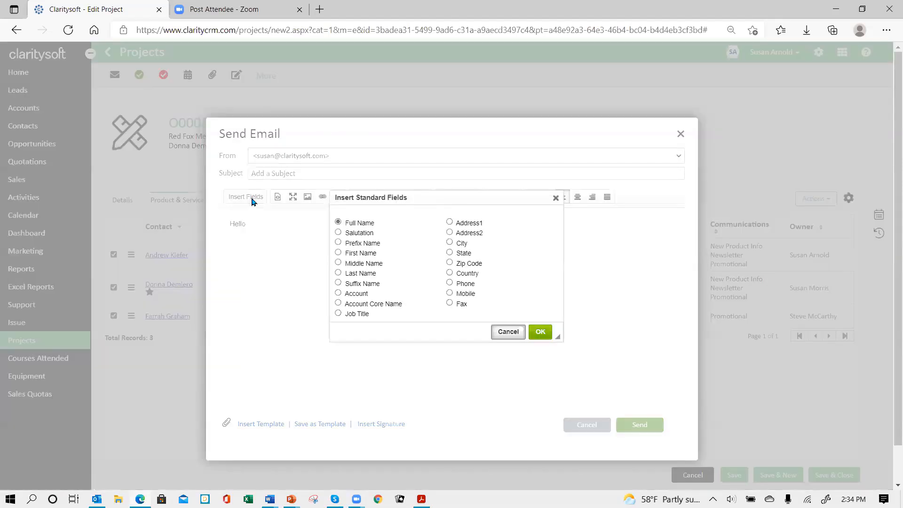
click(339, 253)
click(542, 333)
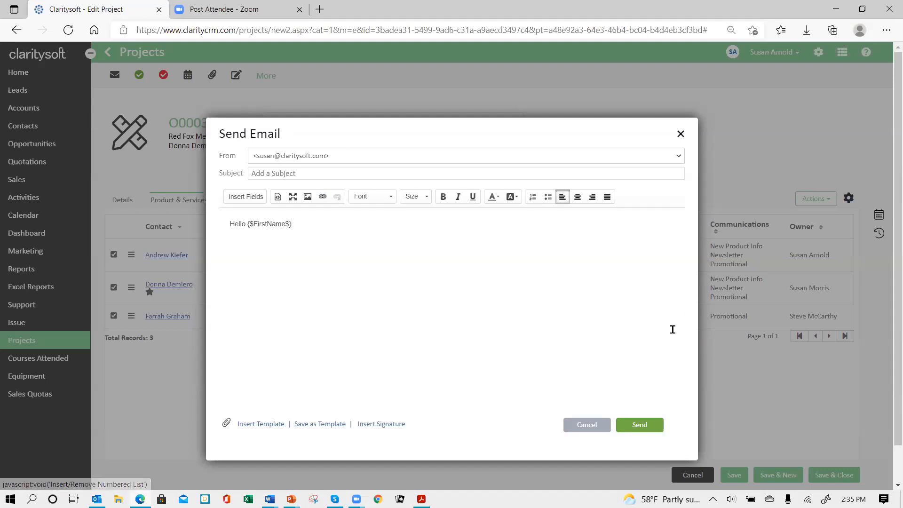
click(587, 425)
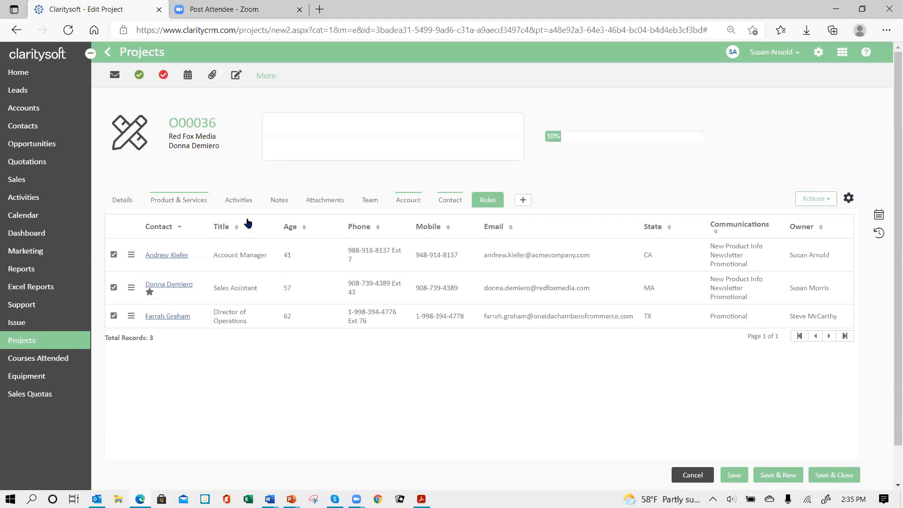
Set the project stage to "Data prep & import" in the project details and save the project
click(121, 207)
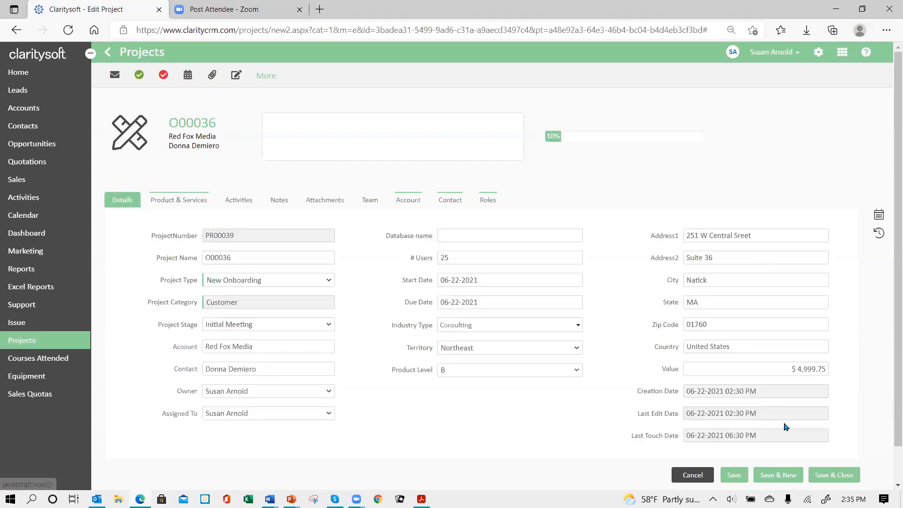
click(739, 479)
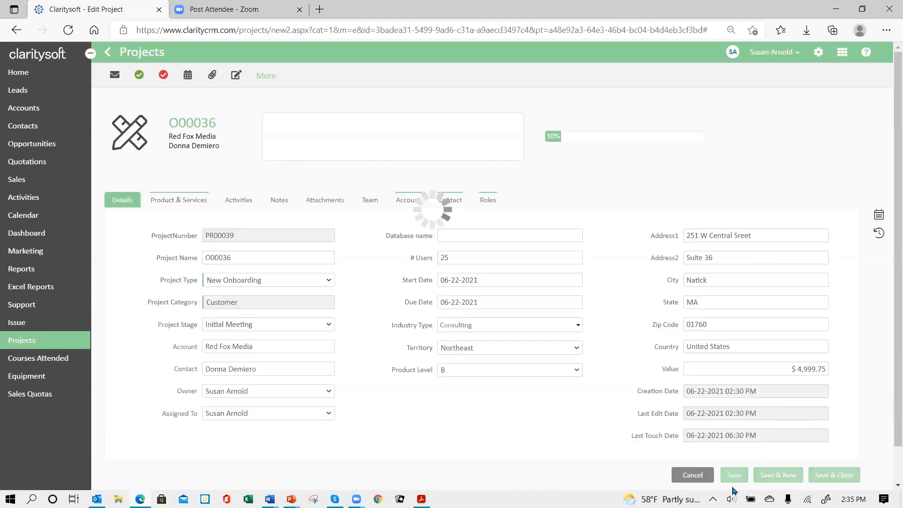
click(329, 324)
click(276, 382)
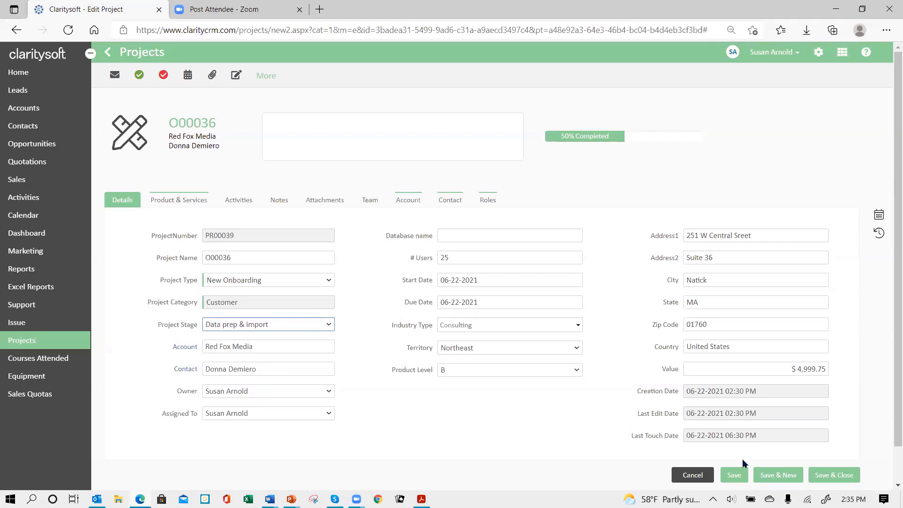
click(731, 475)
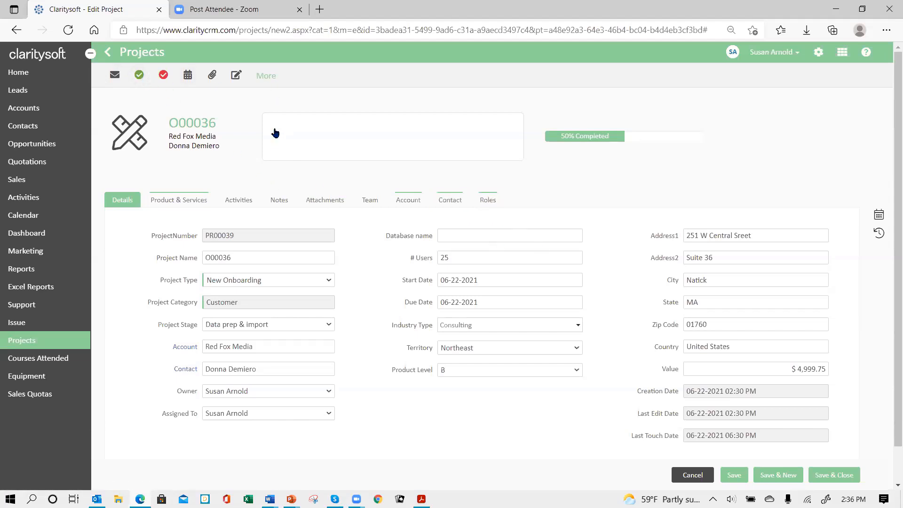
Start a new action plan for the project based on the Onboarding Action Plan
click(266, 80)
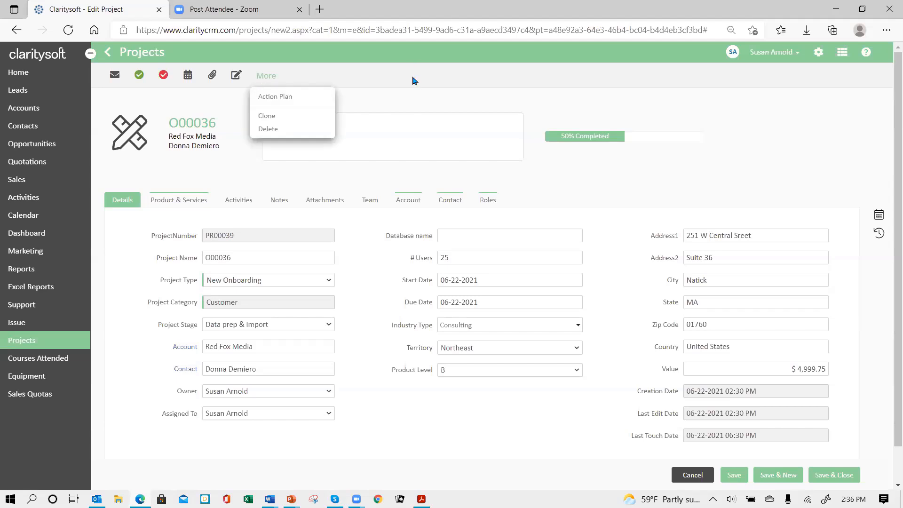
click(280, 102)
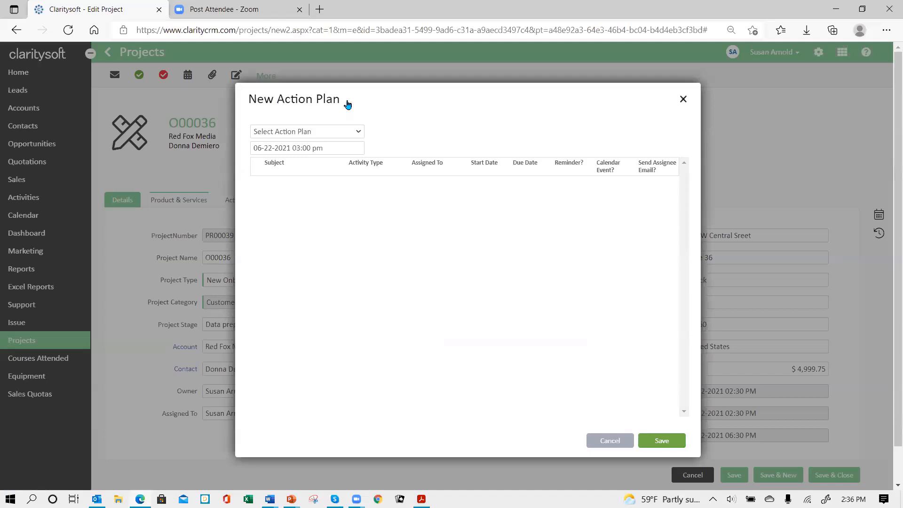
click(359, 132)
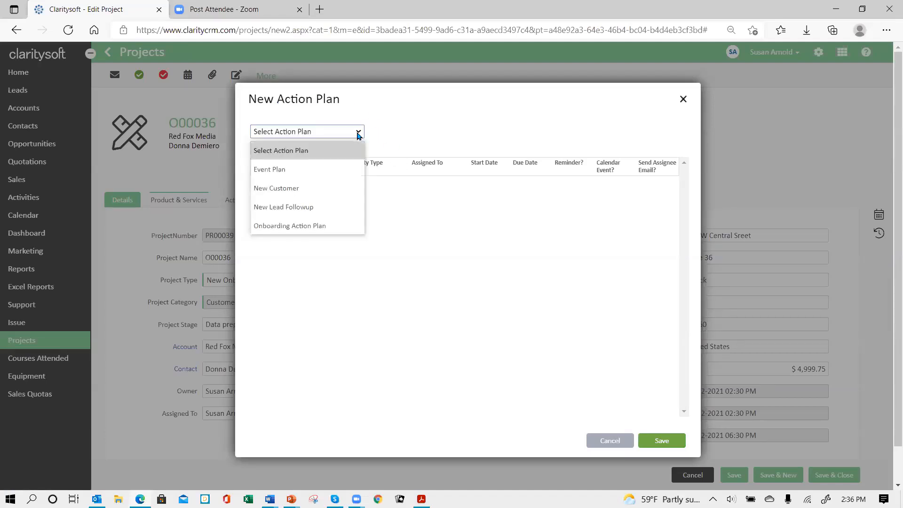
click(325, 226)
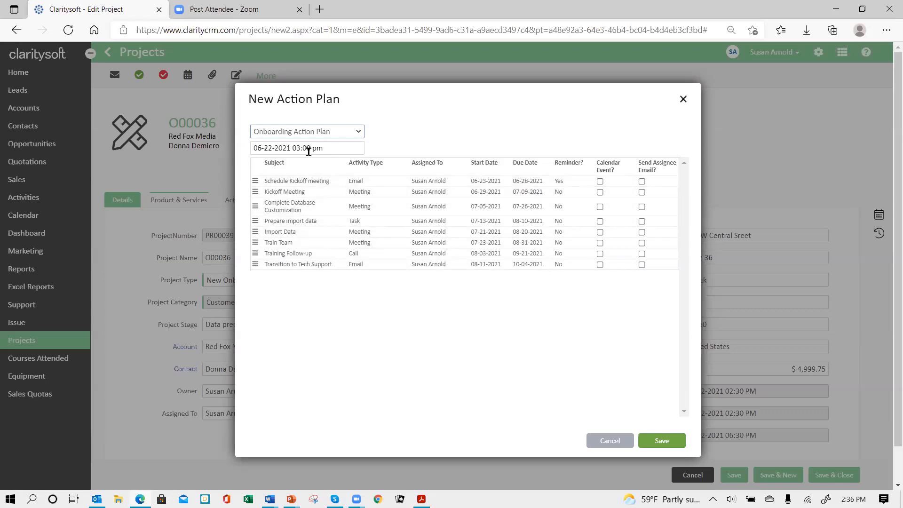
Set the action plan's start date to 06-28-2021 to preview the shifted activity dates
click(339, 148)
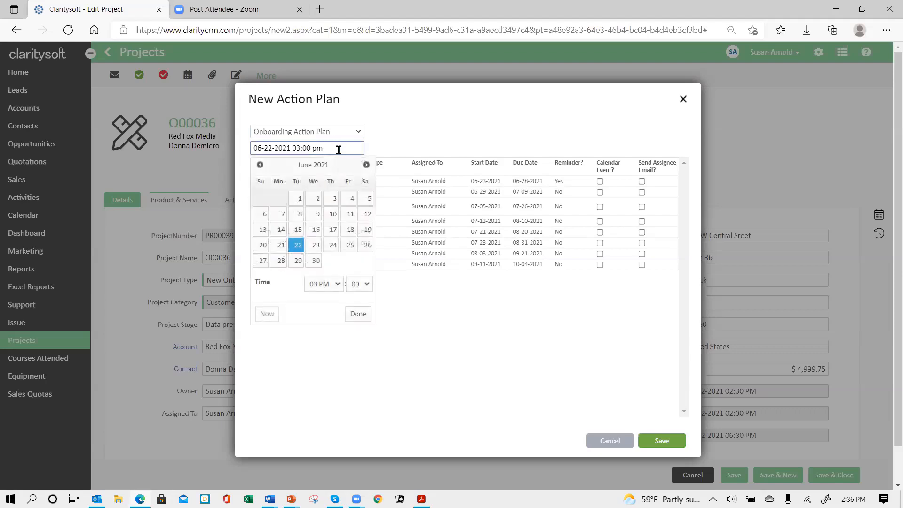
click(281, 265)
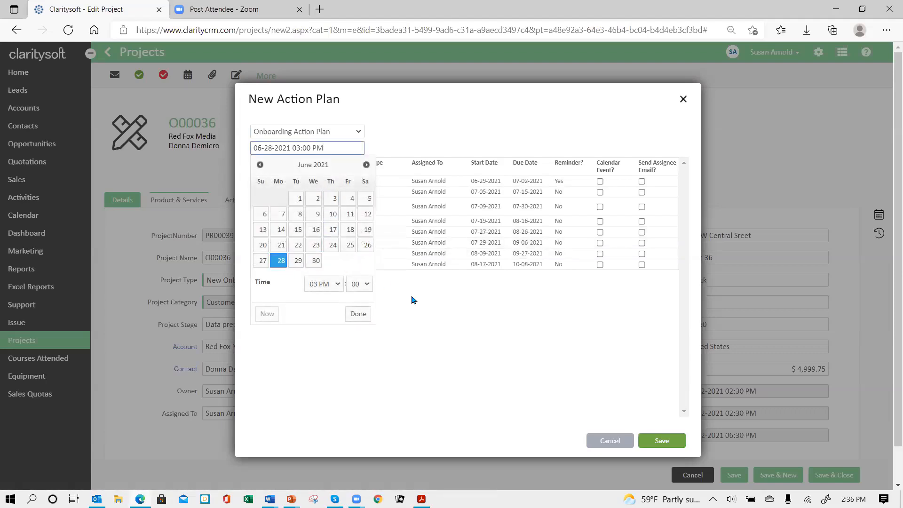
click(483, 322)
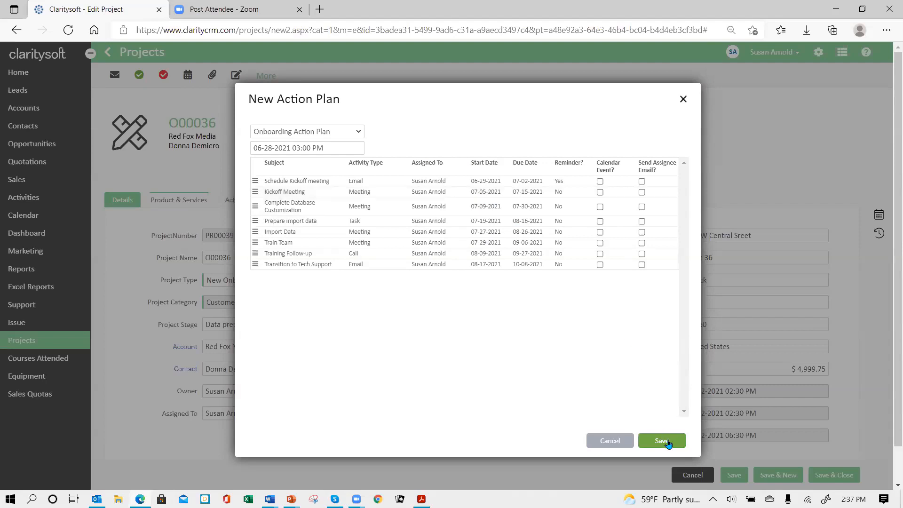
Set the action plan's start date to 06-22-2021 and save the plan to the project
click(336, 149)
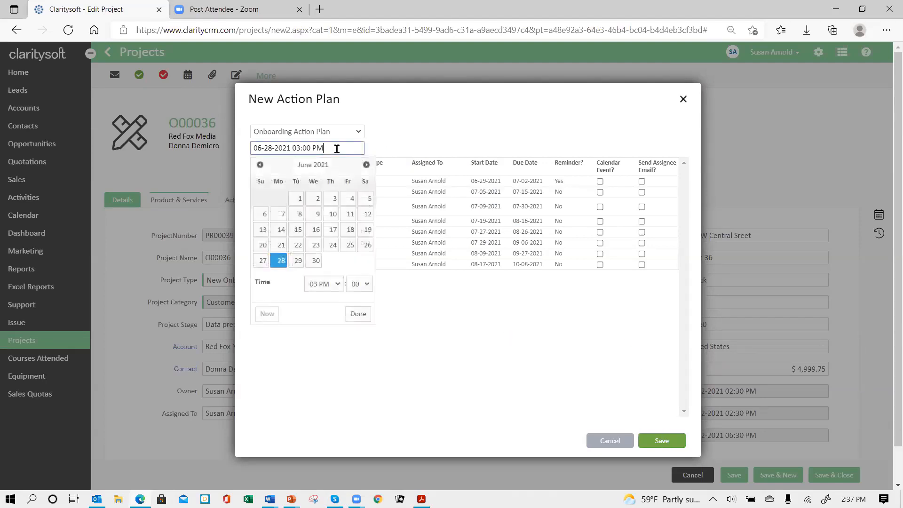
click(298, 245)
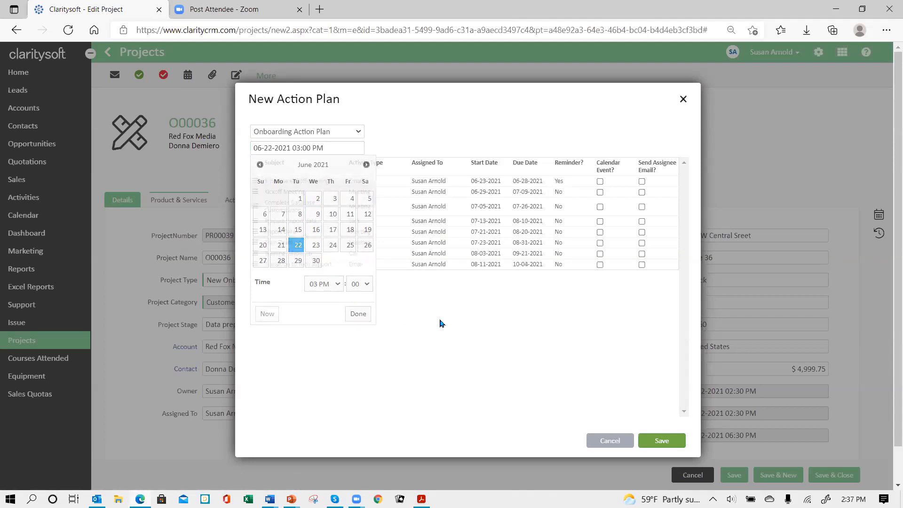
click(489, 332)
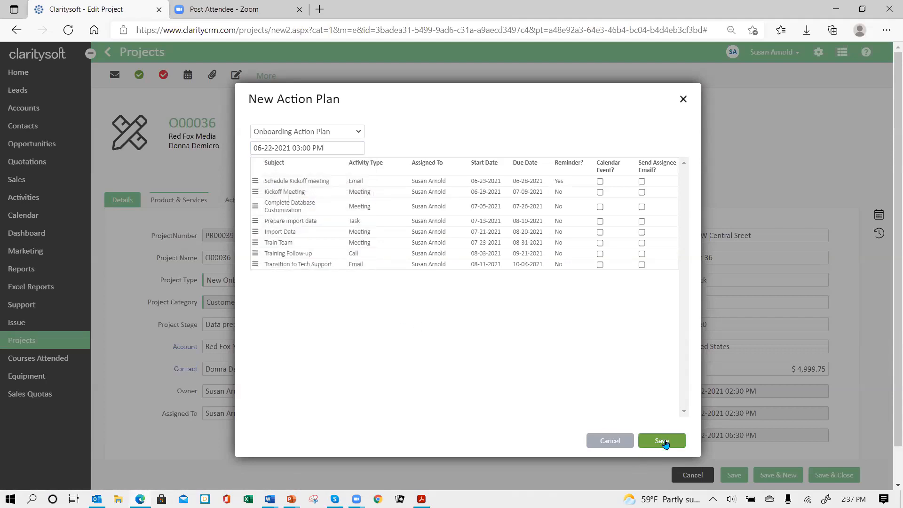
click(663, 441)
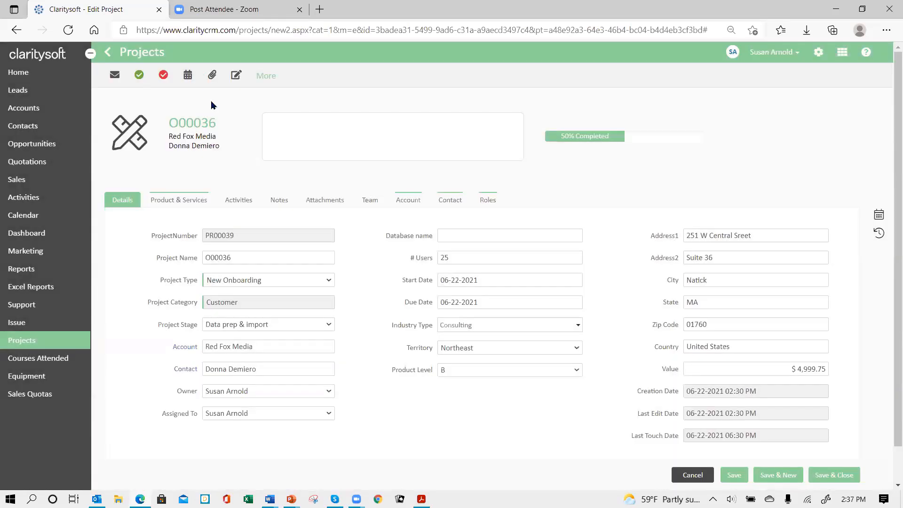
Show the project's activities sorted by start date, earliest first
click(238, 201)
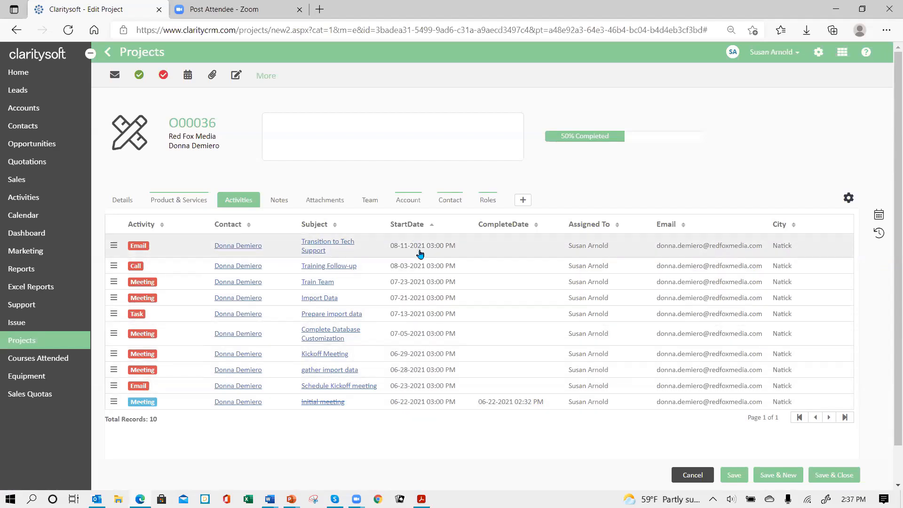
click(431, 230)
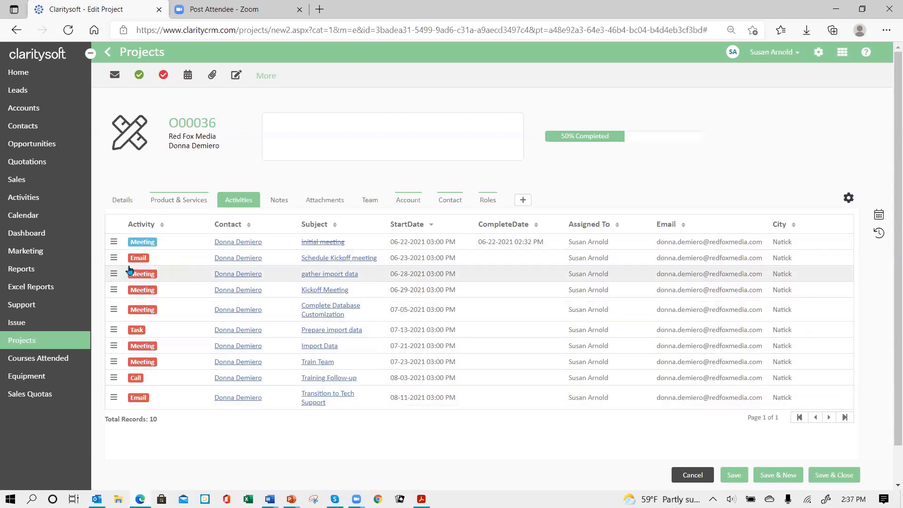
Mark the project's Schedule Kickoff meeting email activity as complete
click(113, 259)
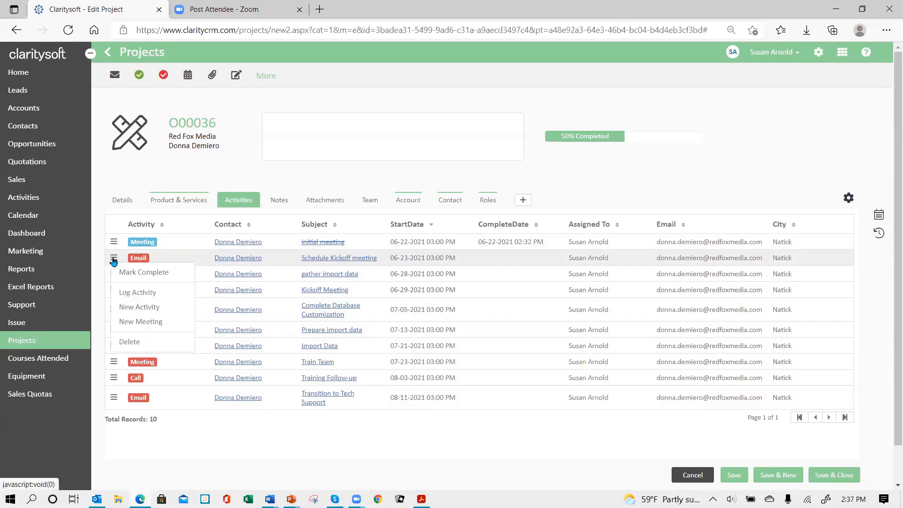
click(159, 274)
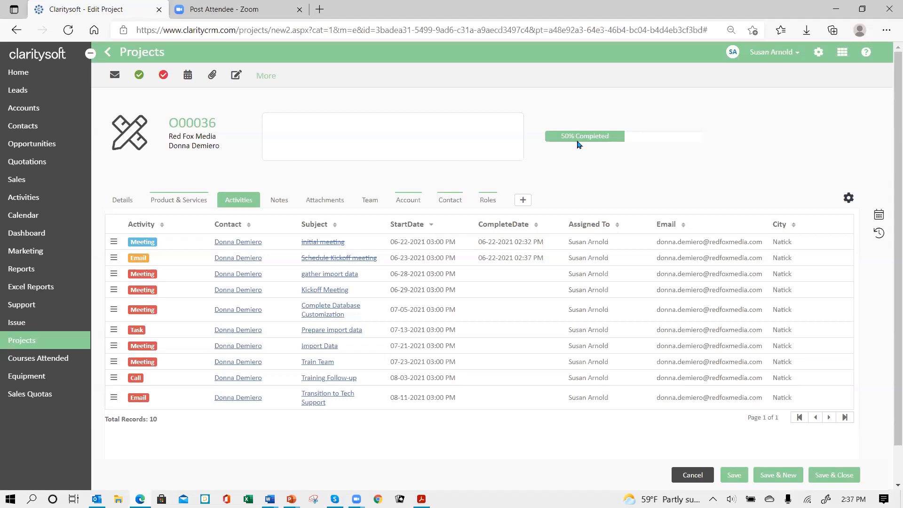
Set the project stage to Team Training, then save and close both the project and its opportunity
click(123, 201)
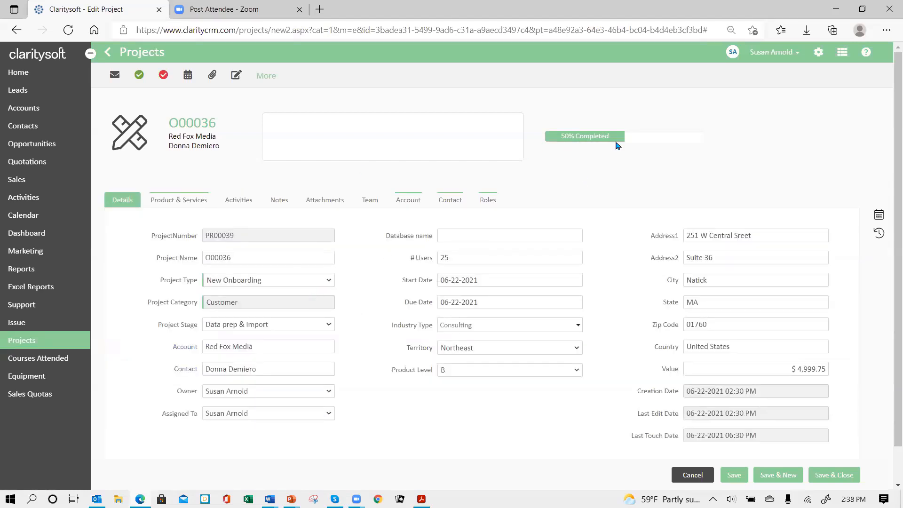
click(331, 324)
click(291, 397)
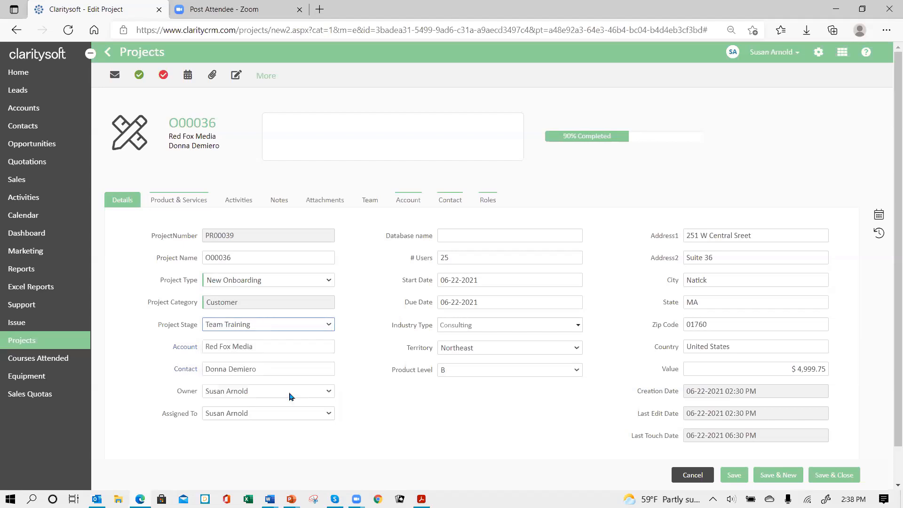
click(821, 477)
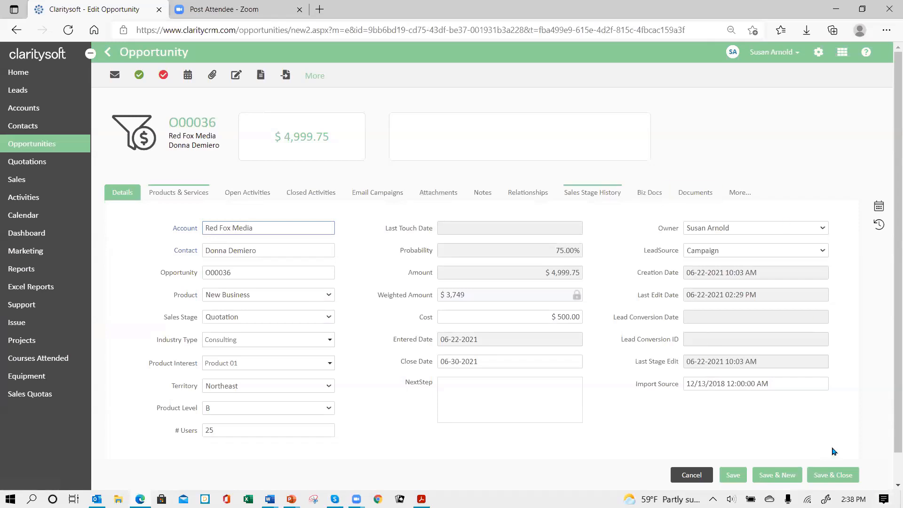
click(828, 475)
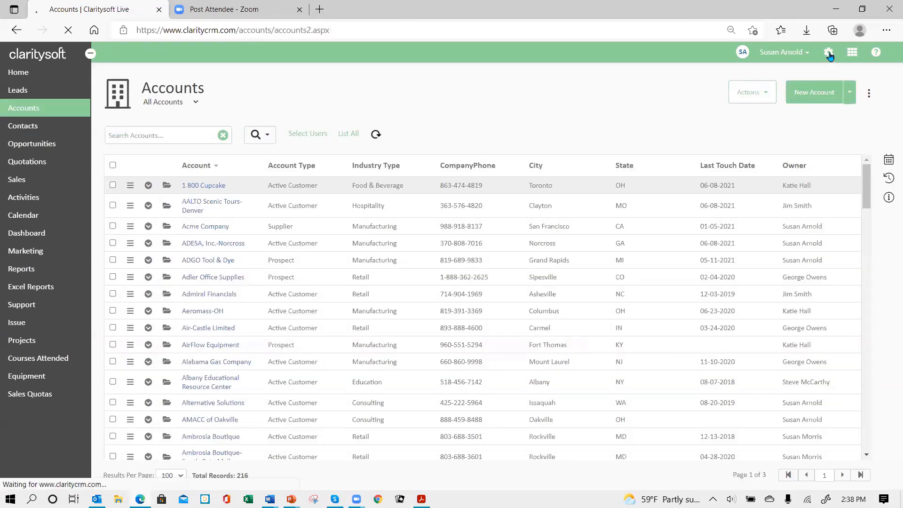
Set the Percent Complete progress preference for projects to Activities in the customization settings and apply it
click(828, 52)
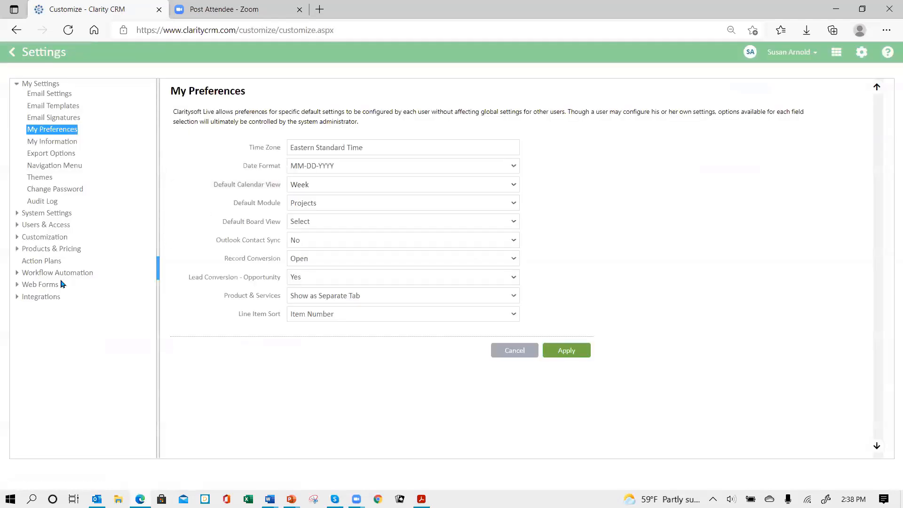
click(16, 236)
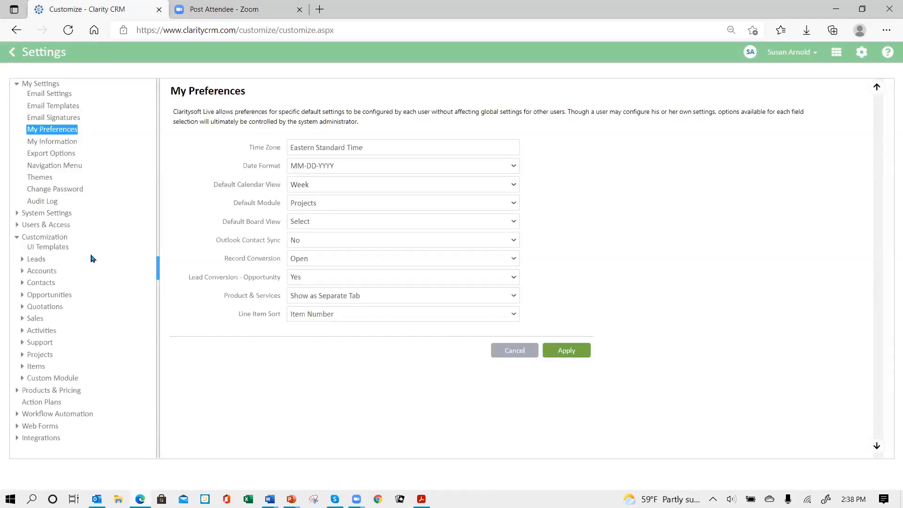
click(40, 355)
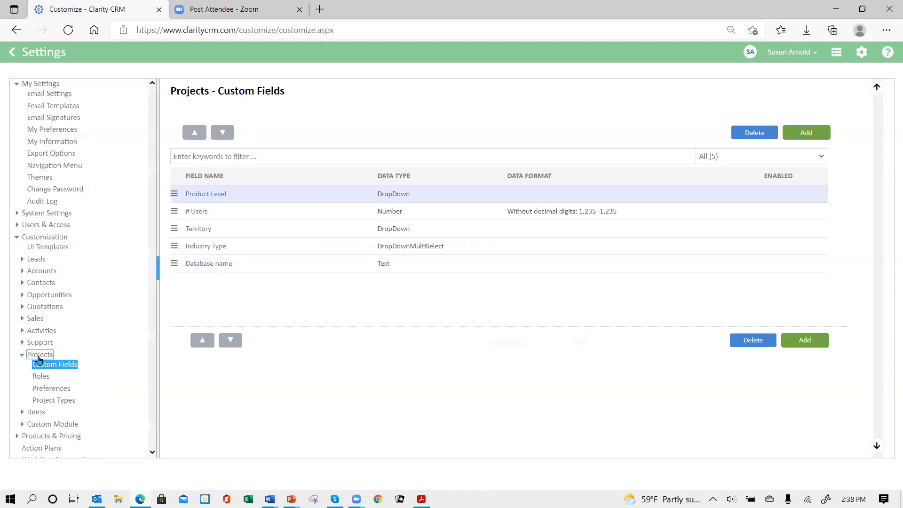
click(57, 389)
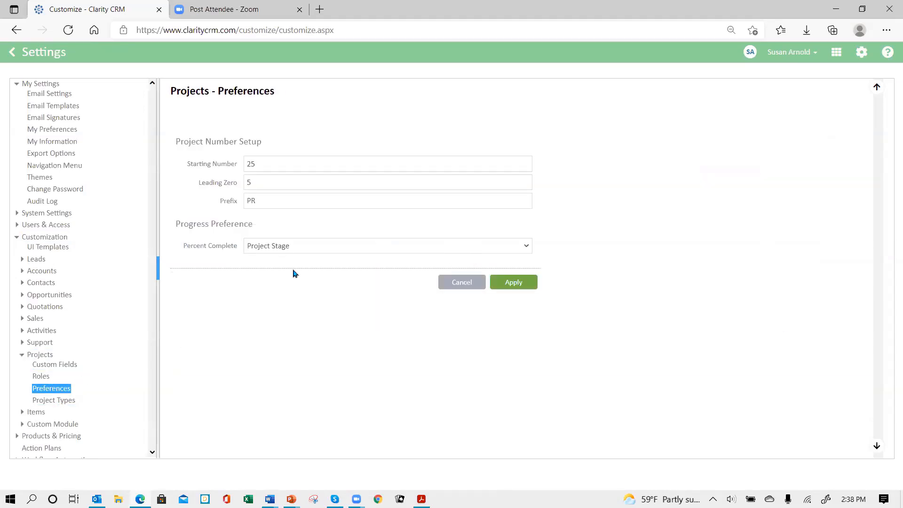
click(340, 246)
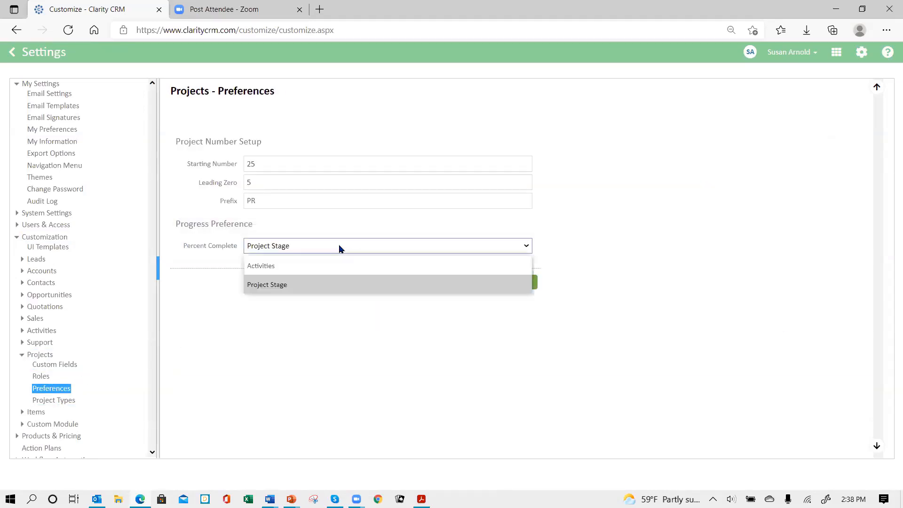
click(315, 267)
click(517, 283)
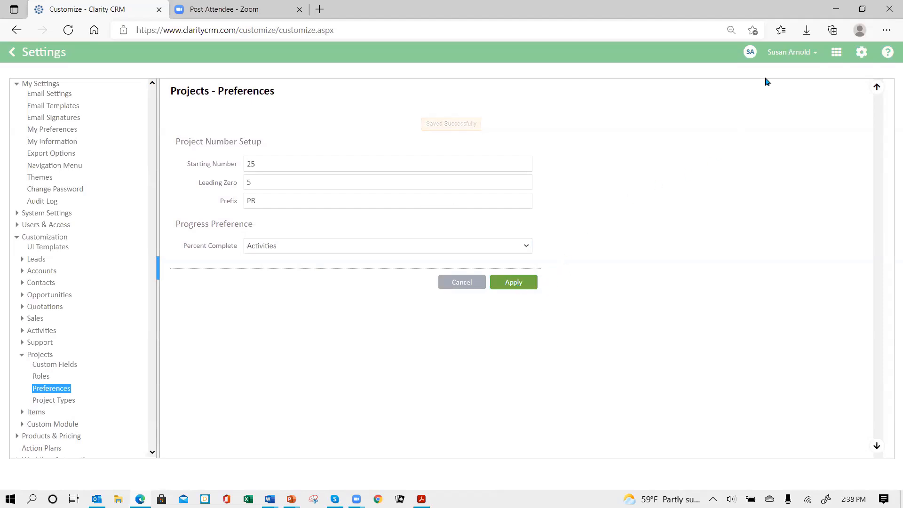
Log out and sign back in to the csdemo4 database with the user name and account password
click(811, 60)
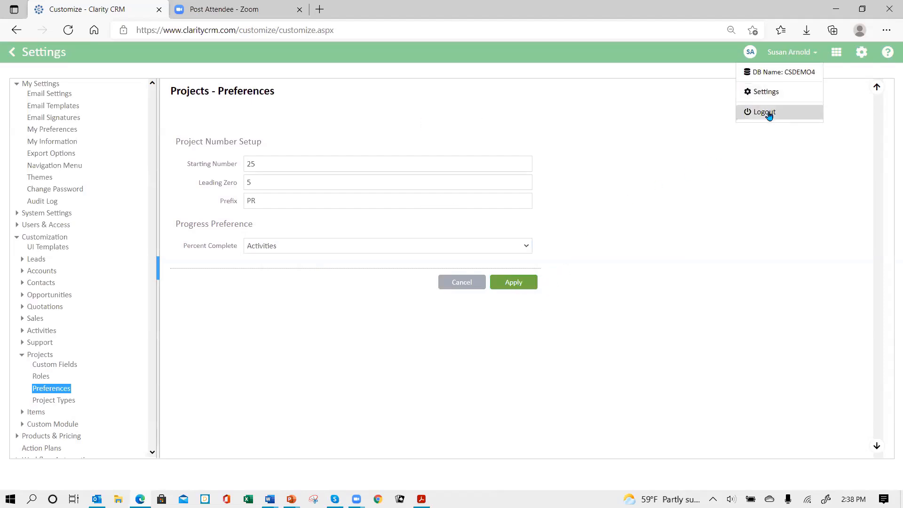
click(767, 113)
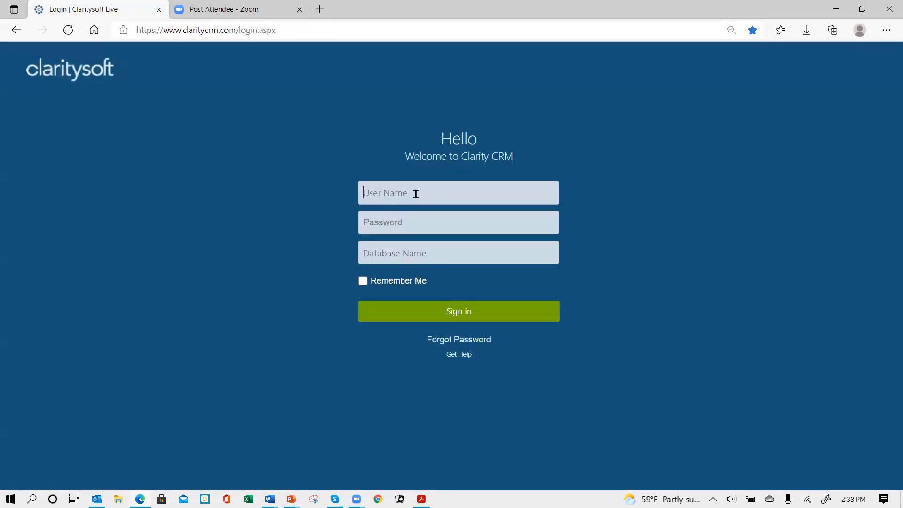
click(415, 194)
text(sus•)
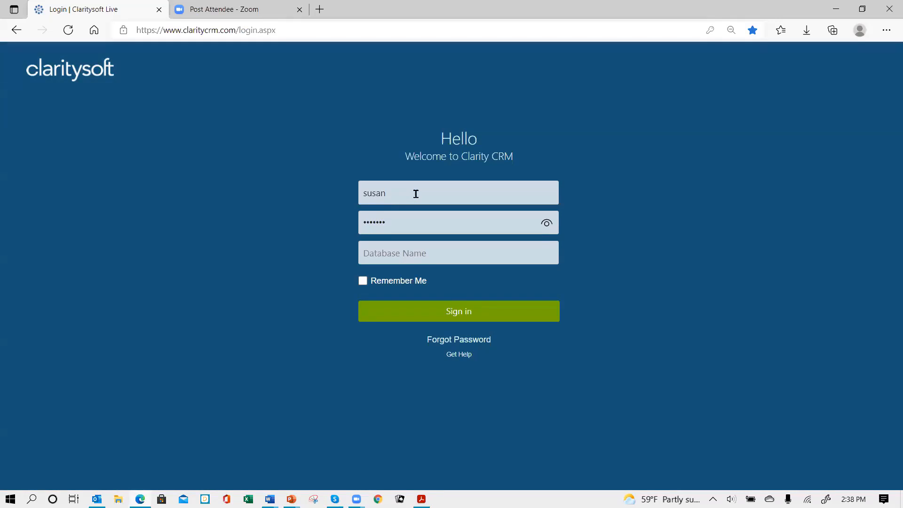
key(Tab)
text(csdemo4)
key(Return)
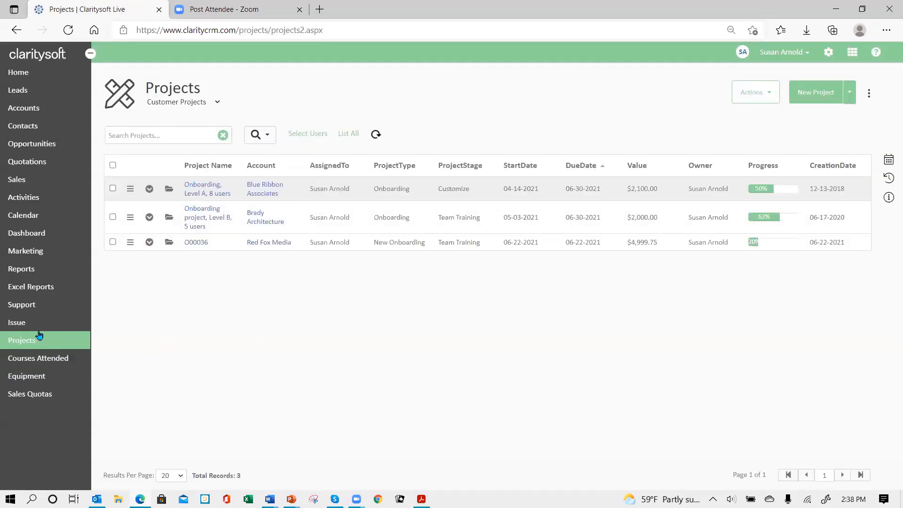
Convert the Tuesday Company sale to a project of type Onboarding action plan, owned by the signed-in user
click(15, 183)
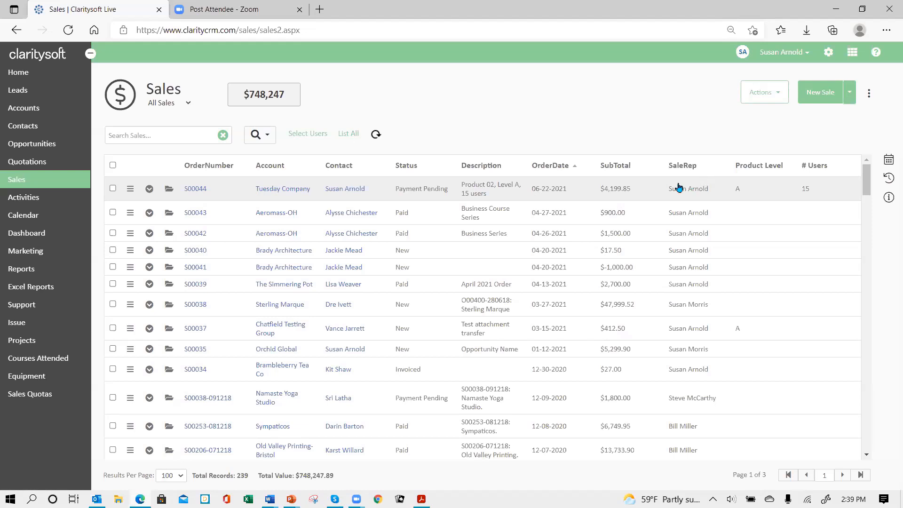
click(130, 190)
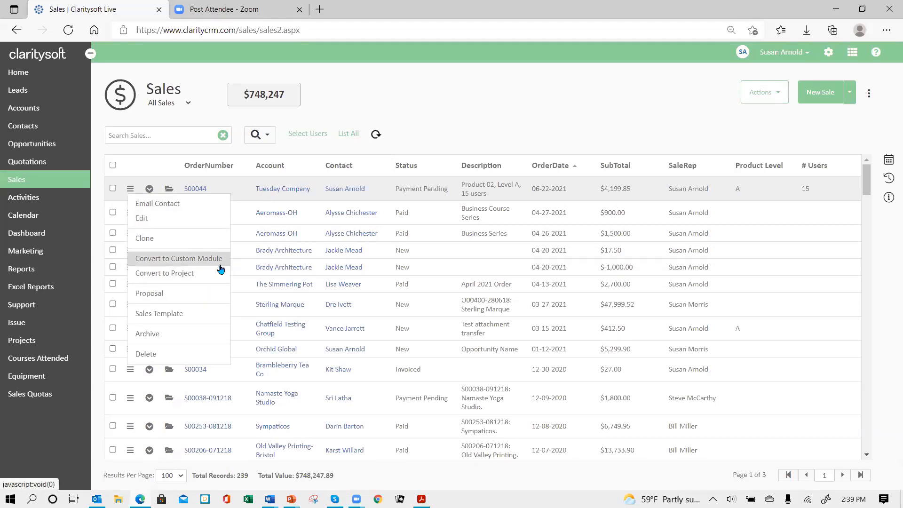
click(181, 277)
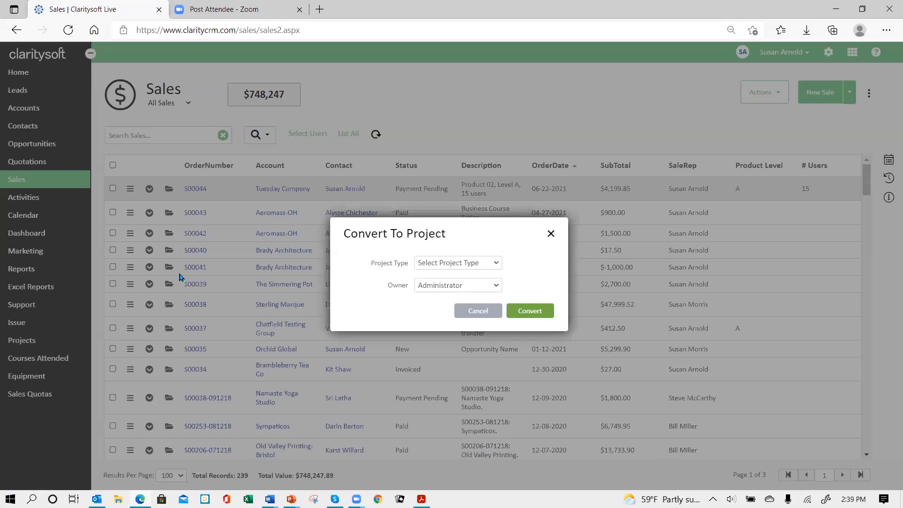
click(496, 263)
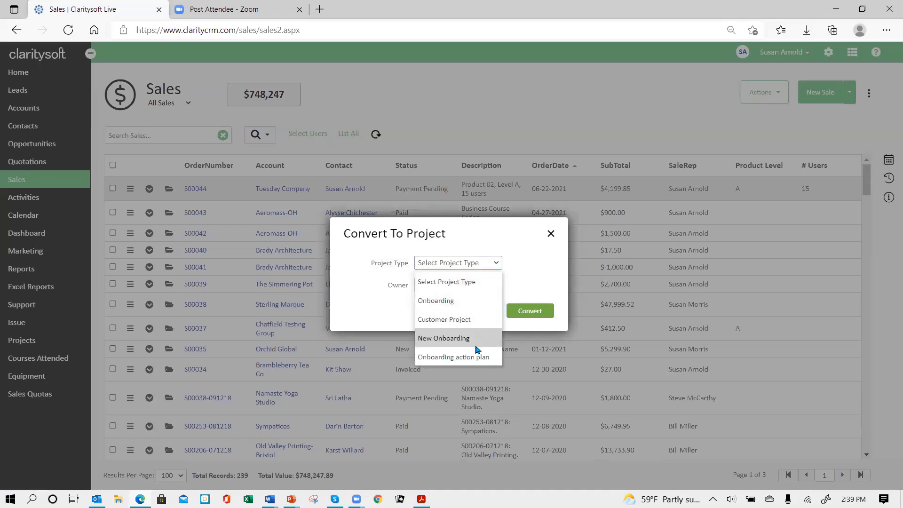
click(470, 360)
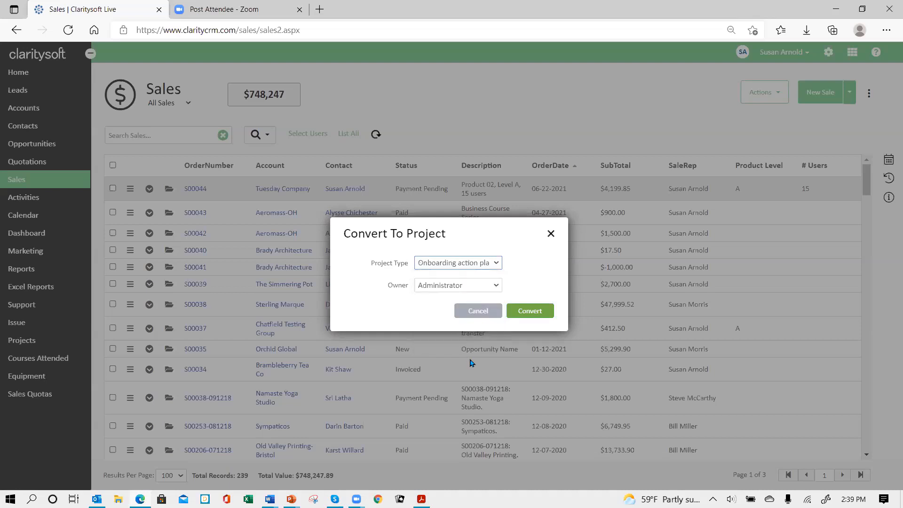
click(498, 285)
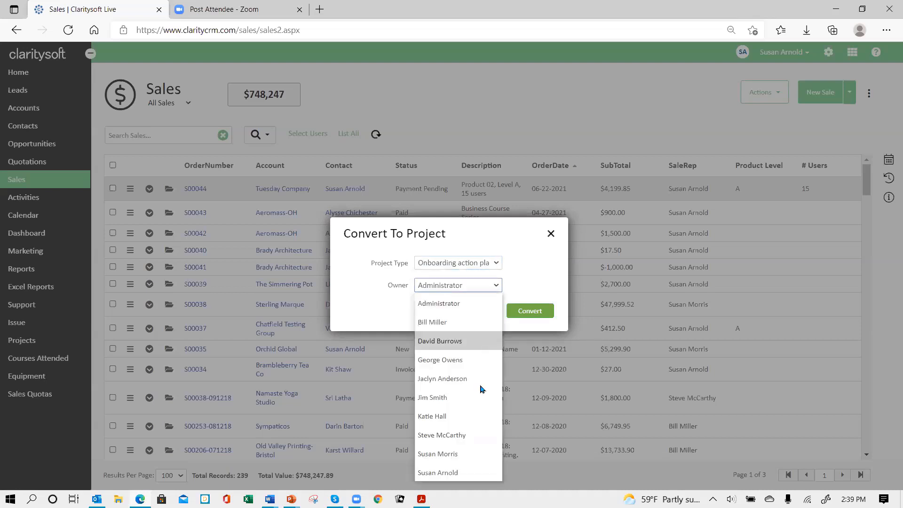
click(454, 472)
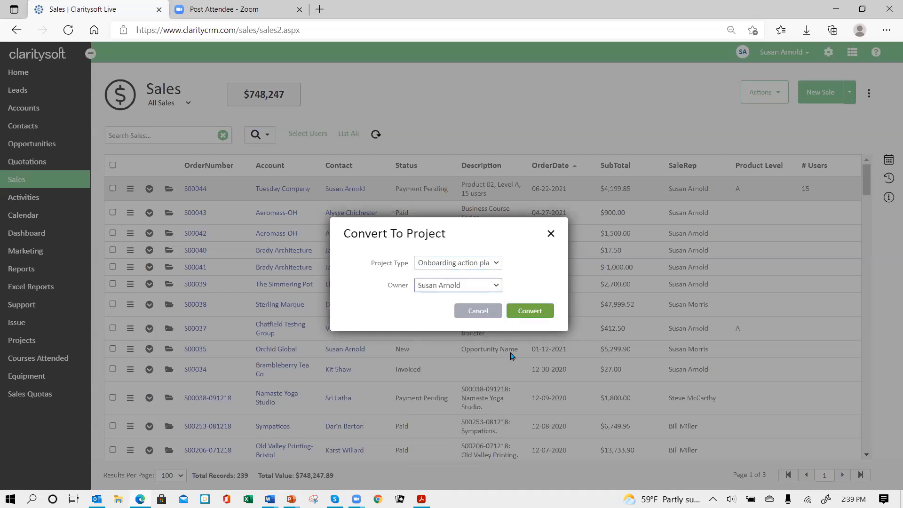
click(527, 315)
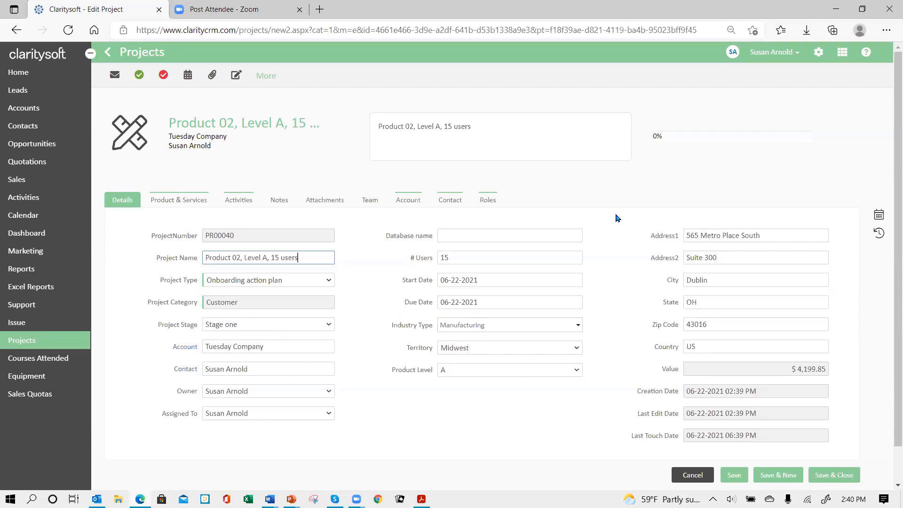
Sort the new project's activities earliest first, mark Schedule Kickoff meeting and Kickoff Meeting complete, and save and close the project
click(238, 201)
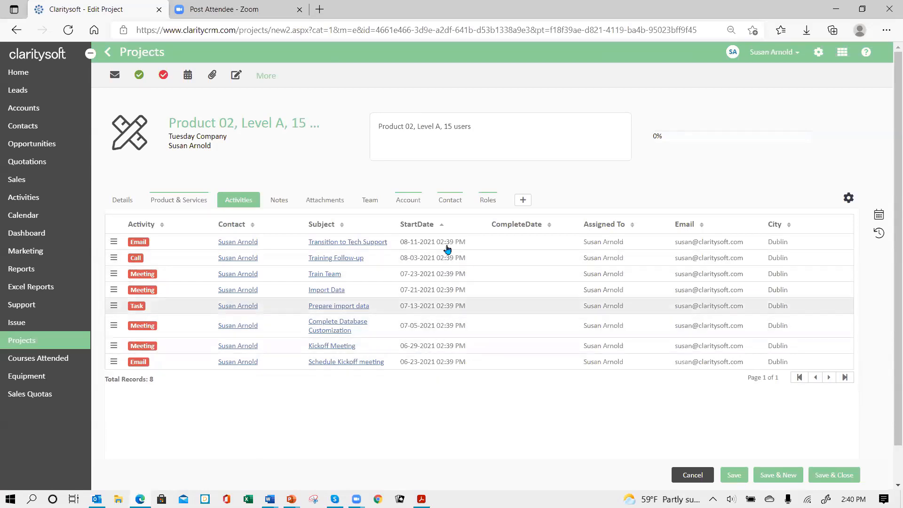
click(442, 226)
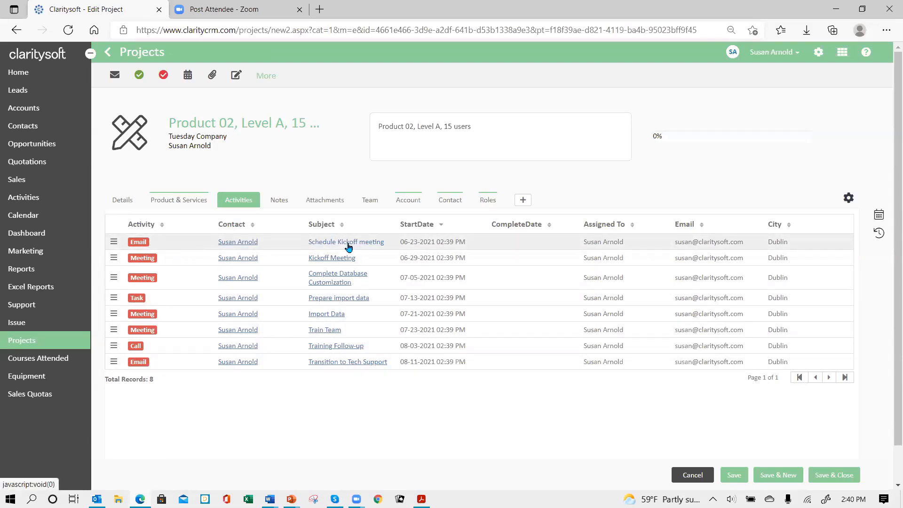
click(114, 244)
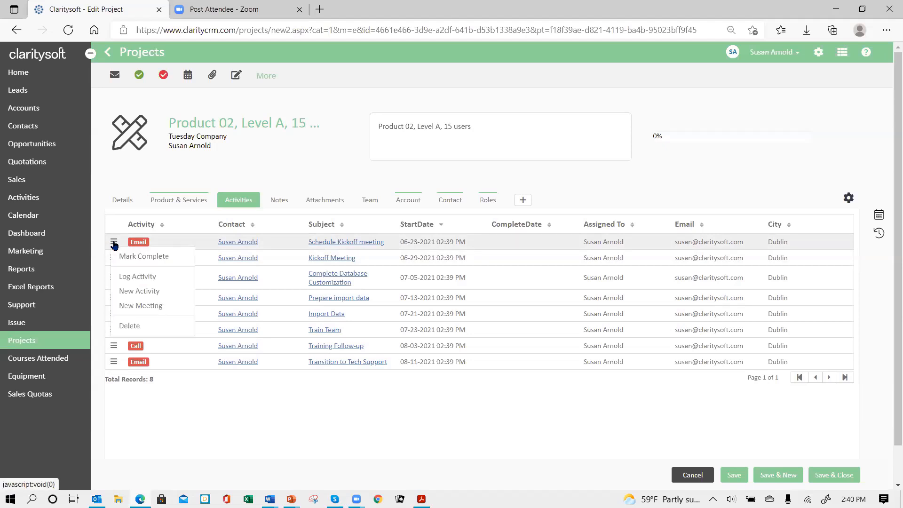
click(150, 257)
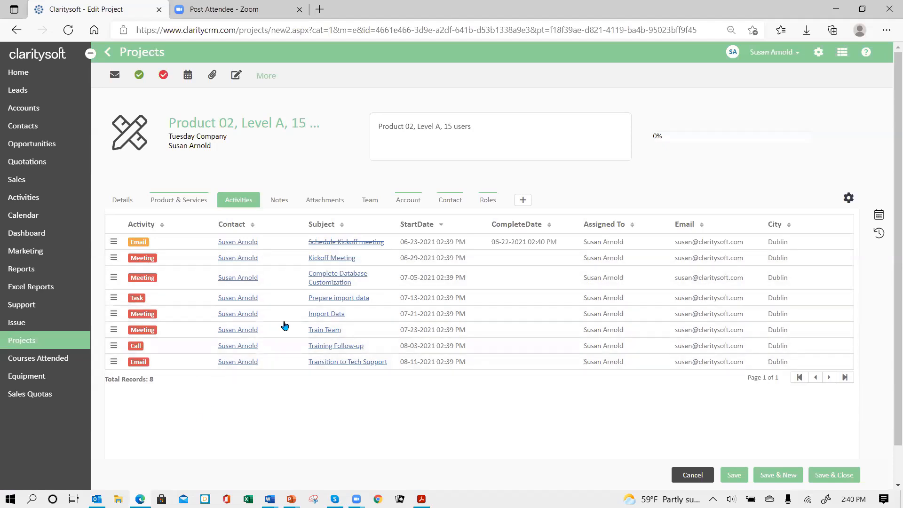
click(115, 258)
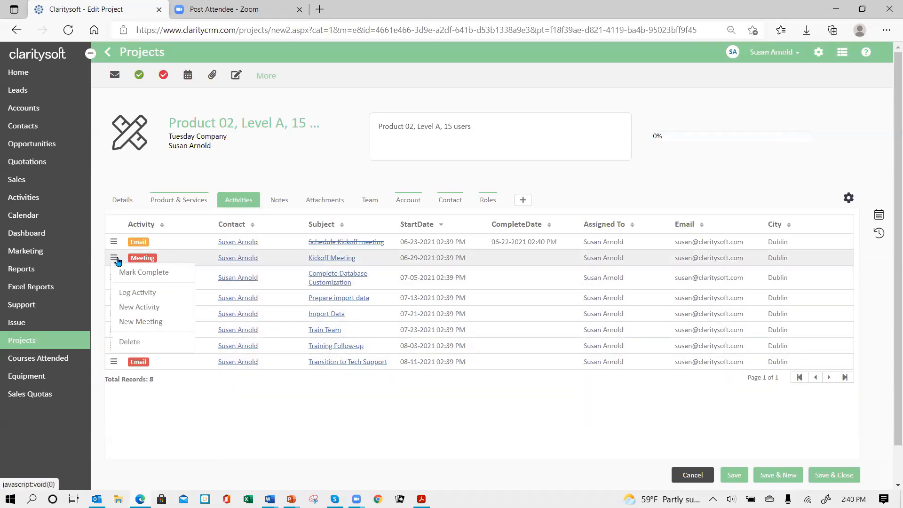
click(158, 279)
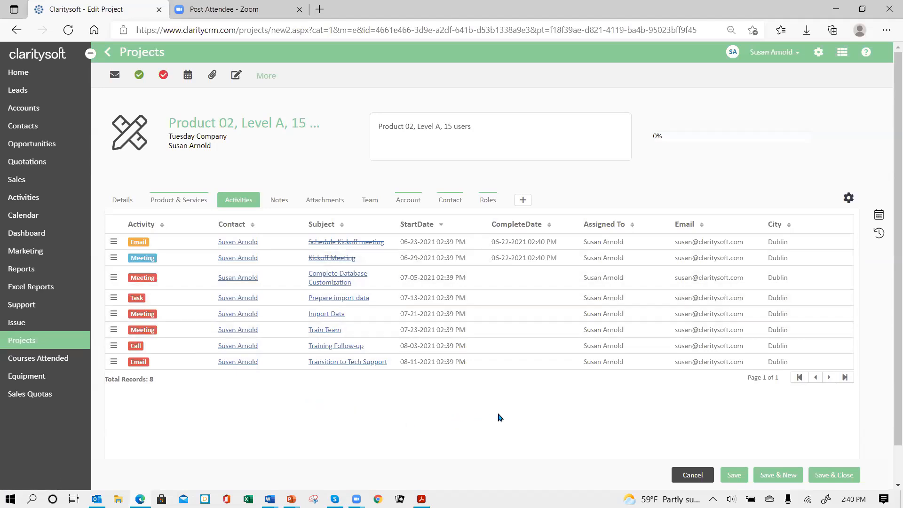
click(735, 473)
click(823, 475)
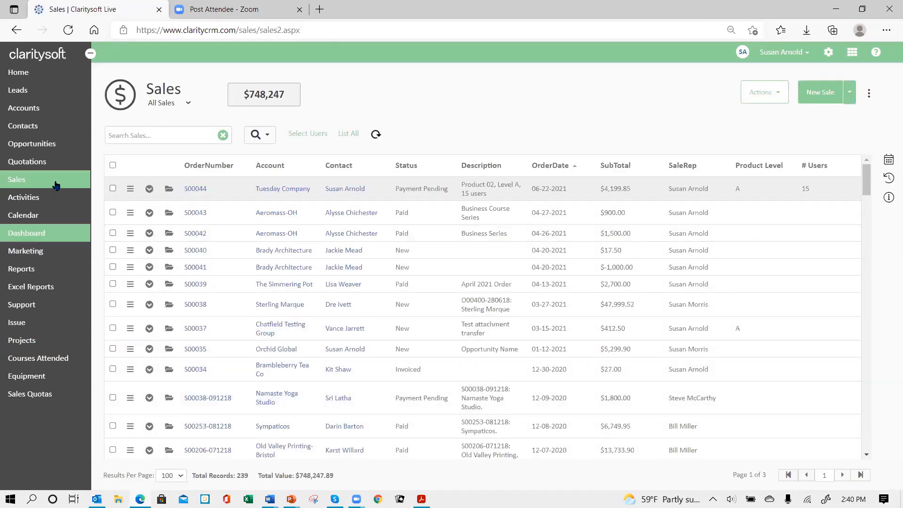
Open the Tuesday Company project from the customer projects list and display its activities
click(26, 342)
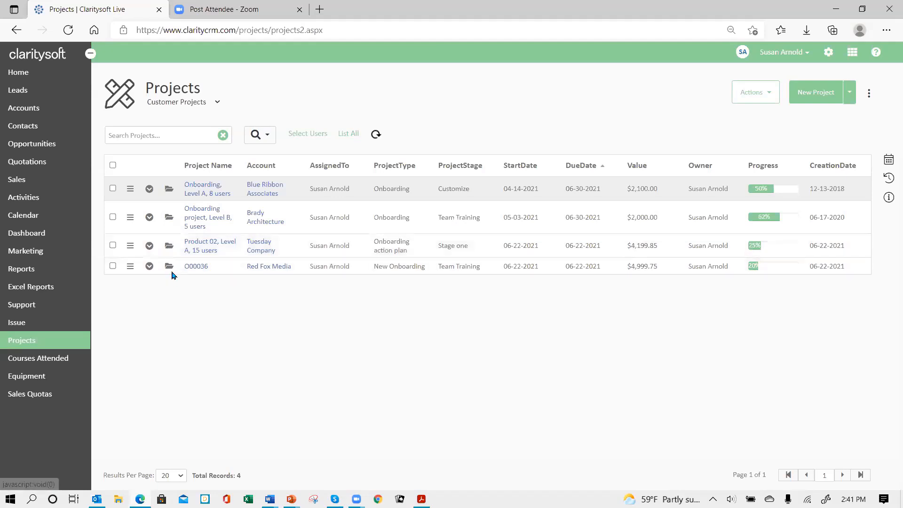
click(170, 245)
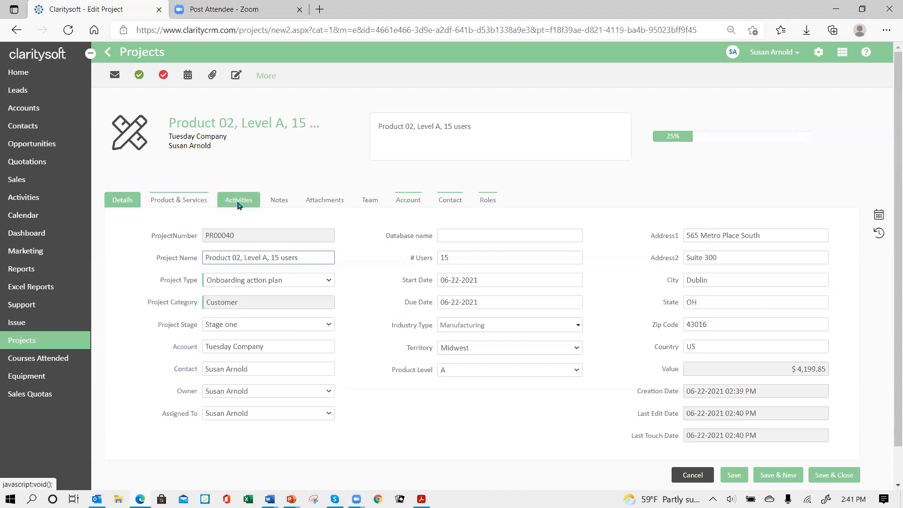
click(238, 202)
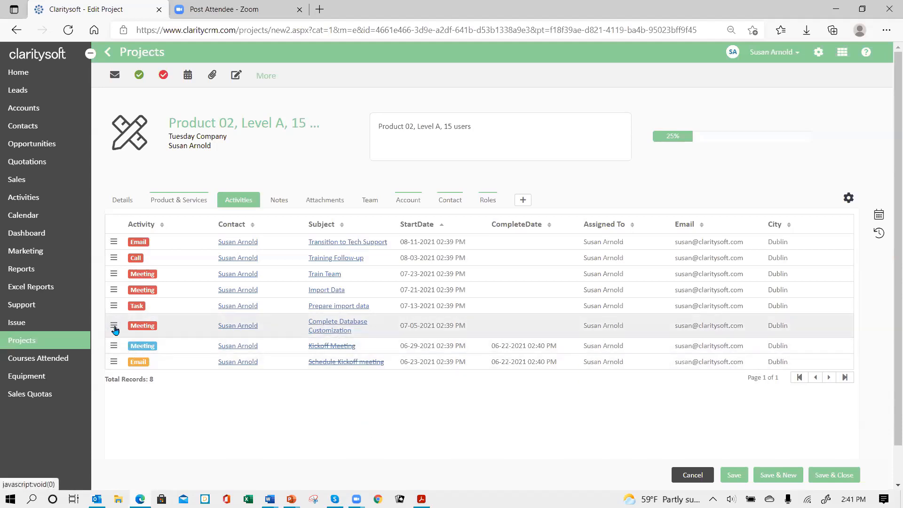
click(114, 329)
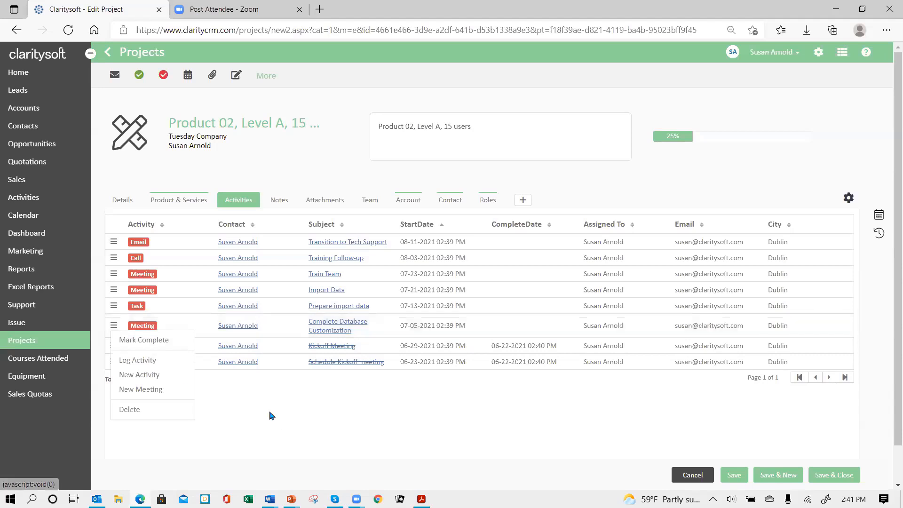
click(205, 389)
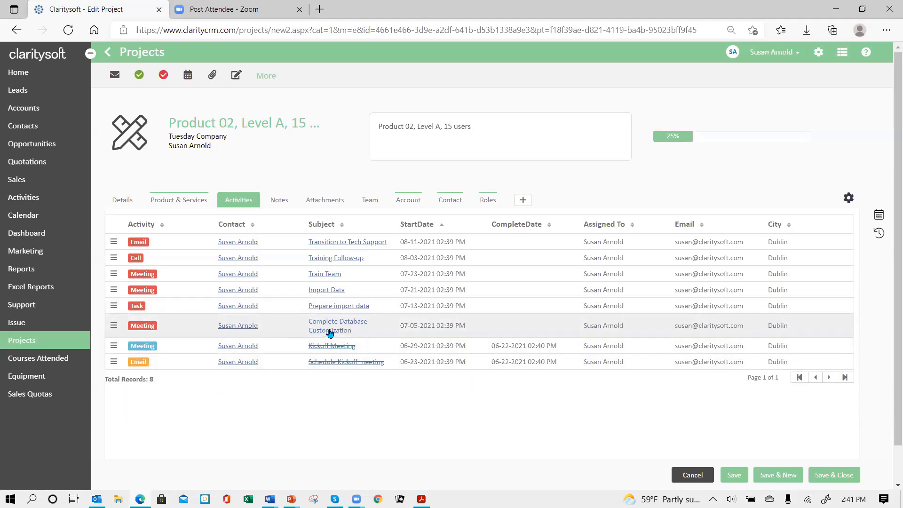
Complete the Complete Database Customization meeting with a short placeholder text in its note, and save and close the project
click(330, 326)
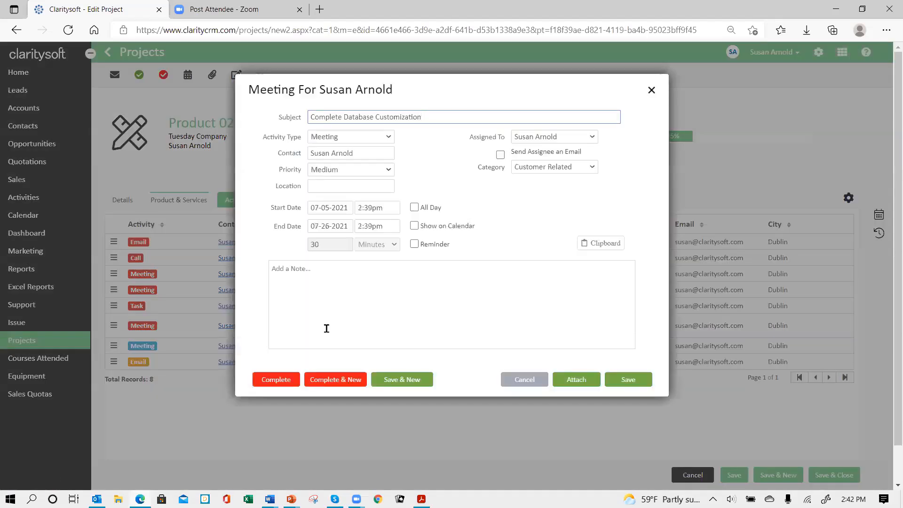
click(306, 286)
text(jsdk fjsJ ksfj)
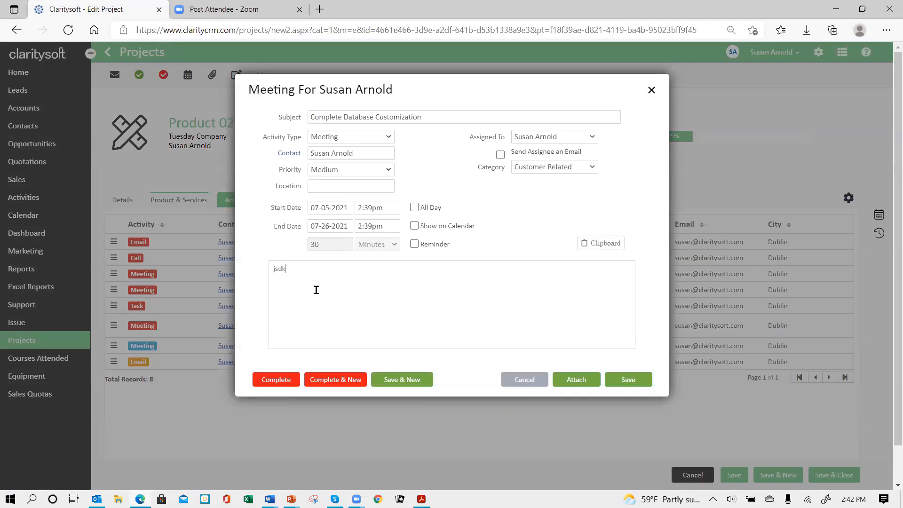
key(Caps_Lock)
text(ksfi)
key(Caps_Lock)
text(SFJ J)
click(274, 387)
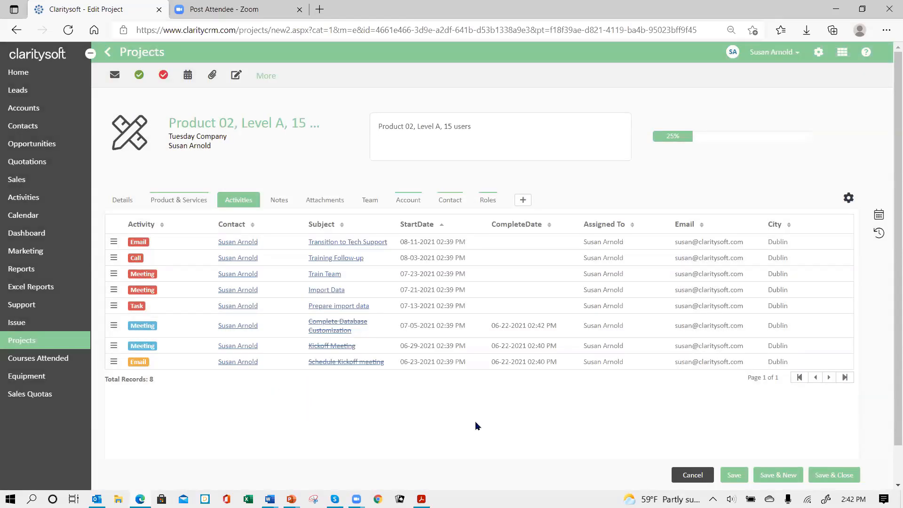
click(735, 475)
click(837, 475)
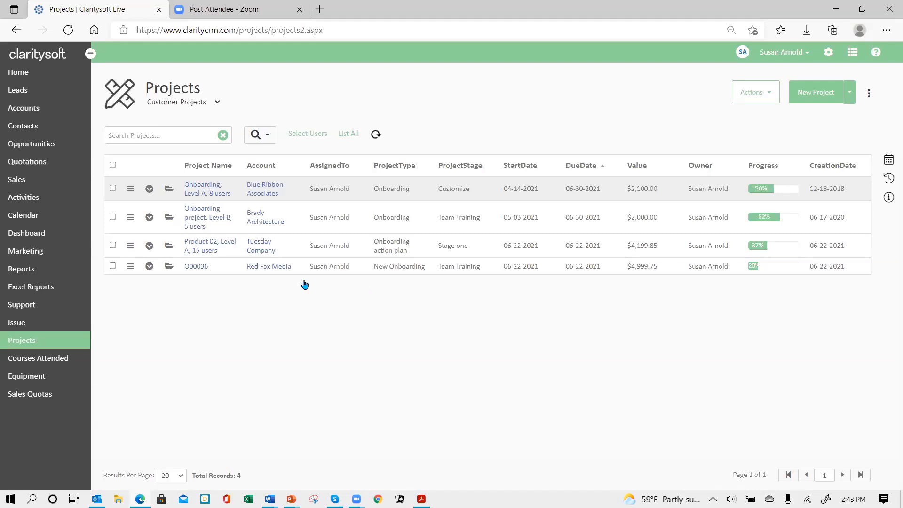
Switch to the running PowerPoint slide show of Intro to the Projects Module
mouse_move(291, 498)
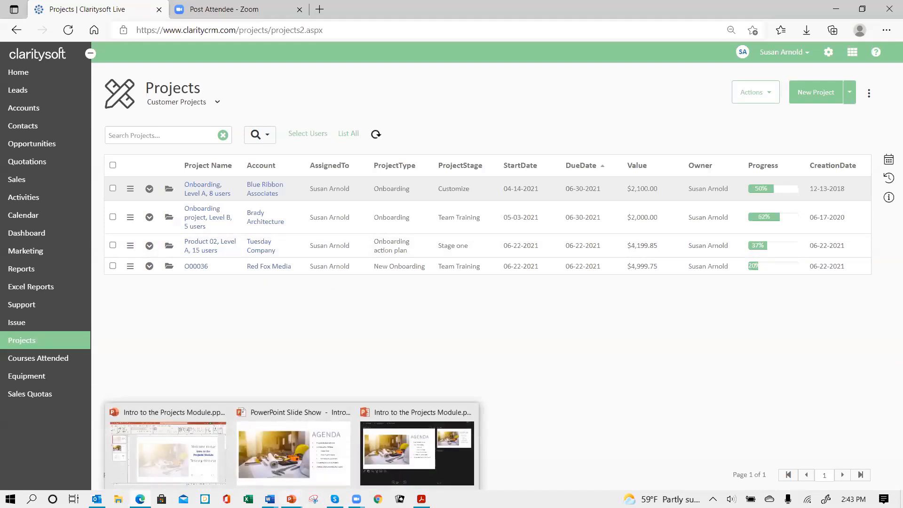
click(295, 460)
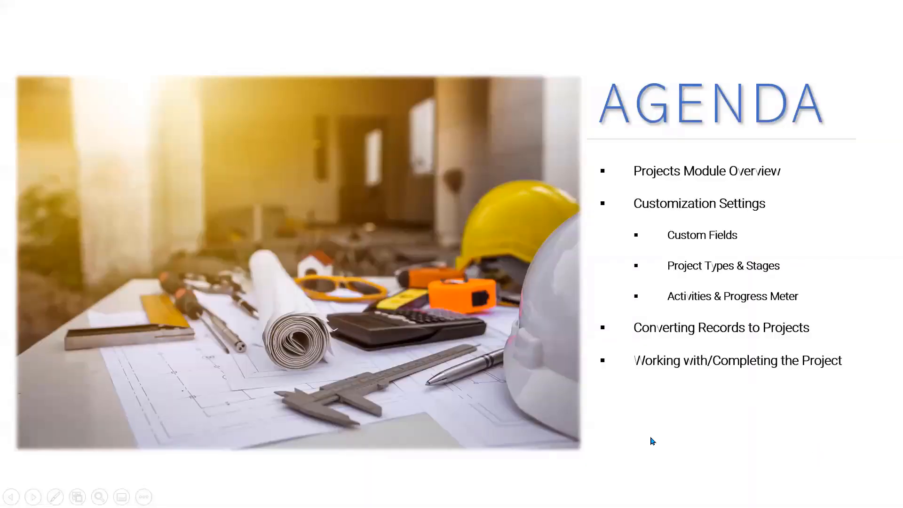